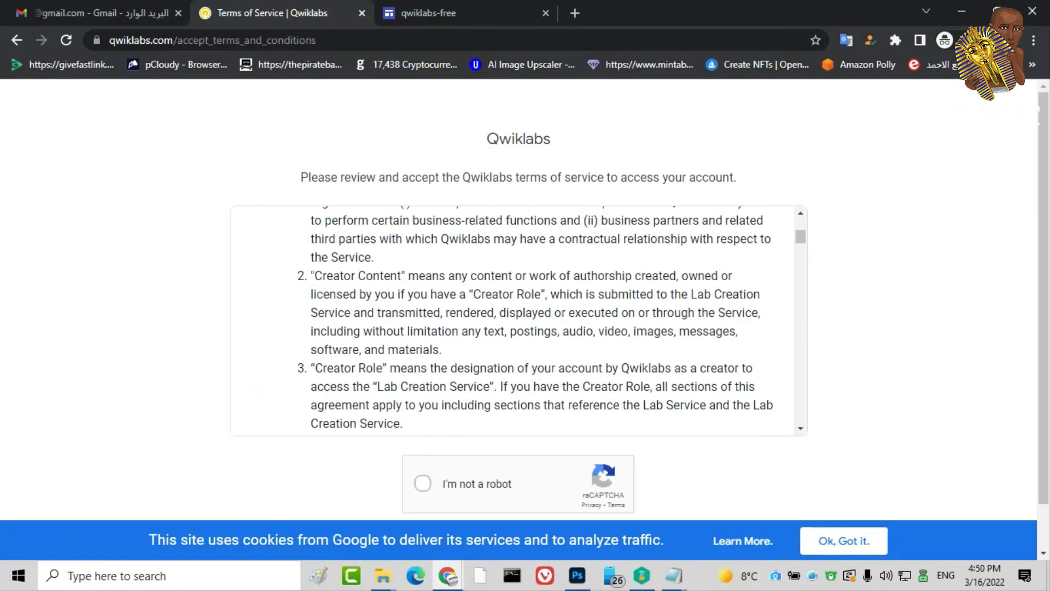
Accept the Qwiklabs terms of service
{"action": "scroll", "coordinate": [519, 315], "scroll_direction": "down", "scroll_amount": 1}
{"action": "left_click", "coordinate": [554, 498]}
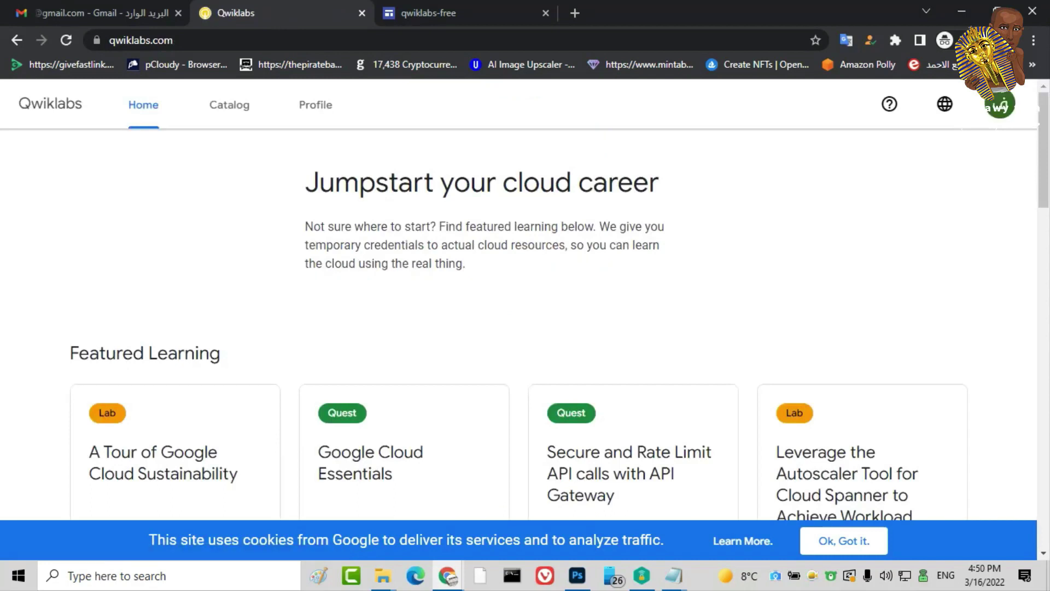
{"action": "scroll", "coordinate": [518, 323], "scroll_direction": "down", "scroll_amount": 10}
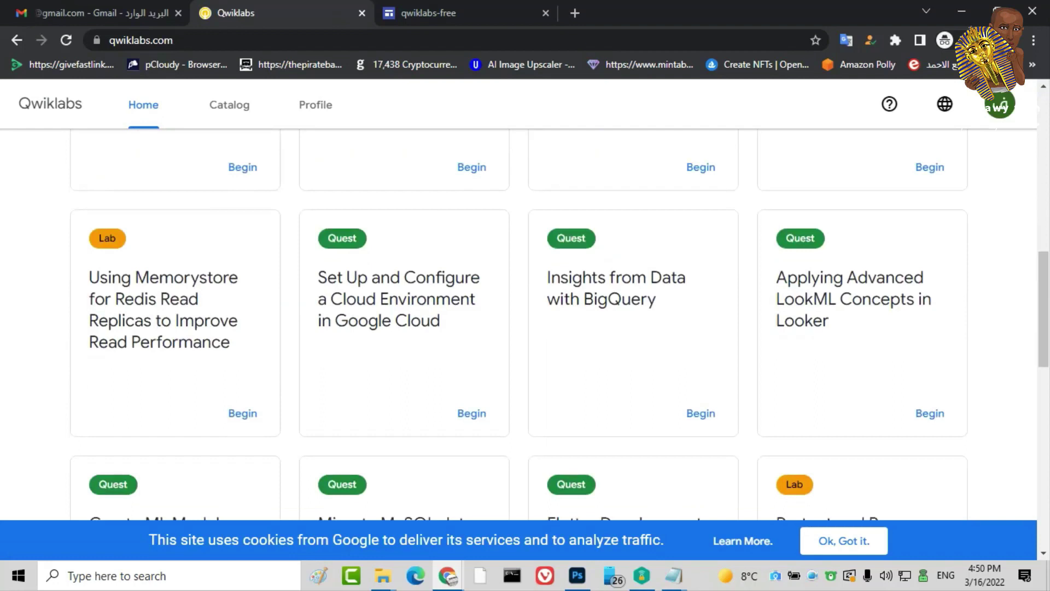
{"action": "scroll", "coordinate": [518, 323], "scroll_direction": "up", "scroll_amount": 10}
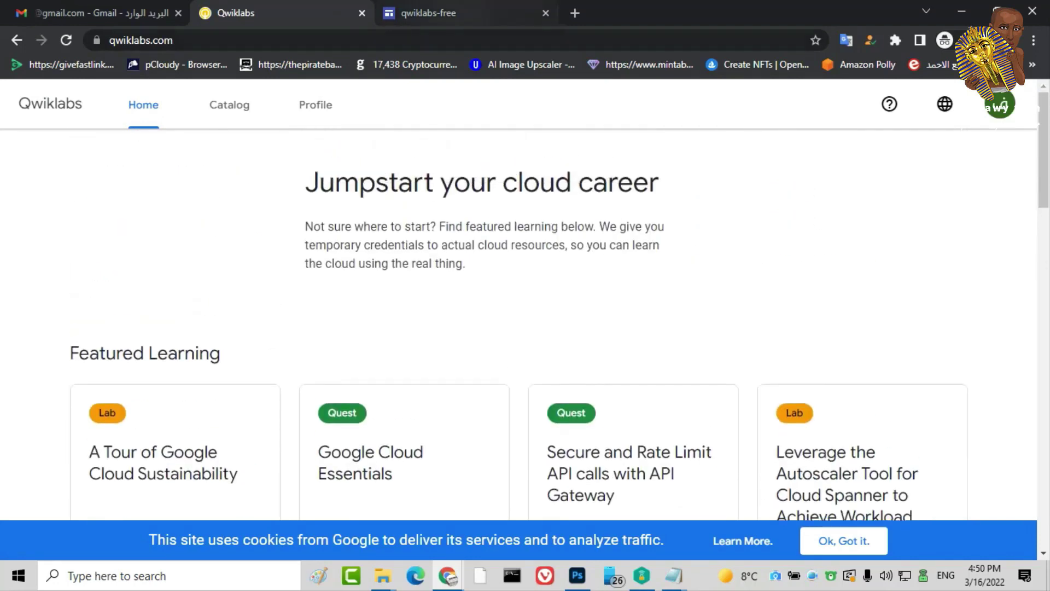
Use 'Accept the challenge!' on the qwiklabs-free page to open the no-cost learning journey registration
{"action": "key", "text": "ctrl+Tab"}
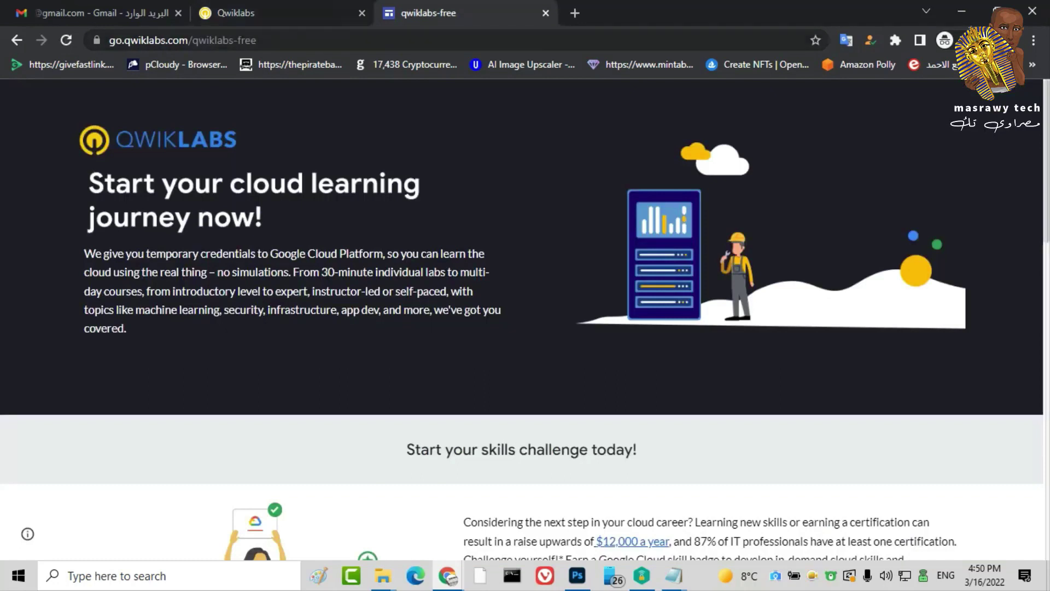
{"action": "scroll", "coordinate": [522, 320], "scroll_direction": "down", "scroll_amount": 5}
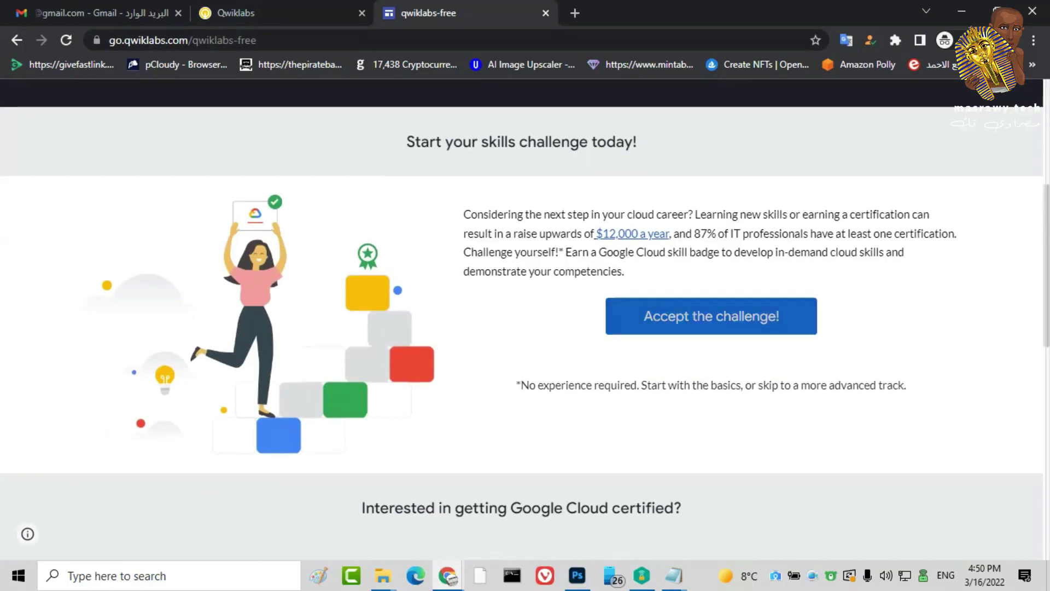
{"action": "left_click", "coordinate": [711, 316]}
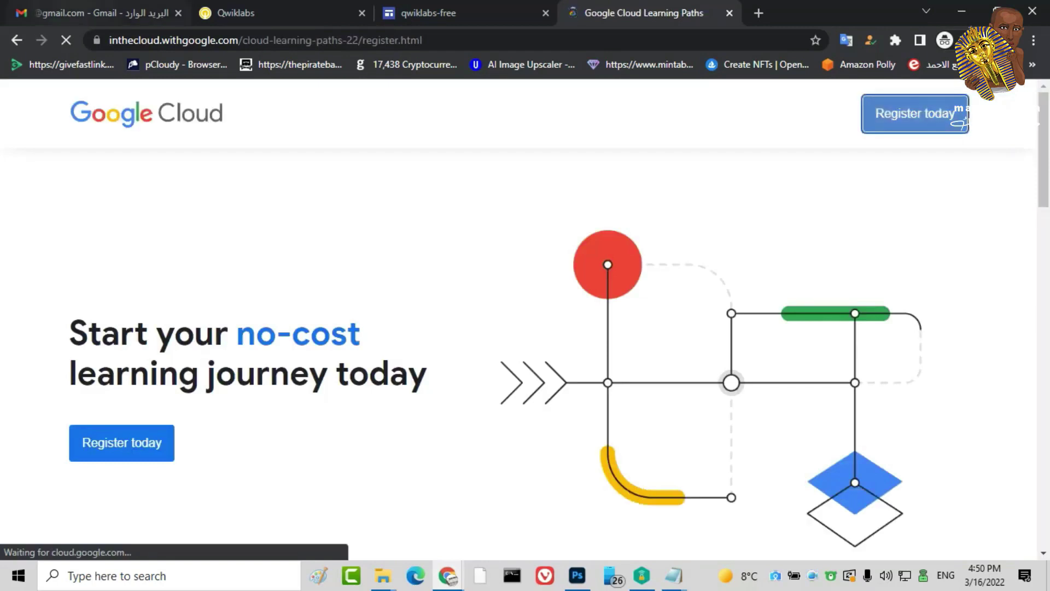
{"action": "left_click", "coordinate": [72, 13]}
Copy the Gmail account's email address and close the qwiklabs-free tab
{"action": "left_click", "coordinate": [23, 101]}
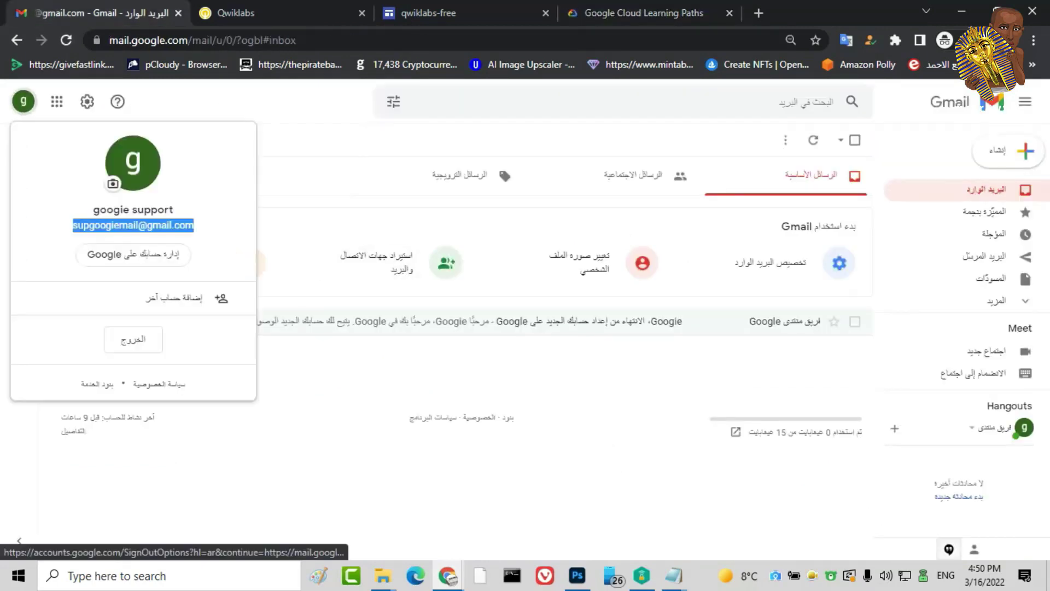
{"action": "right_click", "coordinate": [158, 227]}
{"action": "left_click", "coordinate": [188, 239]}
{"action": "left_click", "coordinate": [643, 12]}
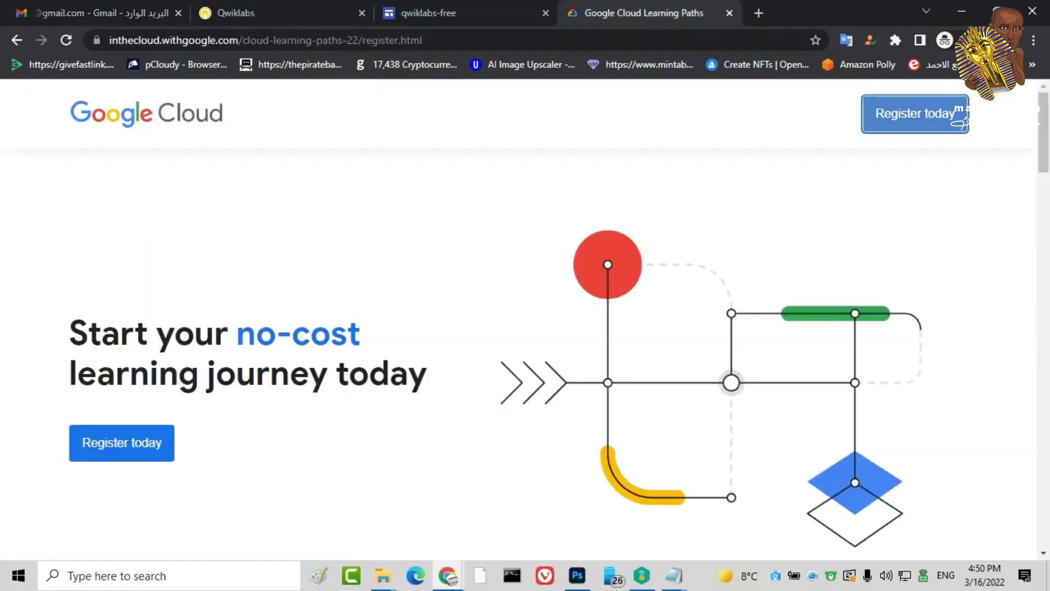
{"action": "left_click", "coordinate": [428, 13]}
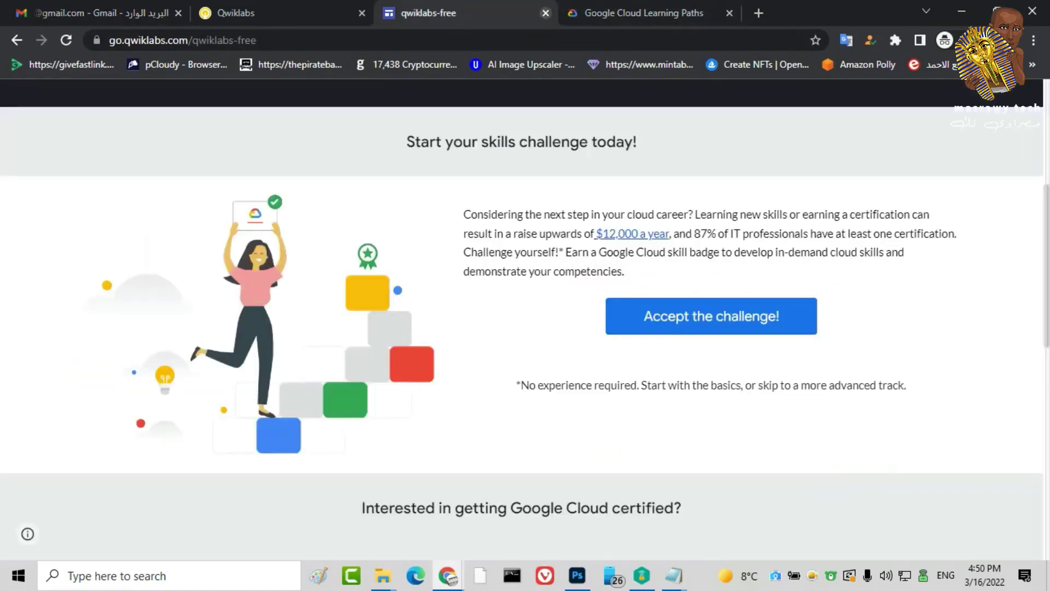
{"action": "key", "text": "ctrl+w"}
Fill in the registration form's first name, last name and business name
{"action": "left_click", "coordinate": [914, 113]}
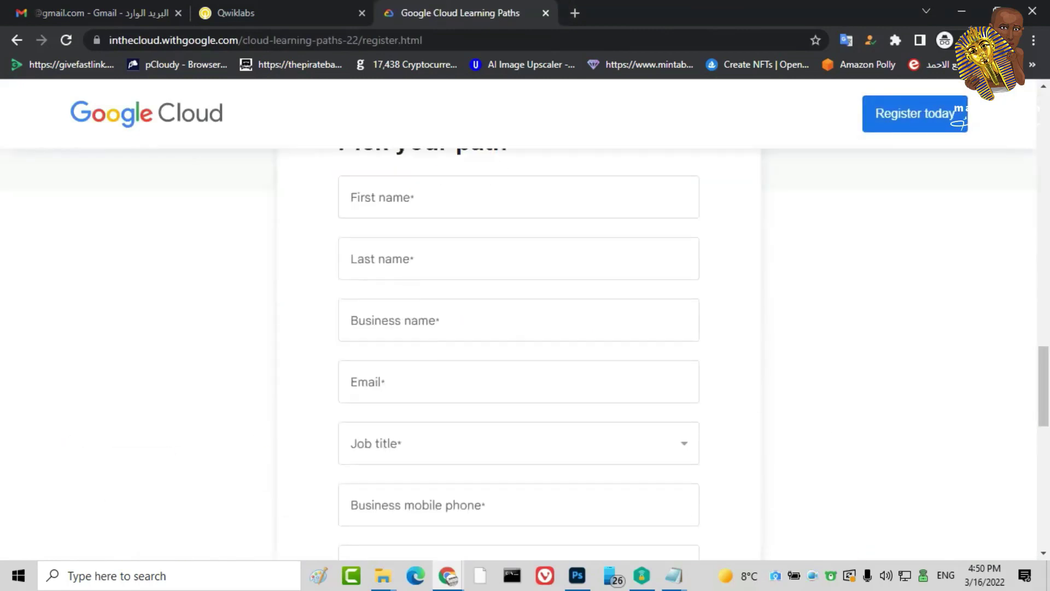
{"action": "left_click", "coordinate": [518, 182]}
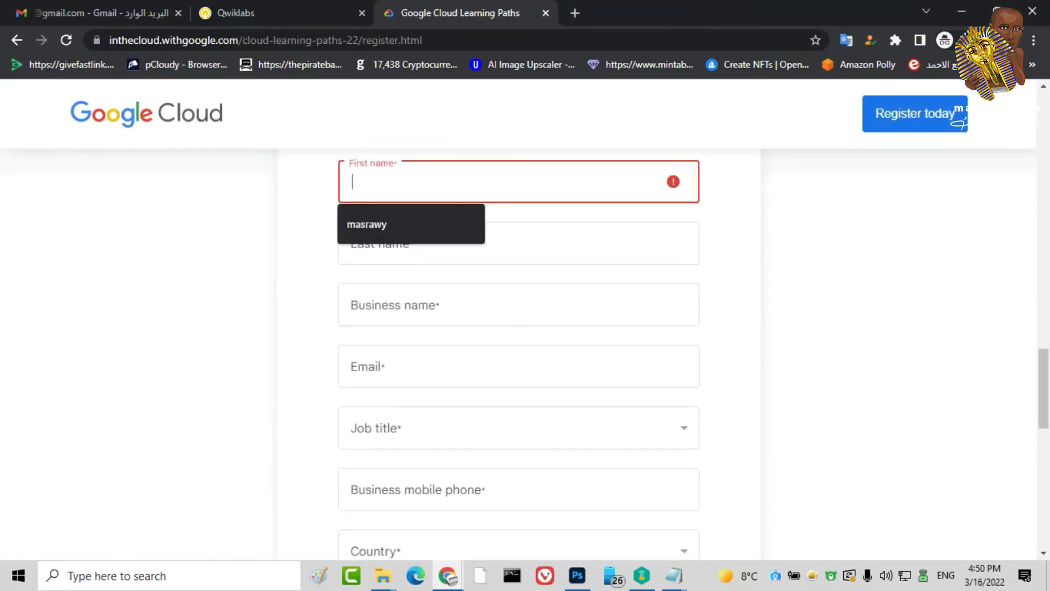
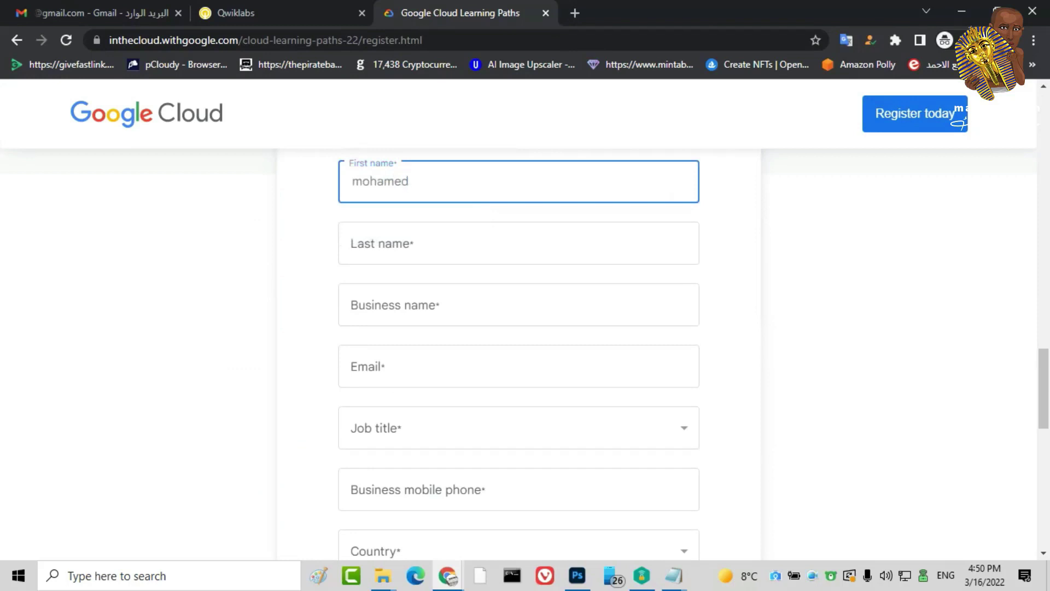
{"action": "left_click", "coordinate": [518, 243]}
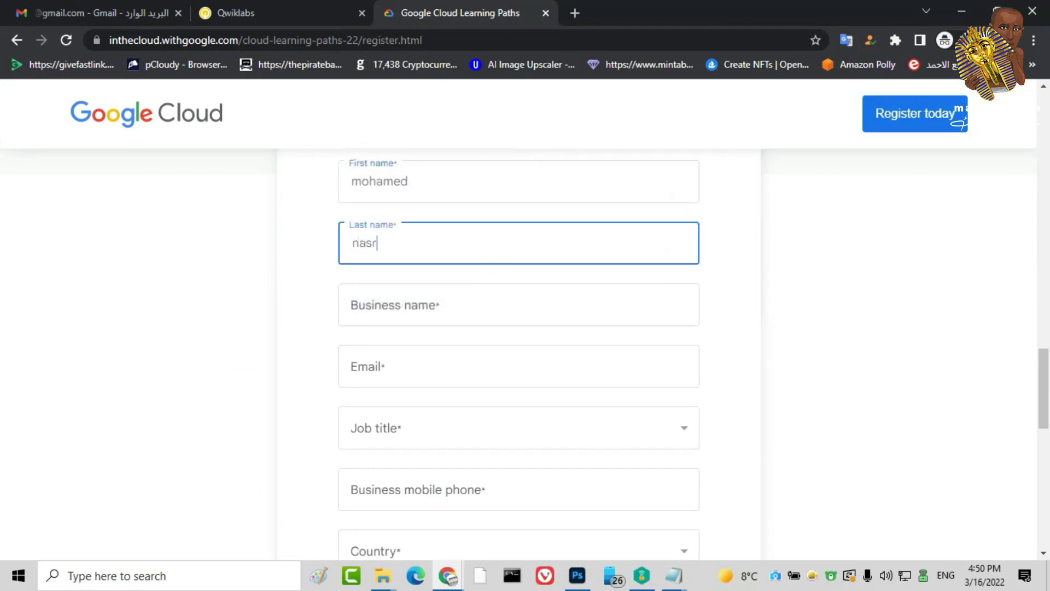
{"action": "left_click", "coordinate": [518, 305]}
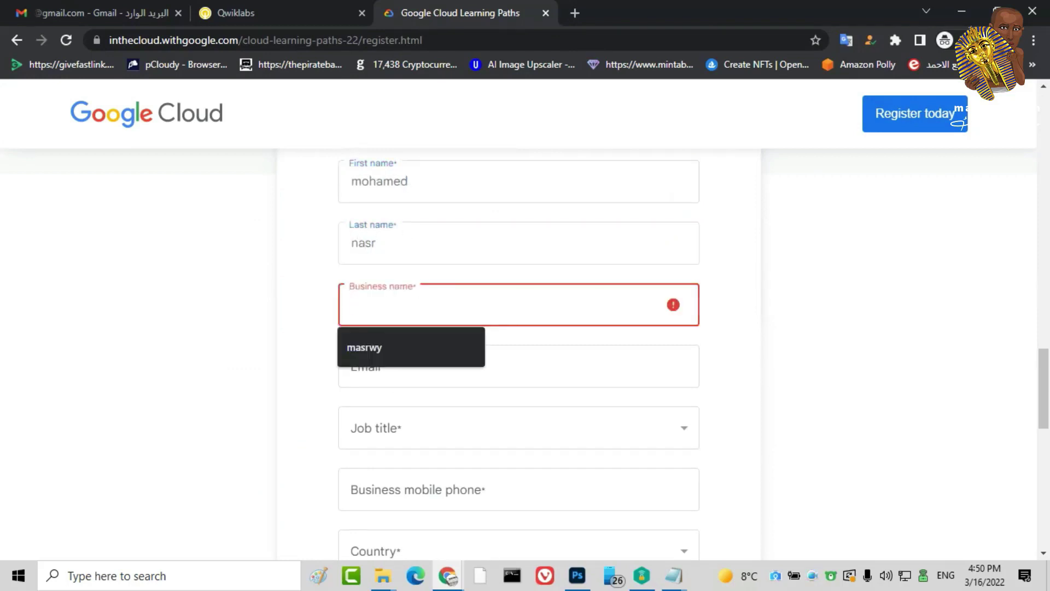
{"action": "type", "text": "nasr"}
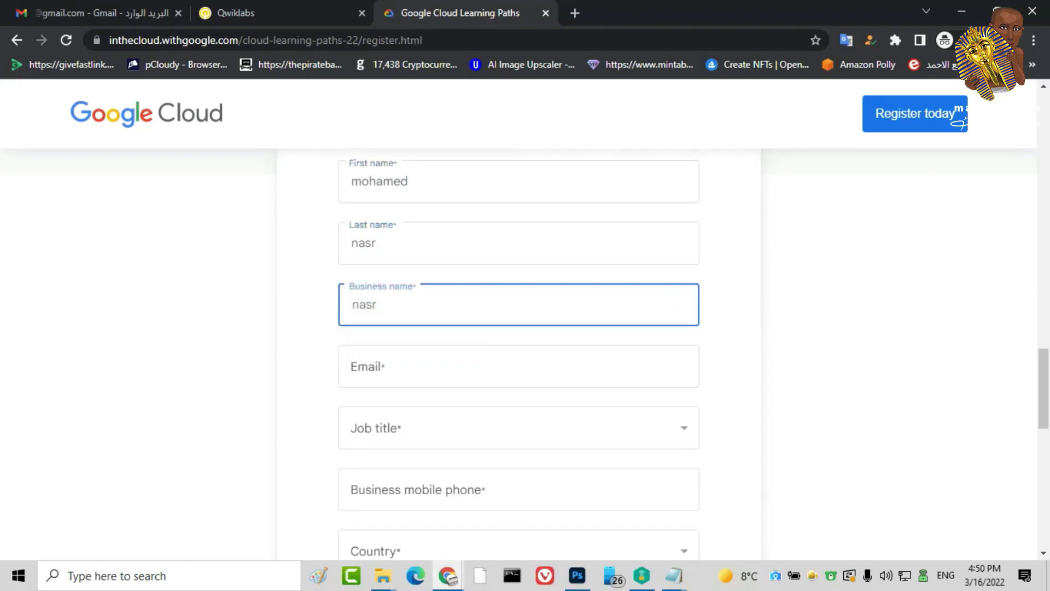
Paste the copied email address and enter the website, removing its mistyped prefix
{"action": "scroll", "coordinate": [383, 307], "scroll_direction": "down", "scroll_amount": 1}
{"action": "left_click", "coordinate": [383, 306]}
{"action": "right_click", "coordinate": [384, 300]}
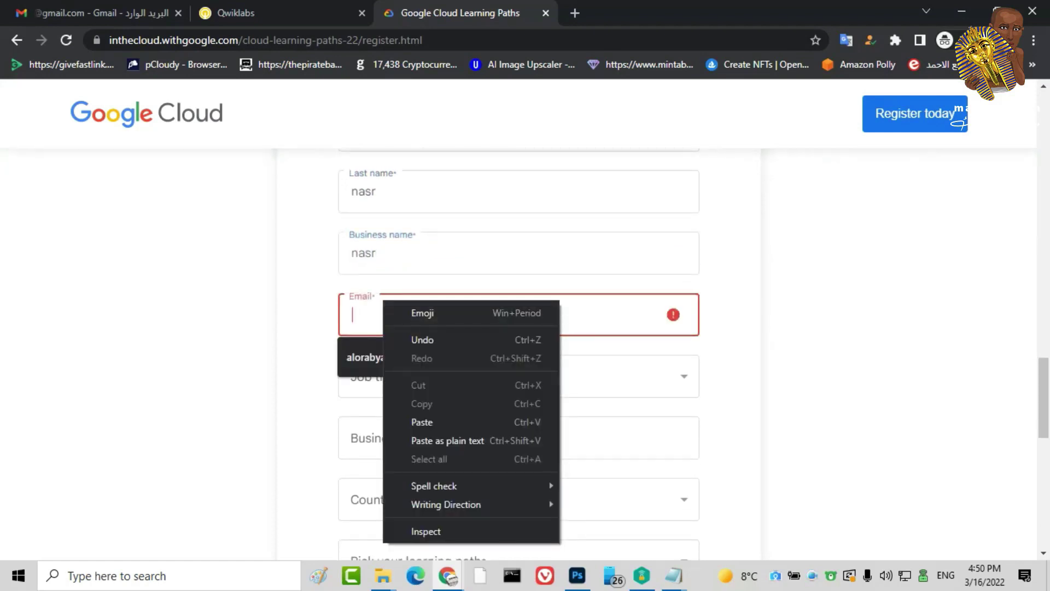
{"action": "left_click", "coordinate": [422, 421]}
{"action": "scroll", "coordinate": [421, 421], "scroll_direction": "down", "scroll_amount": 3}
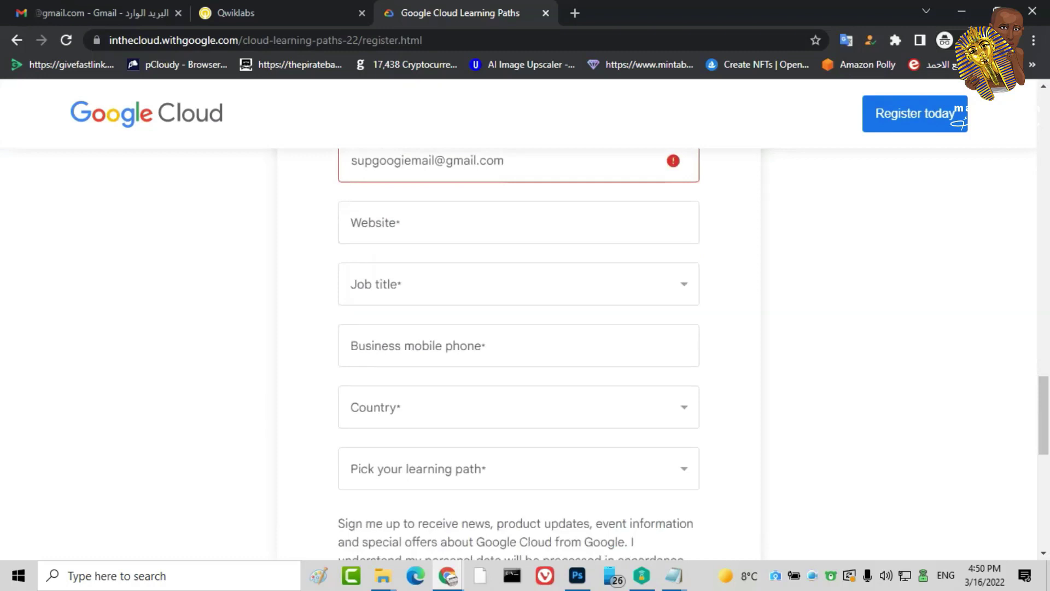
{"action": "left_click", "coordinate": [383, 223]}
{"action": "key", "text": "Down"}
{"action": "key", "text": "Return"}
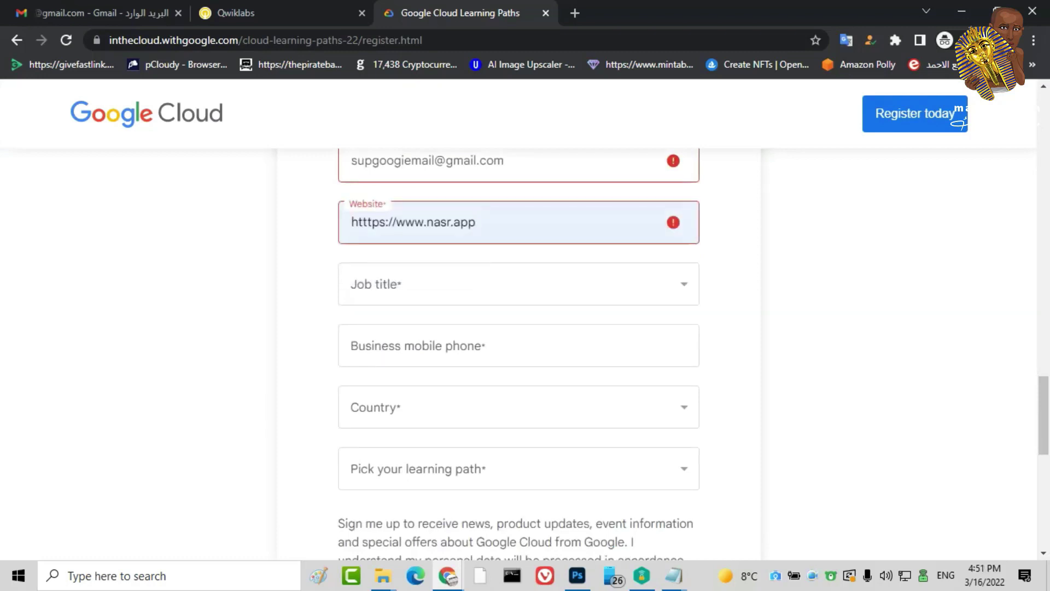
{"action": "left_click_drag", "start_coordinate": [352, 222], "coordinate": [397, 222]}
{"action": "key", "text": "BackSpace"}
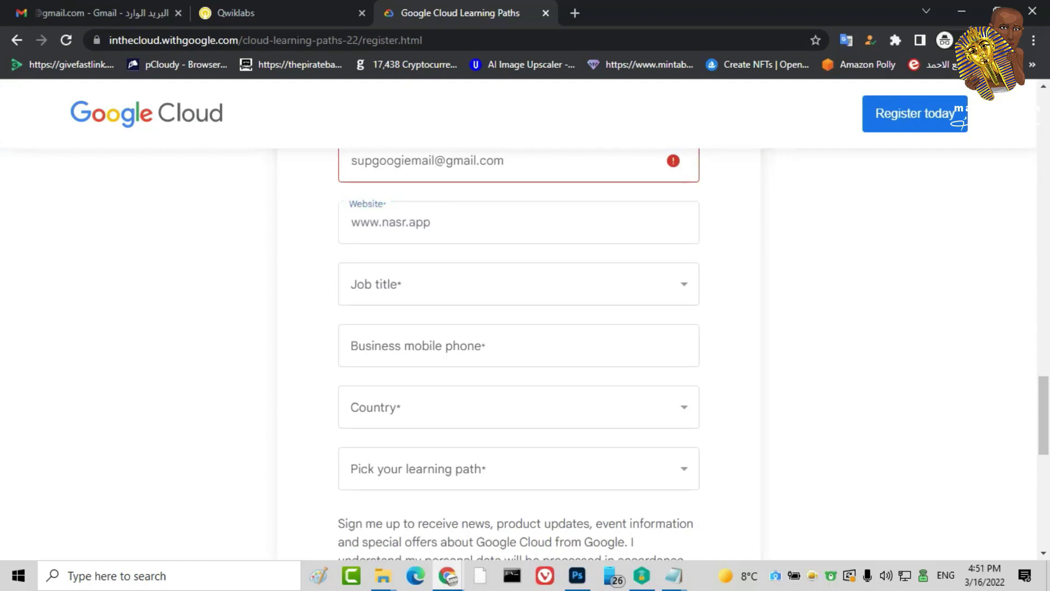
Set the job title to Administrator
{"action": "left_click", "coordinate": [503, 164]}
{"action": "scroll", "coordinate": [518, 328], "scroll_direction": "up", "scroll_amount": 1}
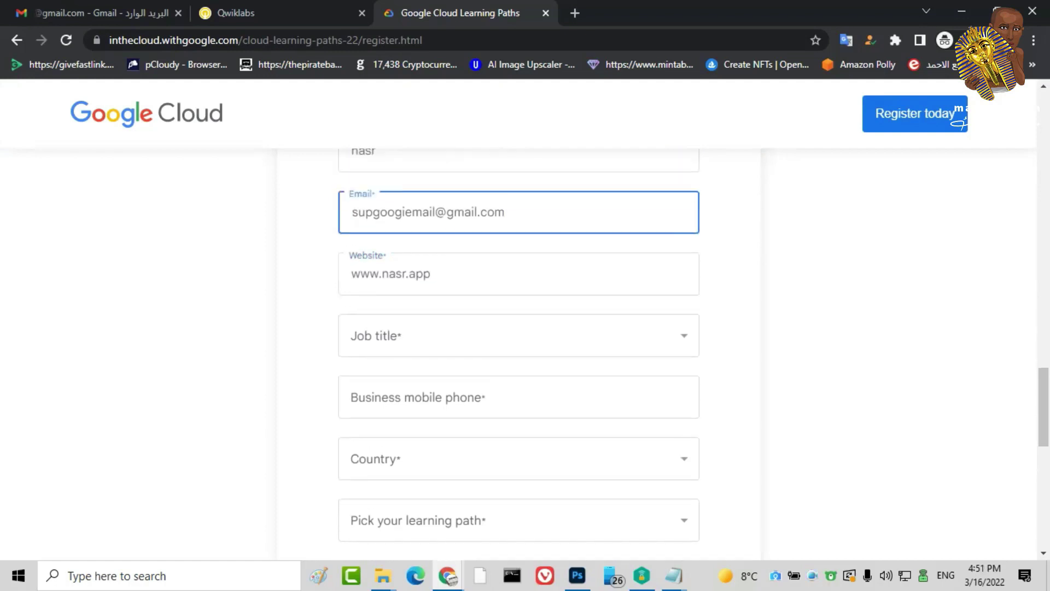
{"action": "scroll", "coordinate": [518, 328], "scroll_direction": "down", "scroll_amount": 3}
{"action": "left_click", "coordinate": [519, 181]}
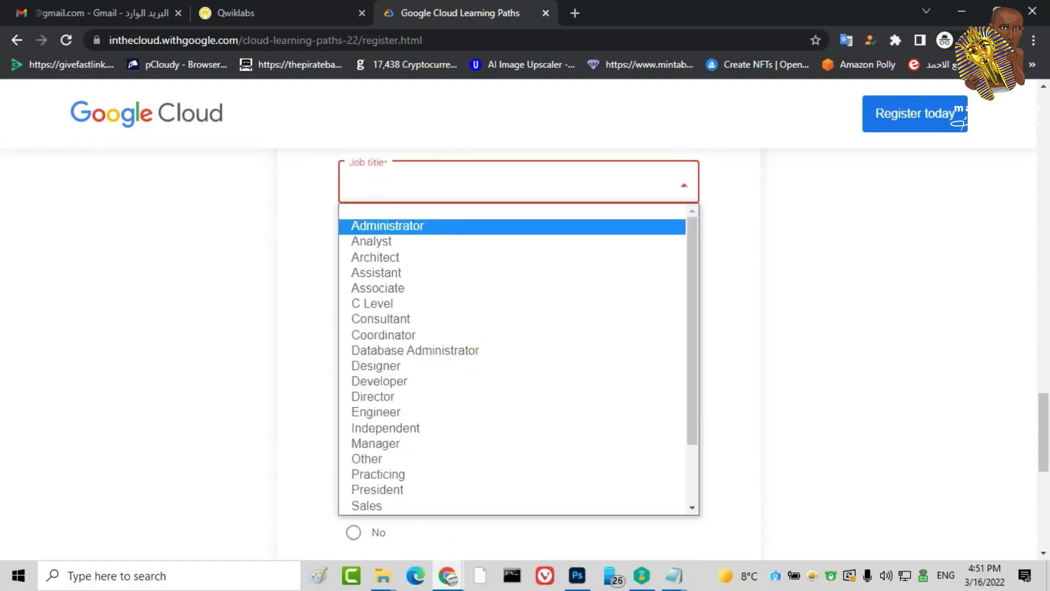
{"action": "key", "text": "Return"}
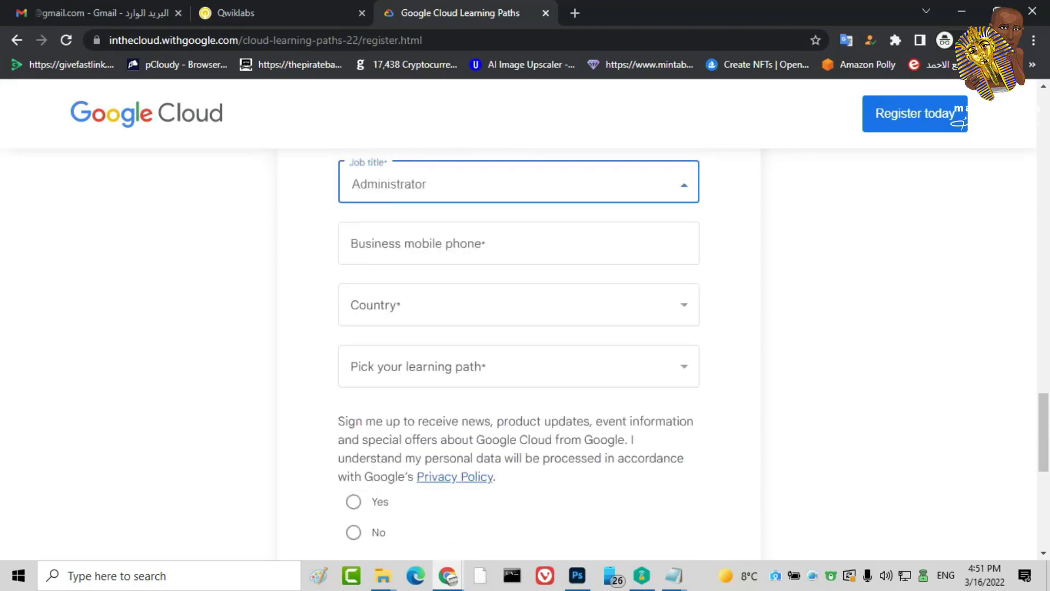
Enter the business mobile phone number and choose United States, Colorado as country and state
{"action": "key", "text": "Tab"}
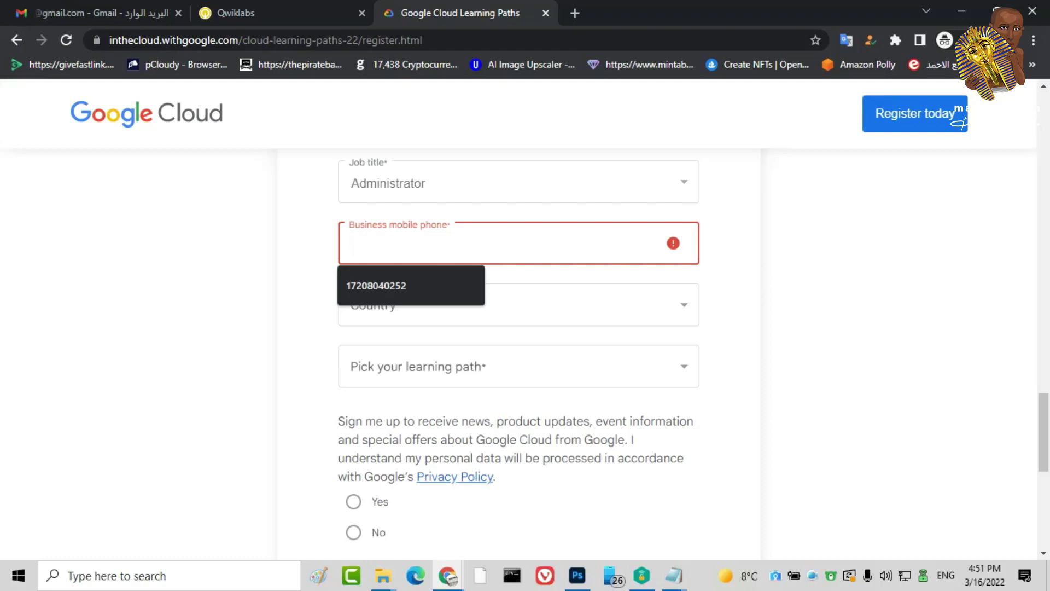
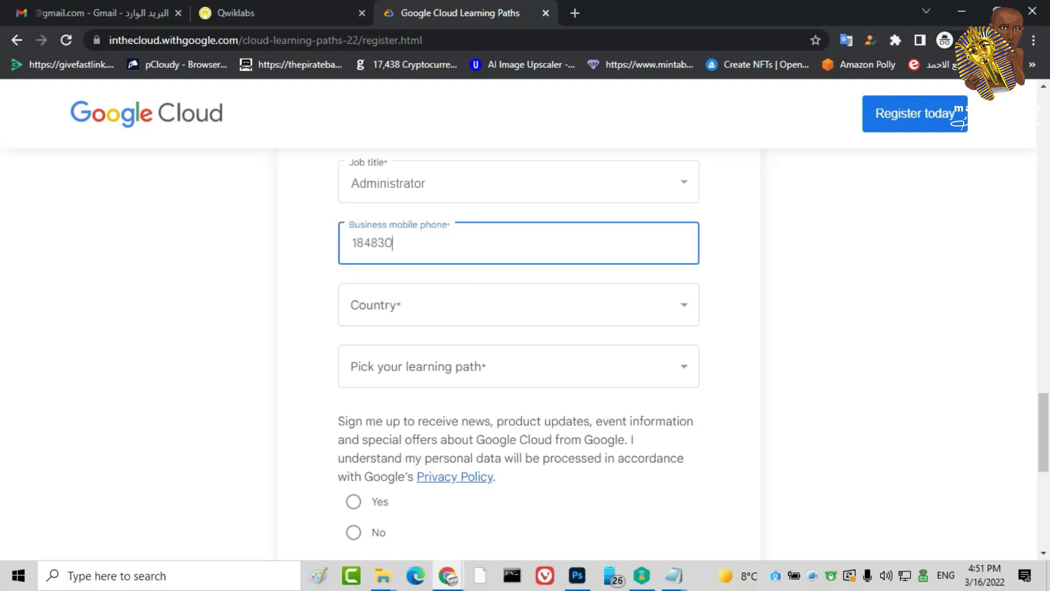
{"action": "left_click", "coordinate": [518, 305]}
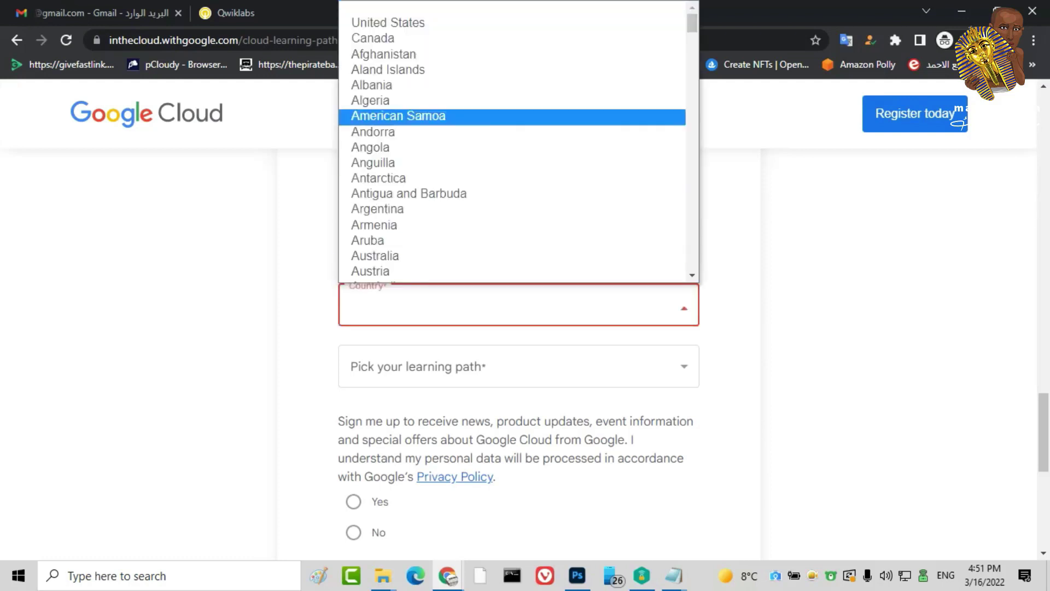
{"action": "key", "text": "Return"}
{"action": "scroll", "coordinate": [519, 301], "scroll_direction": "down", "scroll_amount": 2}
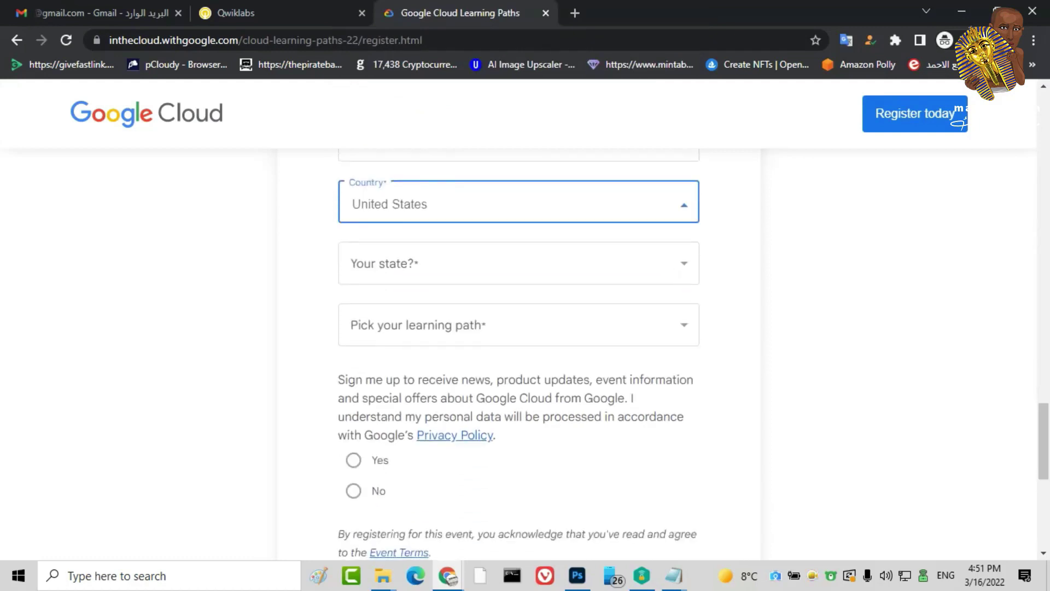
{"action": "left_click", "coordinate": [519, 263]}
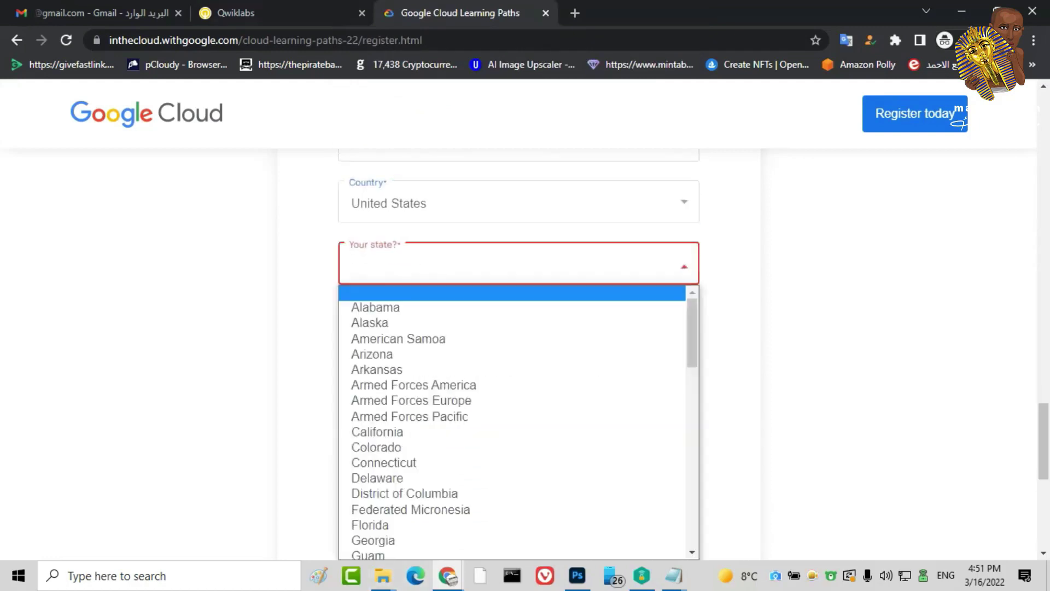
{"action": "key", "text": "Return"}
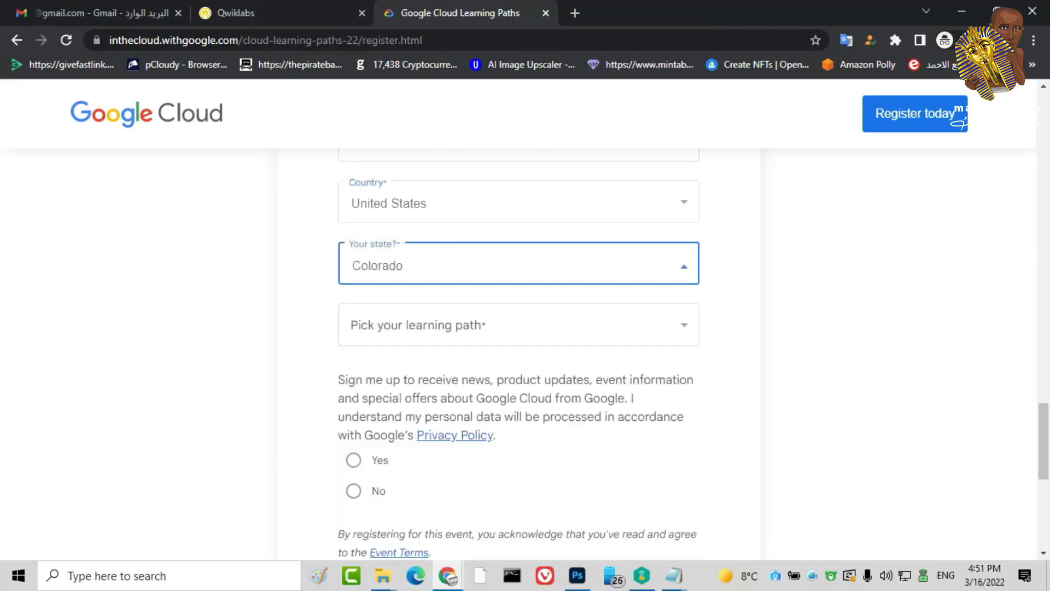
Choose the Getting Started learning path, decline marketing emails, and submit the registration
{"action": "key", "text": "Tab"}
{"action": "key", "text": "space"}
{"action": "key", "text": "Down"}
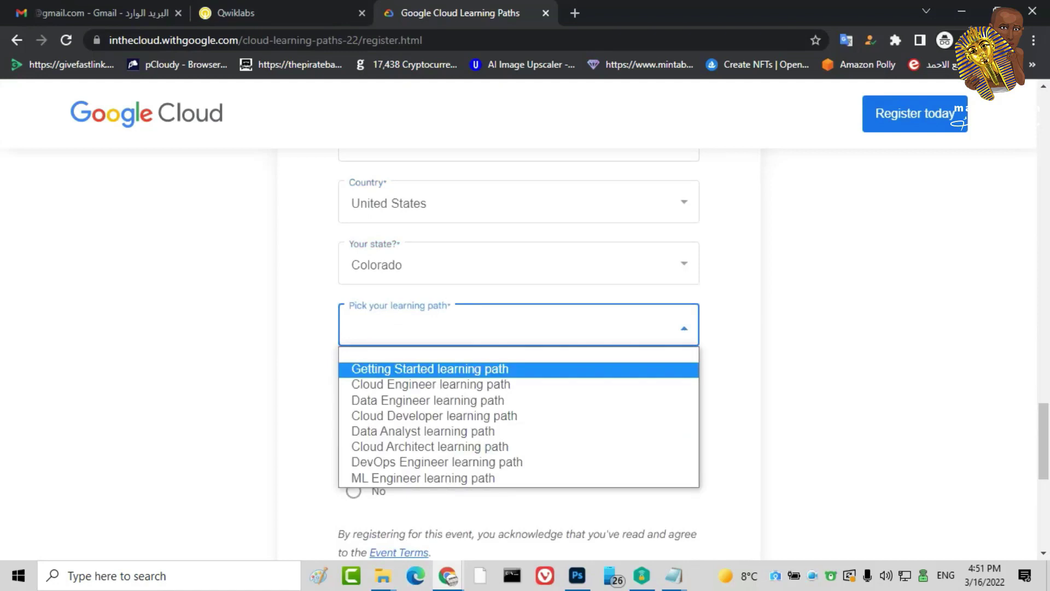
{"action": "key", "text": "Return"}
{"action": "scroll", "coordinate": [519, 328], "scroll_direction": "down", "scroll_amount": 4}
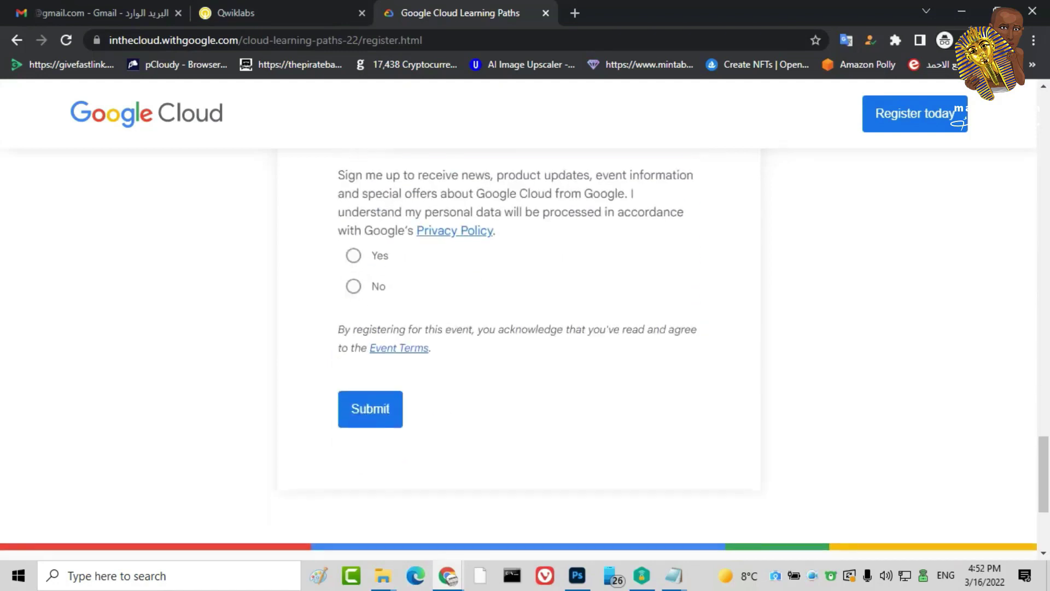
{"action": "key", "text": "Tab"}
{"action": "key", "text": "space"}
{"action": "key", "text": "Return"}
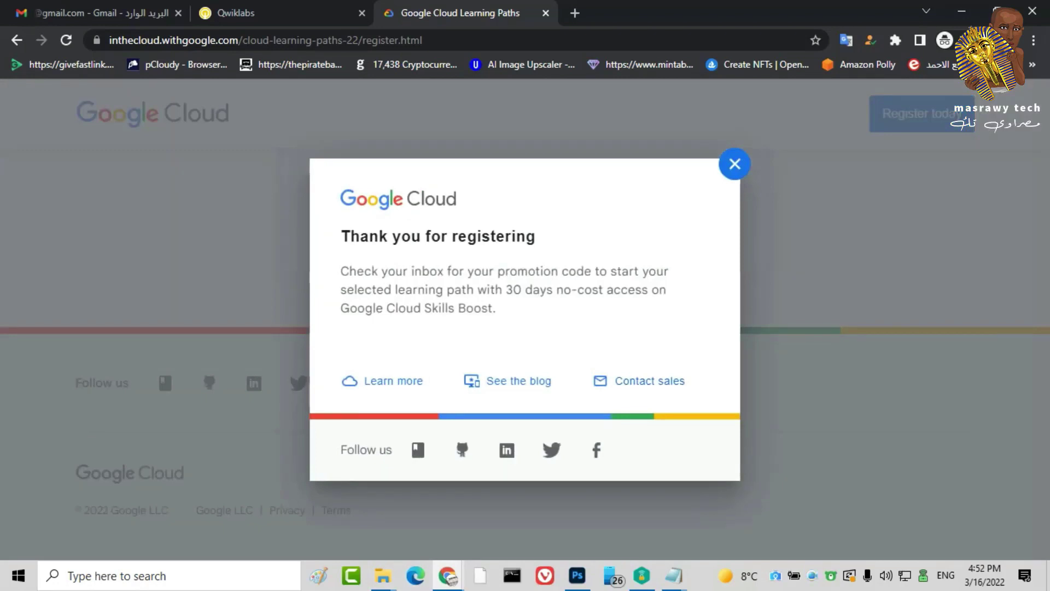
Refresh the Gmail inbox twice and check the Social and Primary categories
{"action": "left_click", "coordinate": [82, 12]}
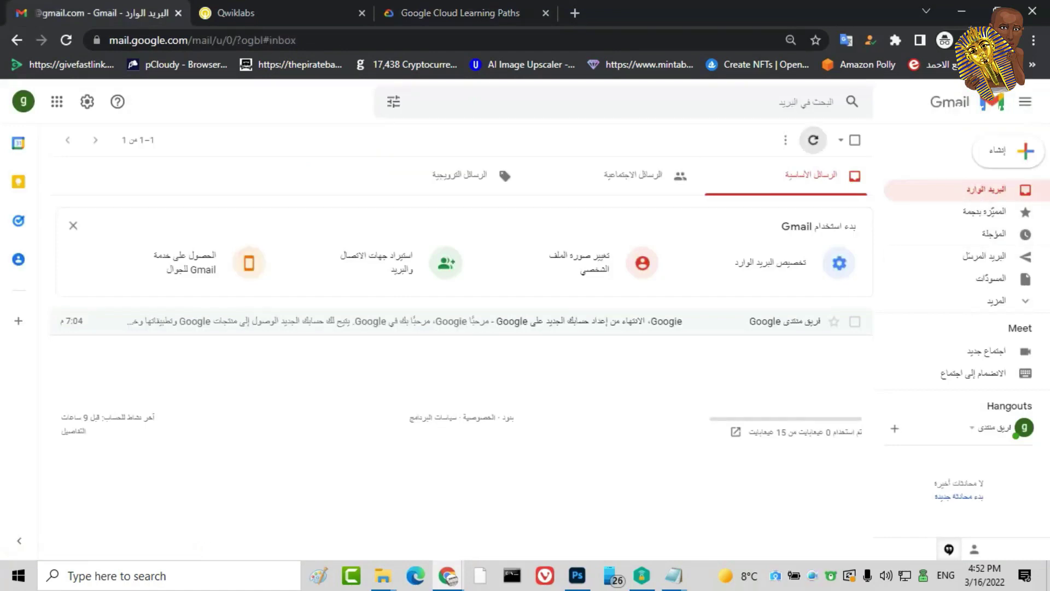
{"action": "left_click", "coordinate": [814, 140]}
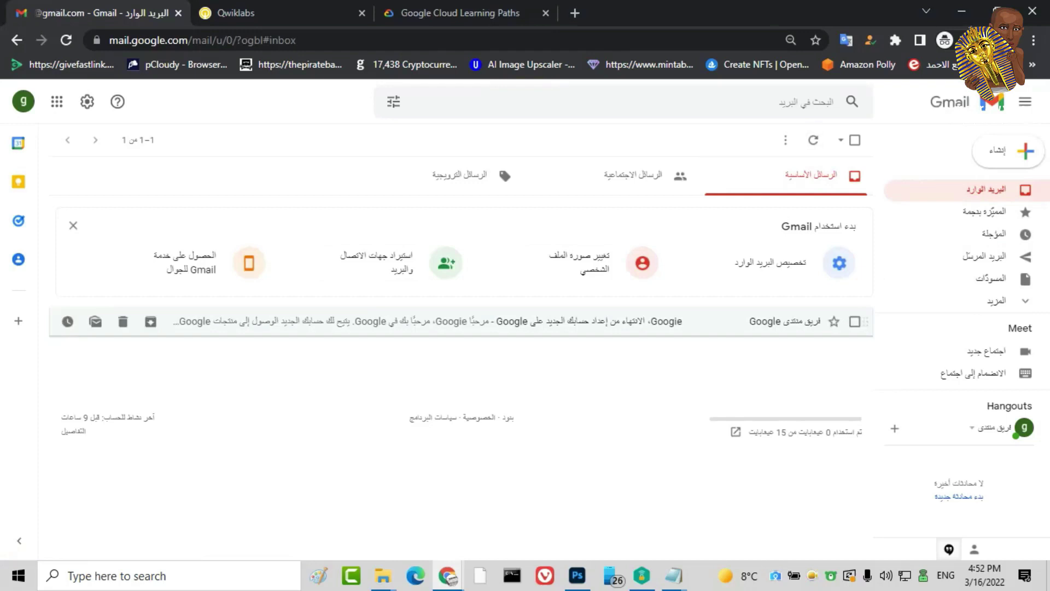
{"action": "left_click", "coordinate": [814, 140]}
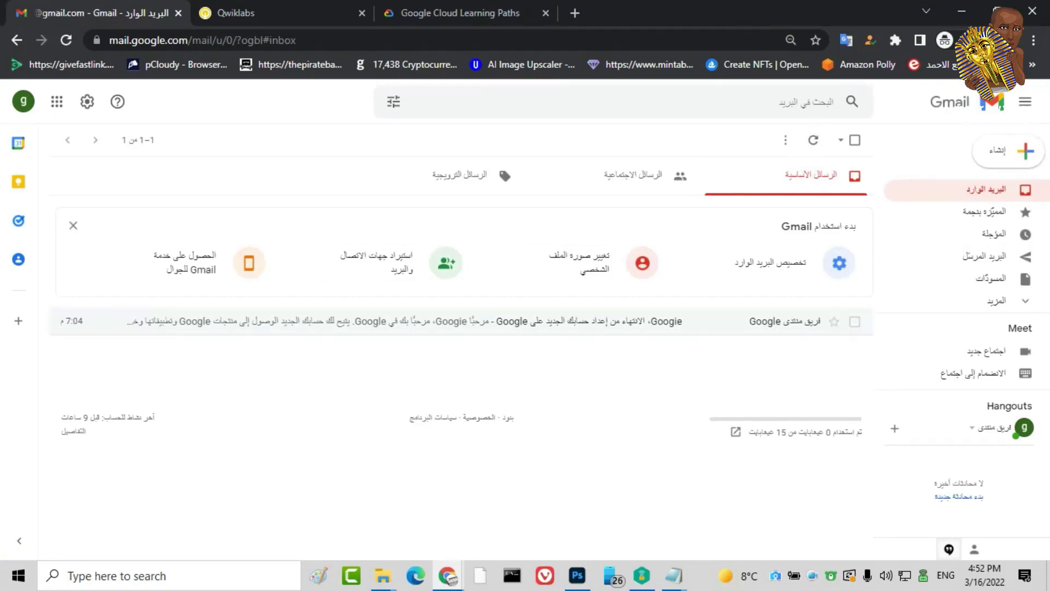
{"action": "left_click", "coordinate": [633, 175]}
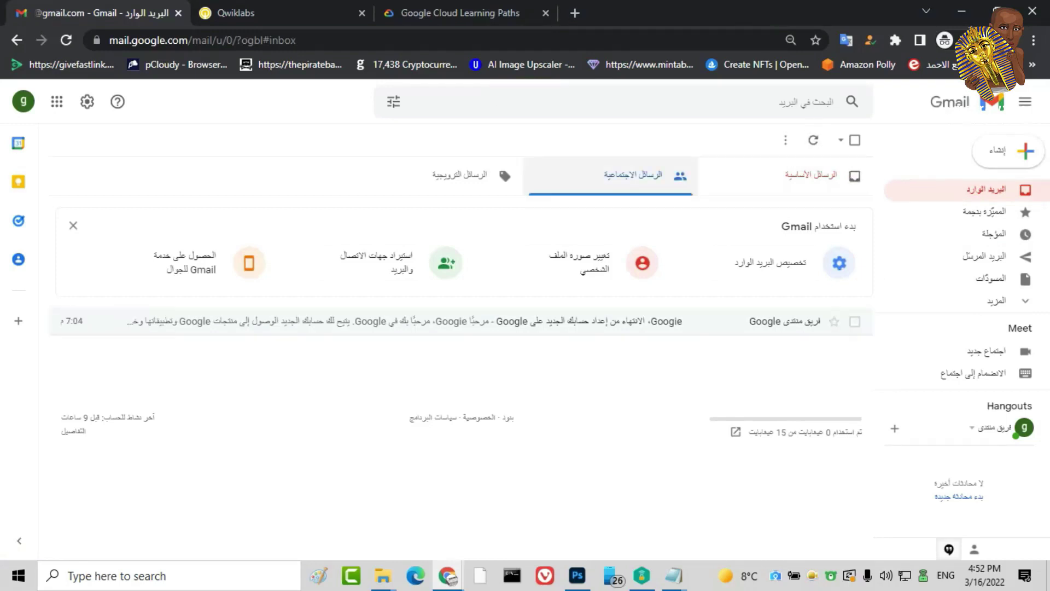
{"action": "left_click", "coordinate": [811, 175]}
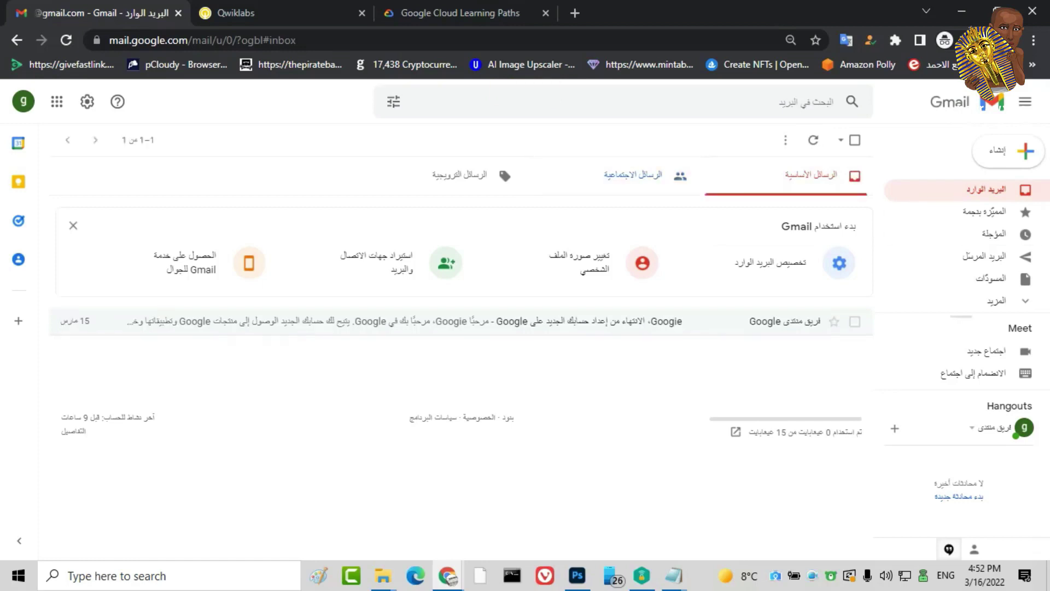
Check All Mail for the promotion email, then return to the inbox and reload Gmail
{"action": "left_click", "coordinate": [996, 301]}
{"action": "scroll", "coordinate": [968, 257], "scroll_direction": "down", "scroll_amount": 3}
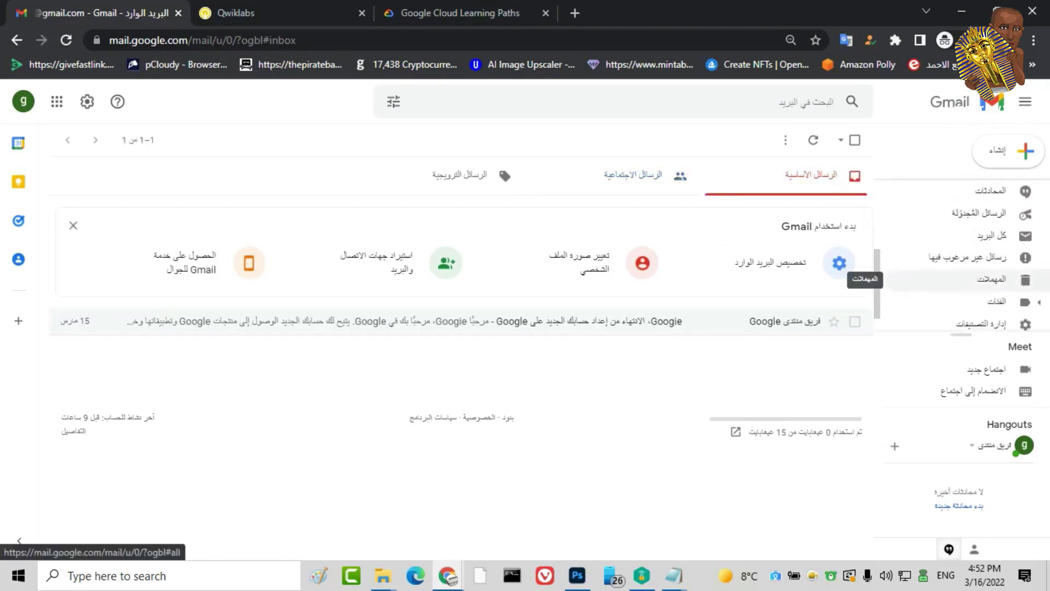
{"action": "left_click", "coordinate": [990, 235]}
{"action": "scroll", "coordinate": [968, 257], "scroll_direction": "up", "scroll_amount": 3}
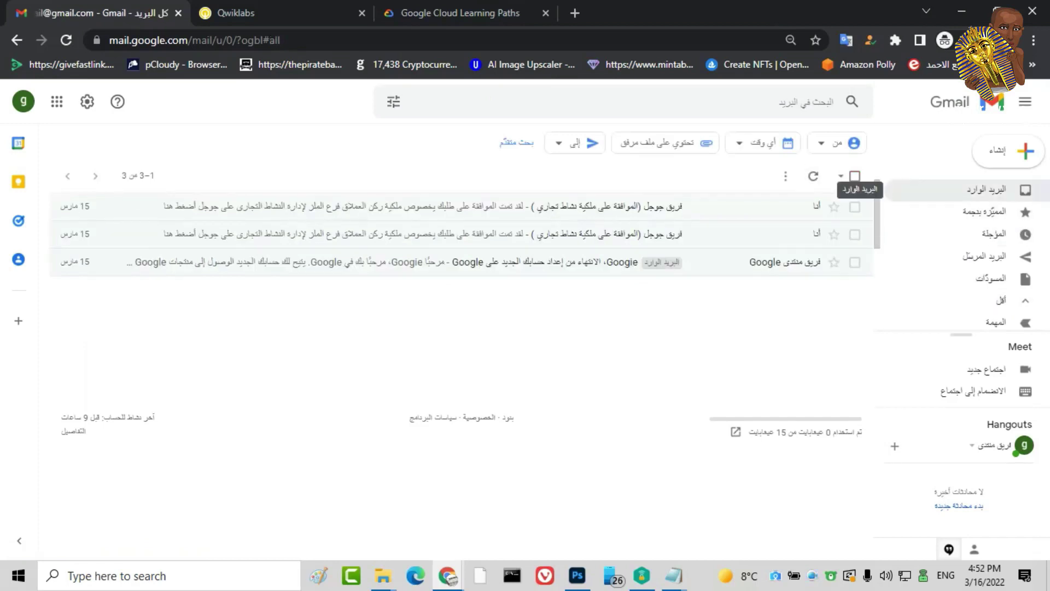
{"action": "left_click", "coordinate": [990, 189]}
{"action": "left_click", "coordinate": [67, 40]}
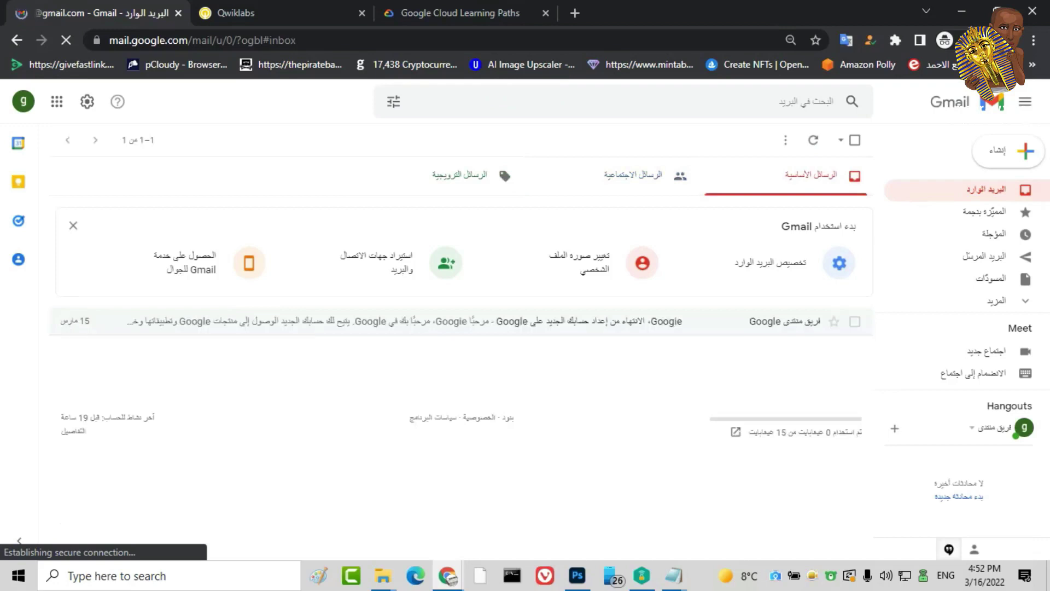
Open fast.com in a new tab and run the speed test
{"action": "key", "text": "ctrl+t"}
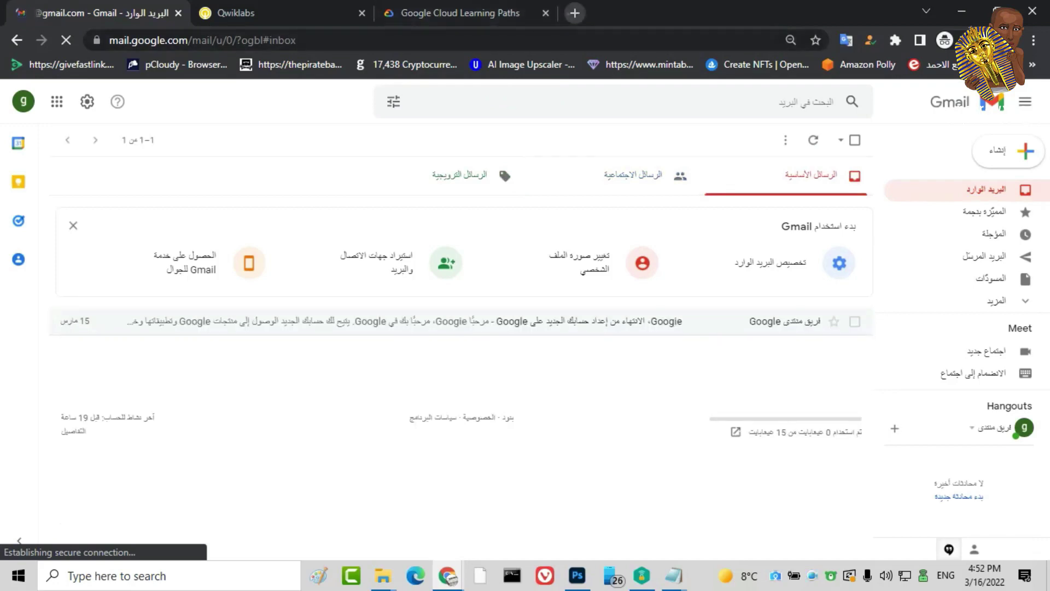
{"action": "type", "text": "fa"}
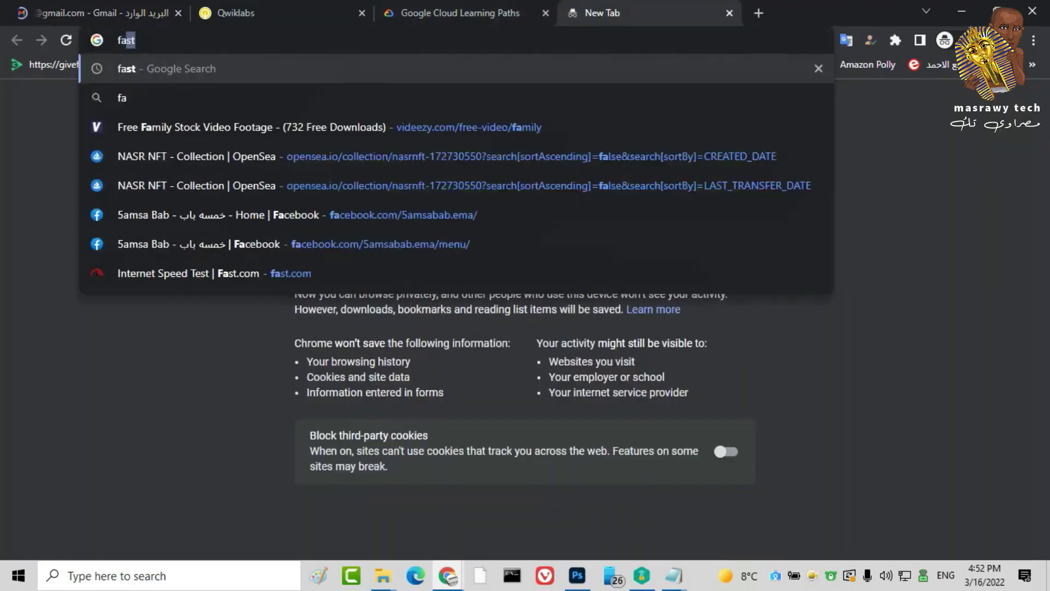
{"action": "key", "text": "Return"}
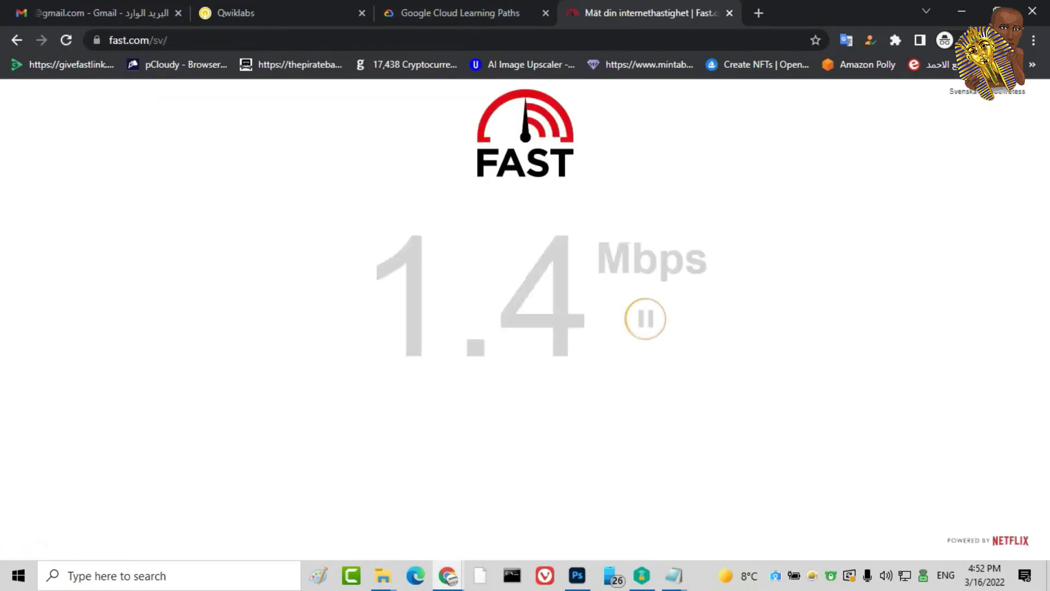
{"action": "left_click_drag", "start_coordinate": [596, 257], "coordinate": [709, 257]}
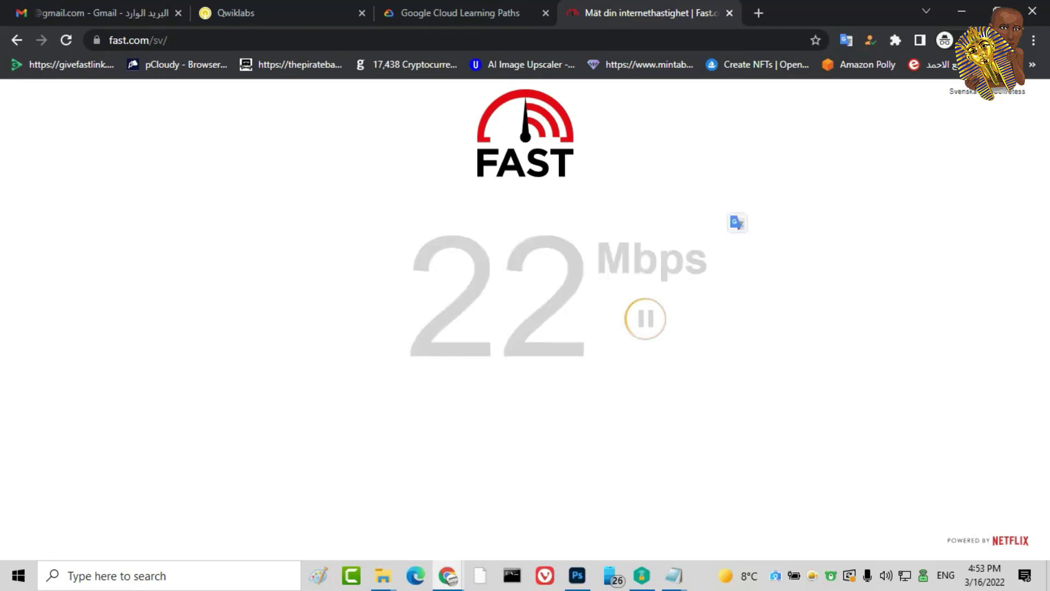
{"action": "left_click_drag", "start_coordinate": [416, 295], "coordinate": [656, 273]}
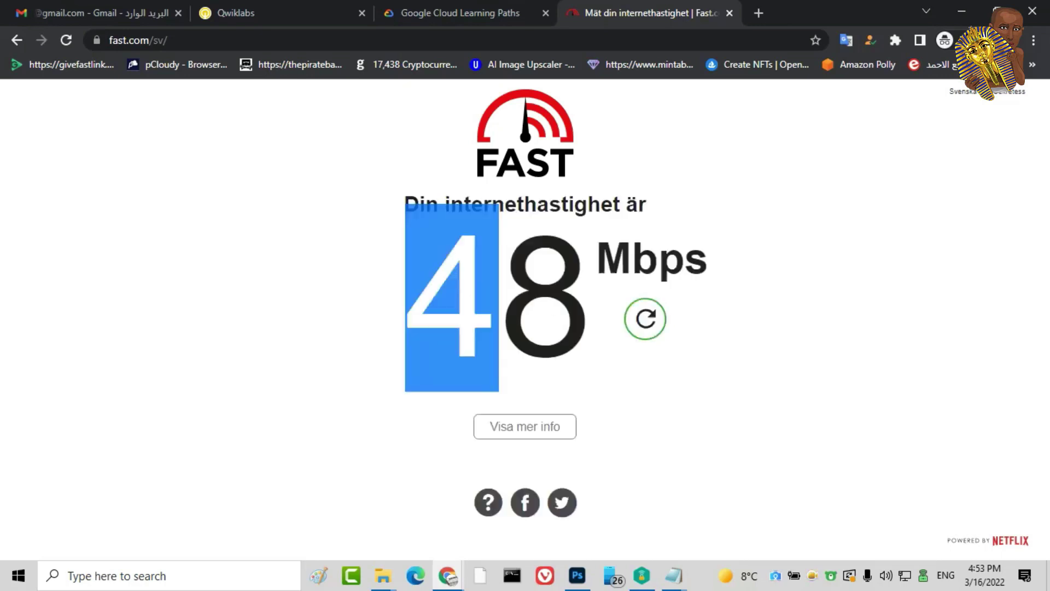
Highlight the 48 Mbps result and close the speed test tab
{"action": "double_click", "coordinate": [495, 295]}
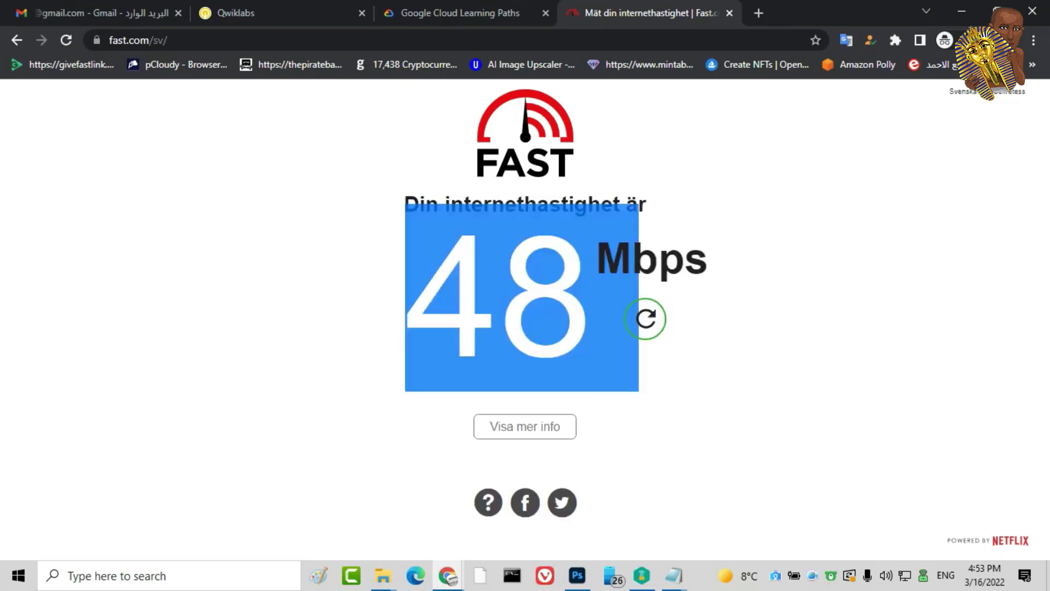
{"action": "double_click", "coordinate": [651, 260]}
{"action": "double_click", "coordinate": [496, 295]}
{"action": "left_click", "coordinate": [495, 295]}
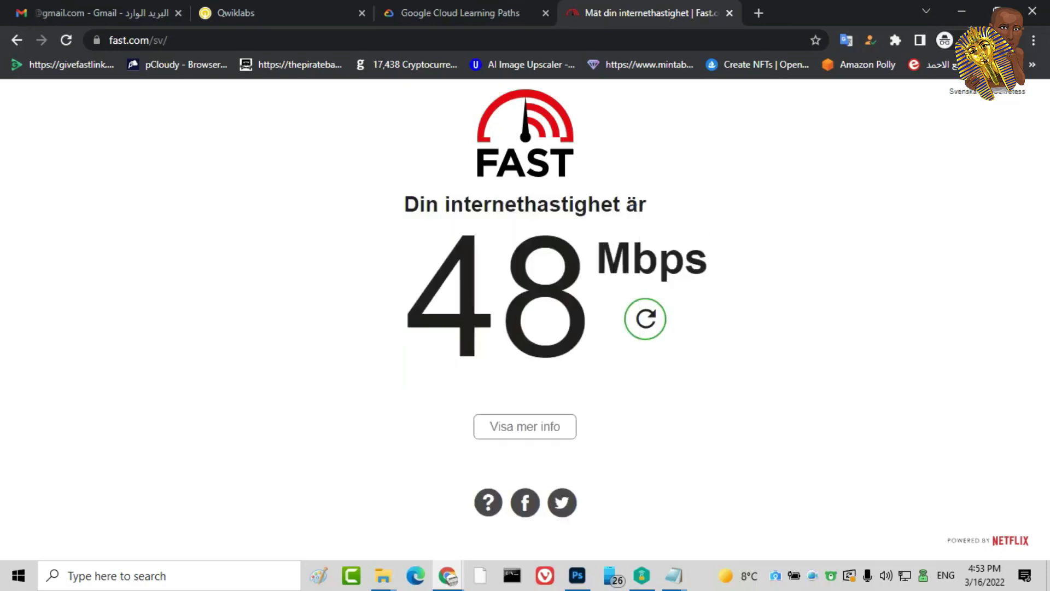
{"action": "triple_click", "coordinate": [495, 296]}
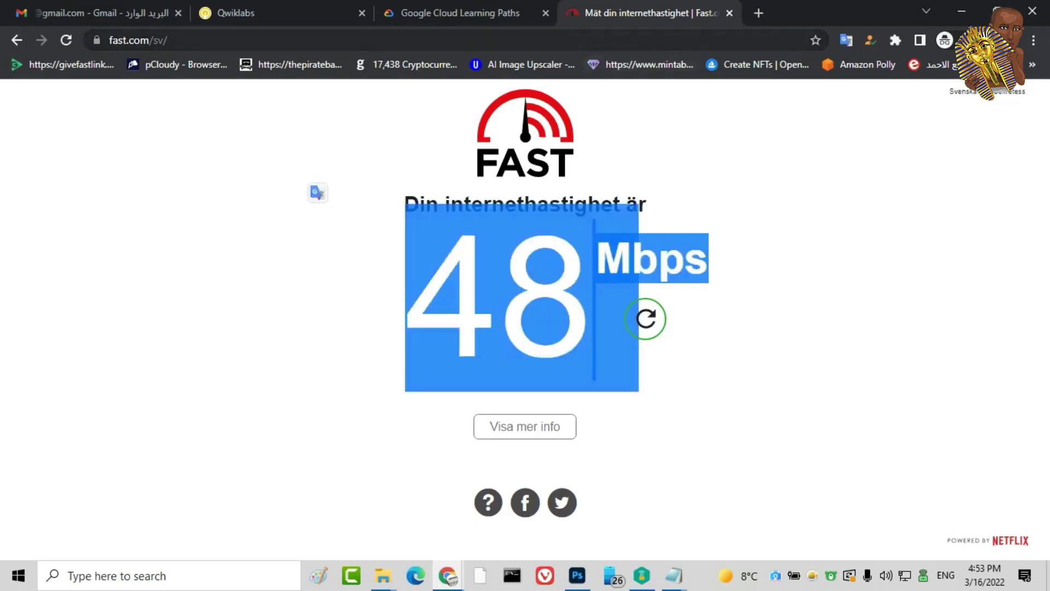
{"action": "left_click", "coordinate": [729, 12]}
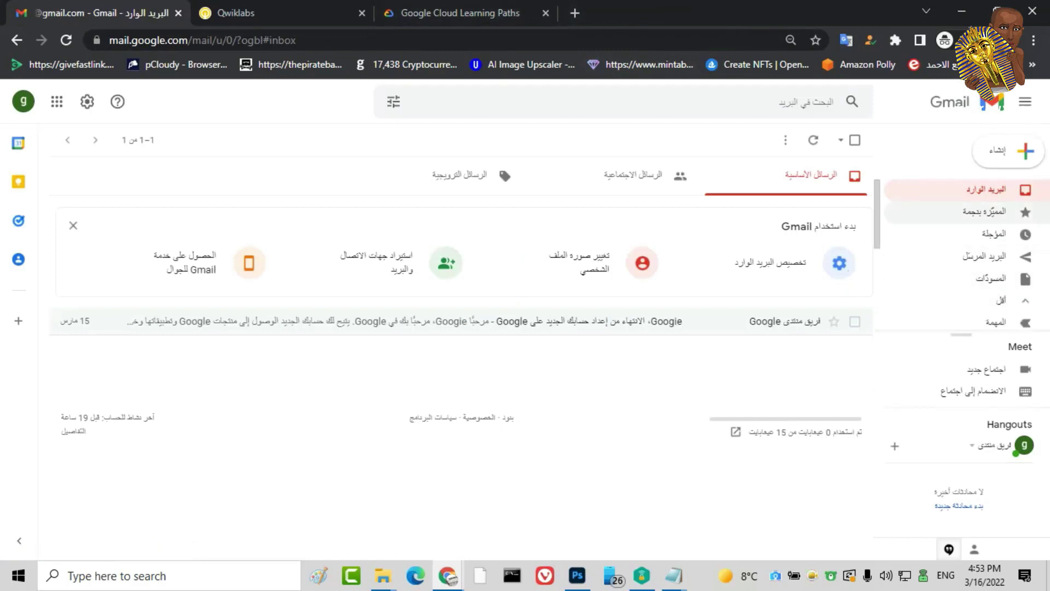
Check All Mail and the inbox again until 'Your Google Cloud learning offer' arrives
{"action": "left_click", "coordinate": [996, 300]}
{"action": "left_click", "coordinate": [991, 235]}
{"action": "scroll", "coordinate": [957, 230], "scroll_direction": "up", "scroll_amount": 3}
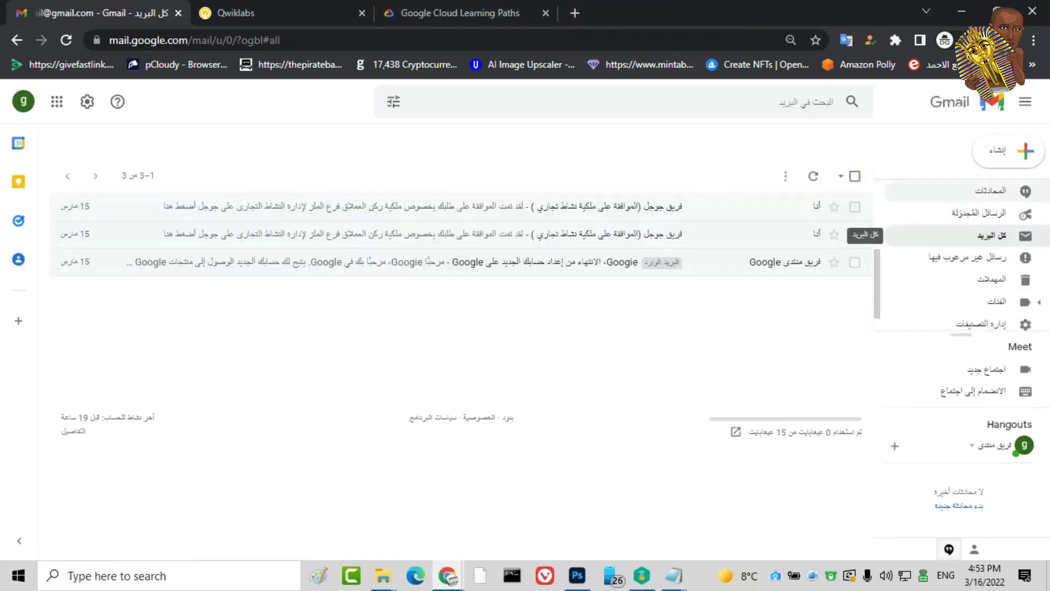
{"action": "left_click", "coordinate": [930, 189]}
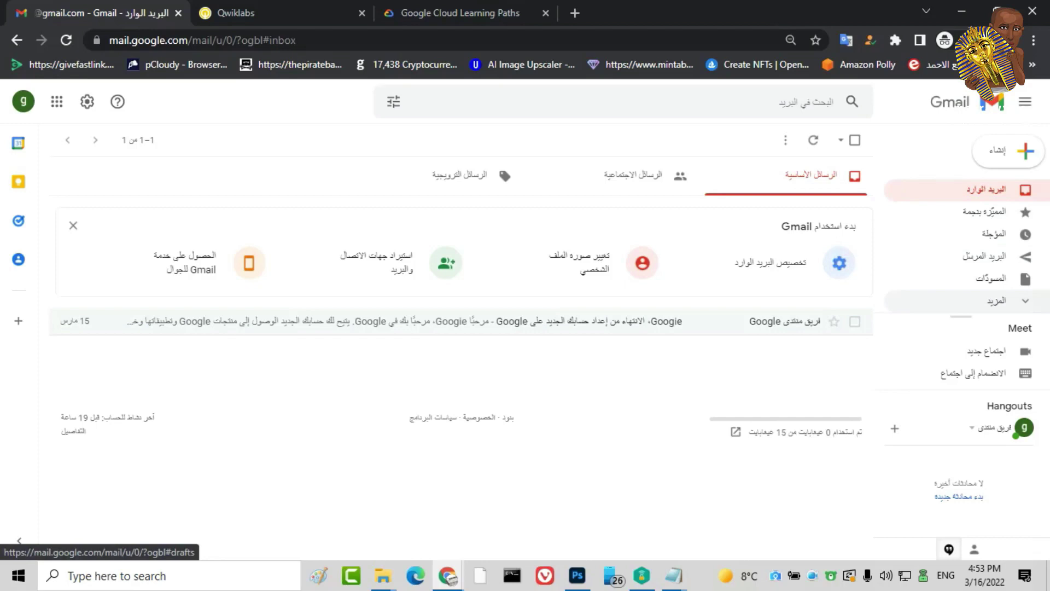
{"action": "left_click", "coordinate": [996, 301]}
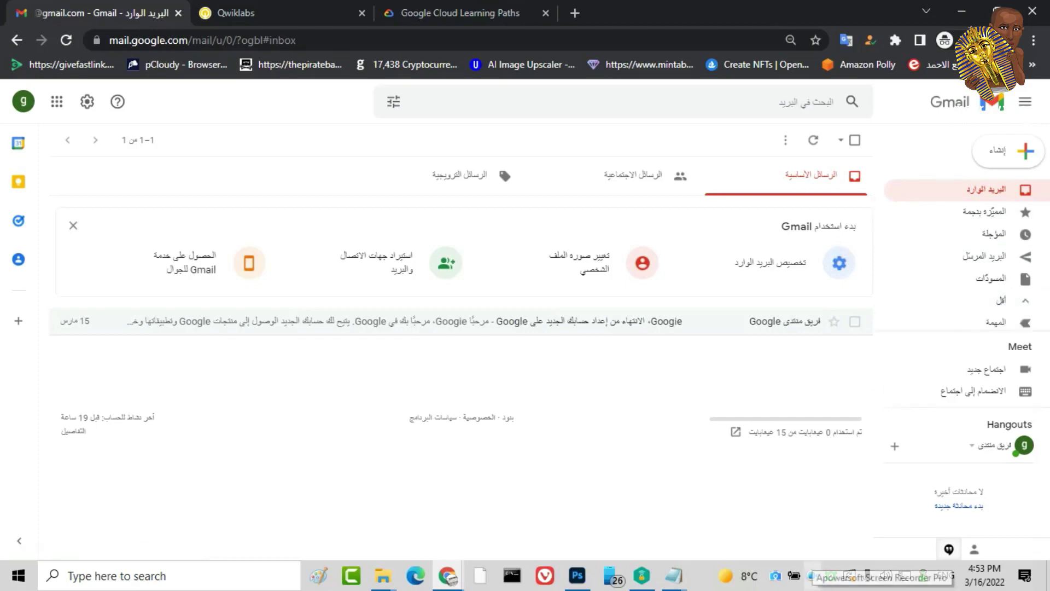
{"action": "right_click", "coordinate": [813, 576]}
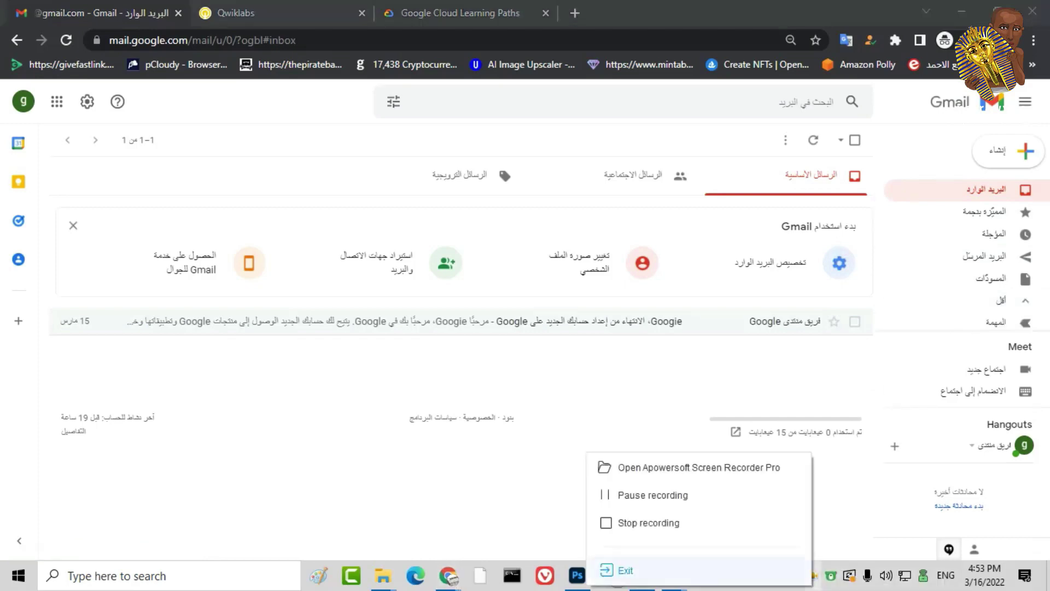
{"action": "left_click", "coordinate": [629, 495]}
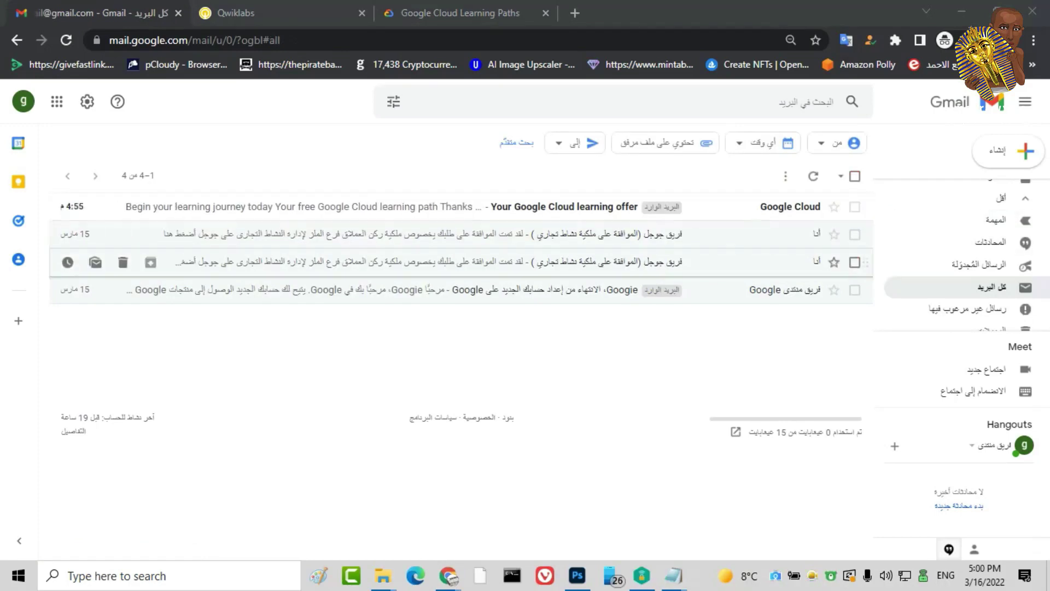
Open 'Your Google Cloud learning offer' and copy its unique access code
{"action": "left_click", "coordinate": [564, 207]}
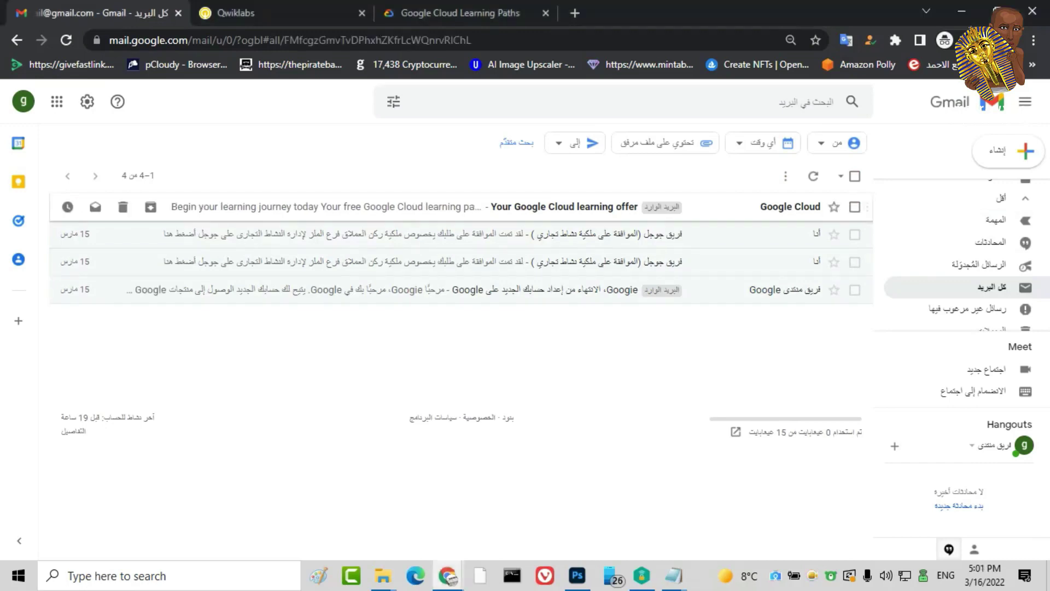
{"action": "scroll", "coordinate": [454, 355], "scroll_direction": "down", "scroll_amount": 9}
{"action": "scroll", "coordinate": [454, 356], "scroll_direction": "down", "scroll_amount": 1}
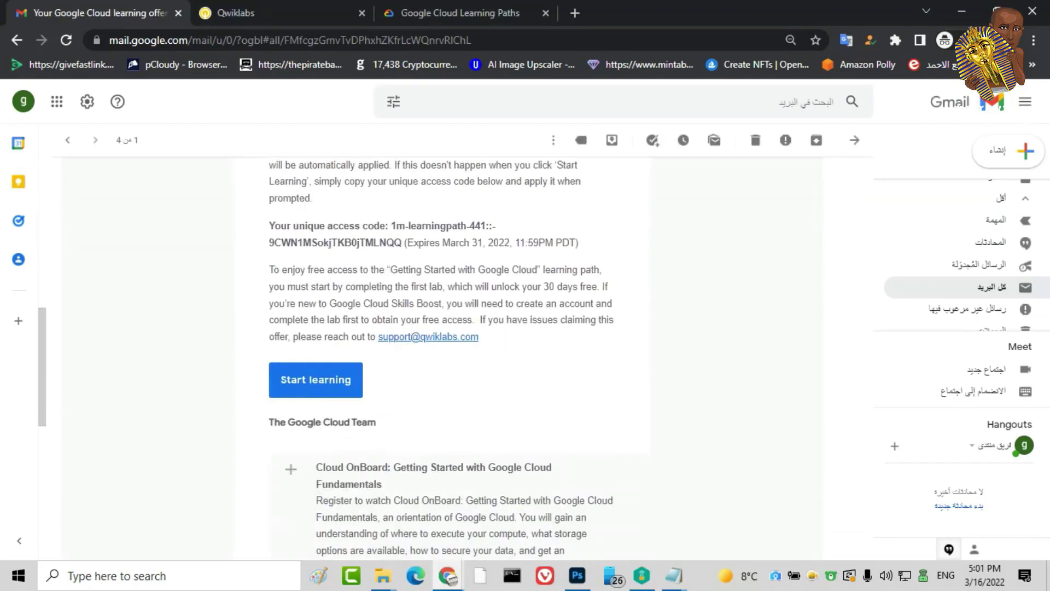
{"action": "scroll", "coordinate": [454, 356], "scroll_direction": "up", "scroll_amount": 1}
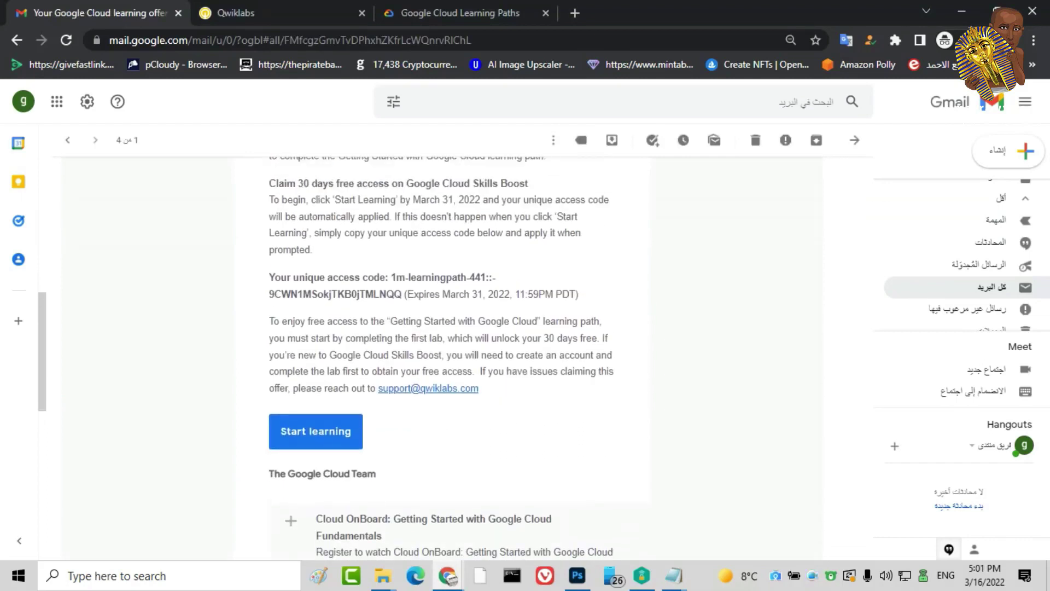
{"action": "left_click_drag", "start_coordinate": [391, 278], "coordinate": [402, 294]}
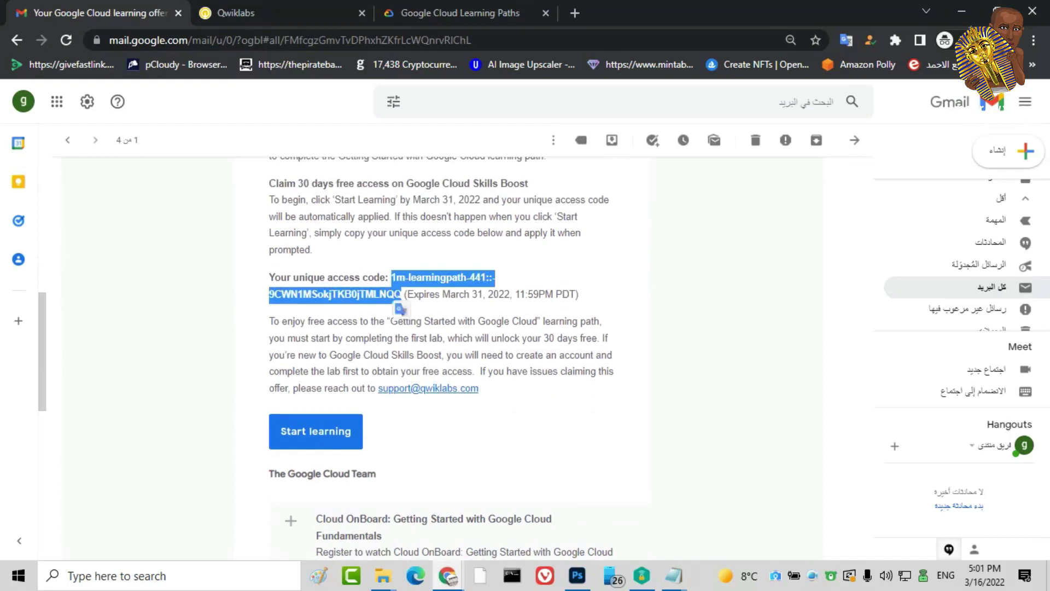
{"action": "right_click", "coordinate": [393, 294]}
{"action": "left_click", "coordinate": [430, 305]}
Follow Start learning, pass the tractor-image reCAPTCHA, and submit the access code
{"action": "left_click", "coordinate": [316, 431]}
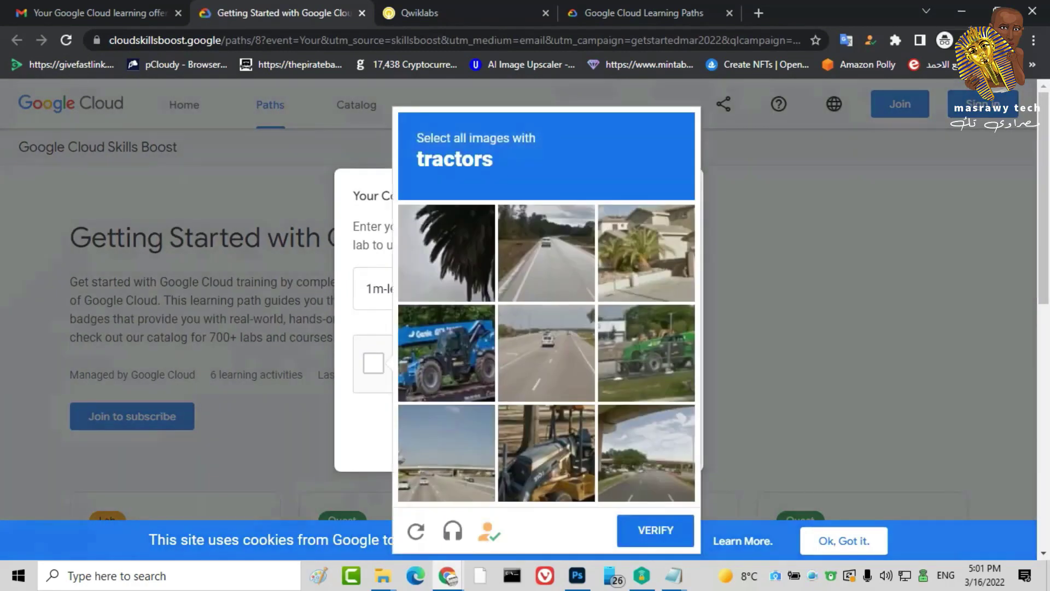
{"action": "left_click", "coordinate": [546, 453]}
{"action": "left_click", "coordinate": [446, 353]}
{"action": "left_click", "coordinate": [647, 353]}
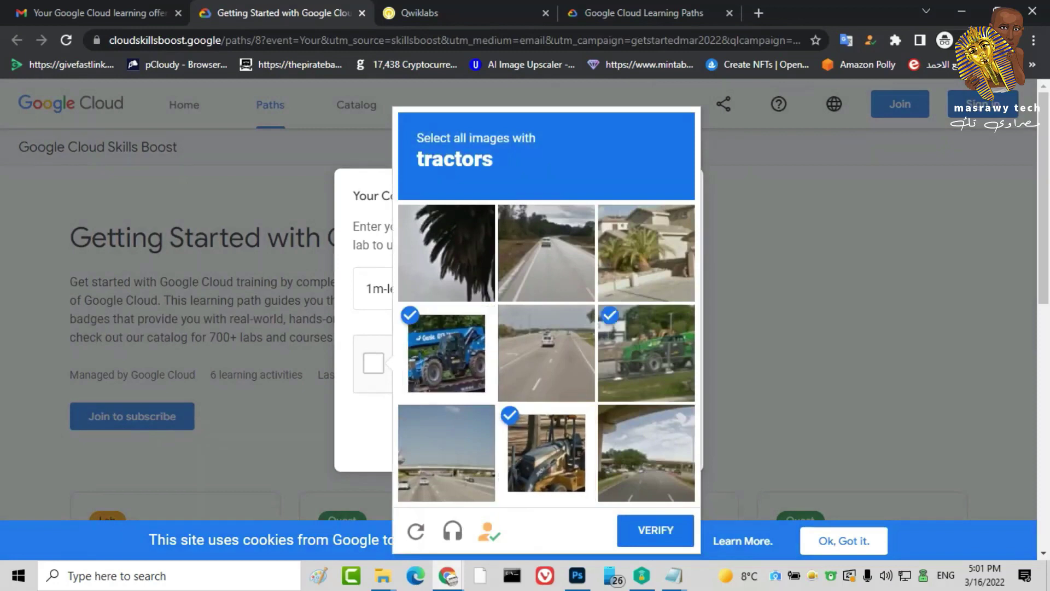
{"action": "left_click", "coordinate": [655, 530]}
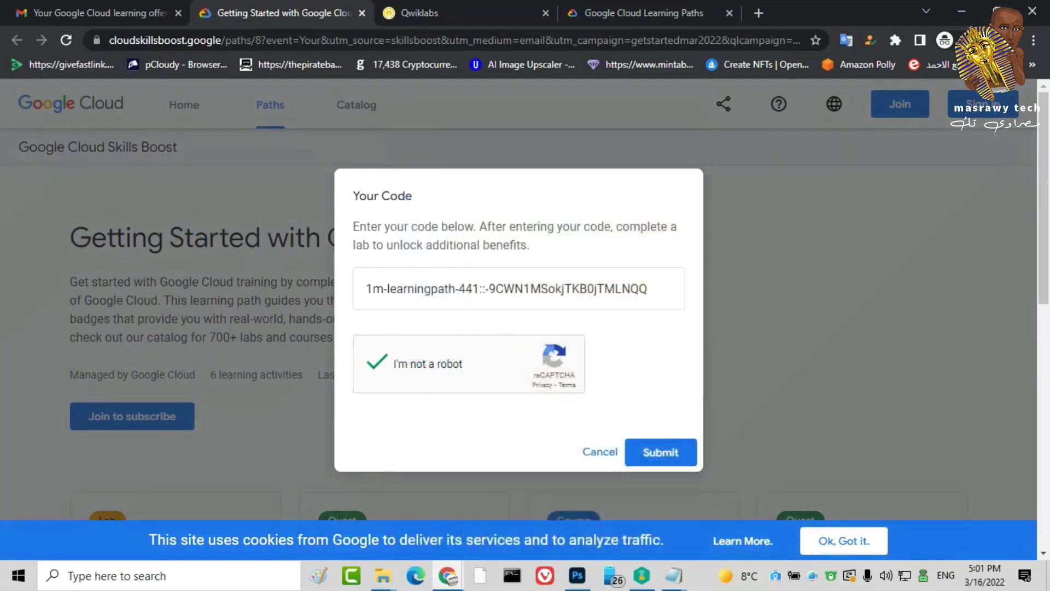
{"action": "left_click", "coordinate": [661, 452]}
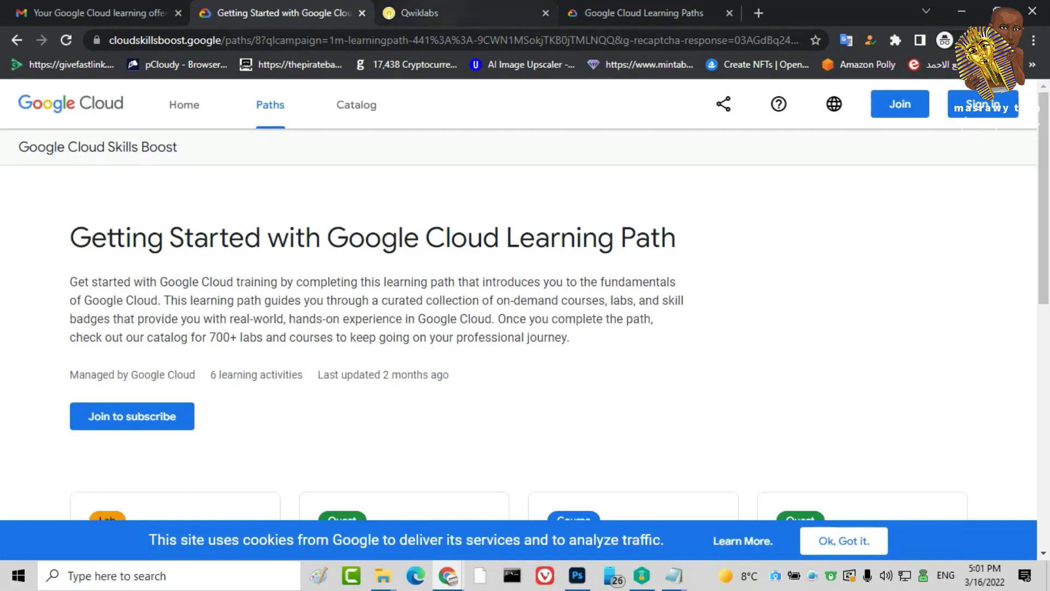
Sign in to Skills Boost and reload the Getting Started learning path page
{"action": "key", "text": "ctrl+Tab"}
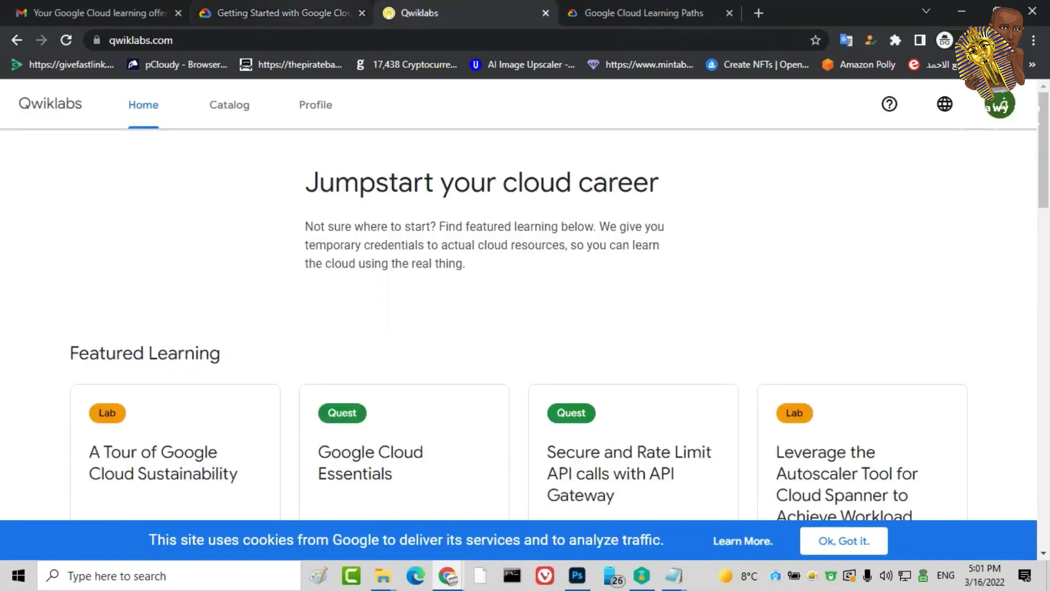
{"action": "key", "text": "ctrl+shift+Tab"}
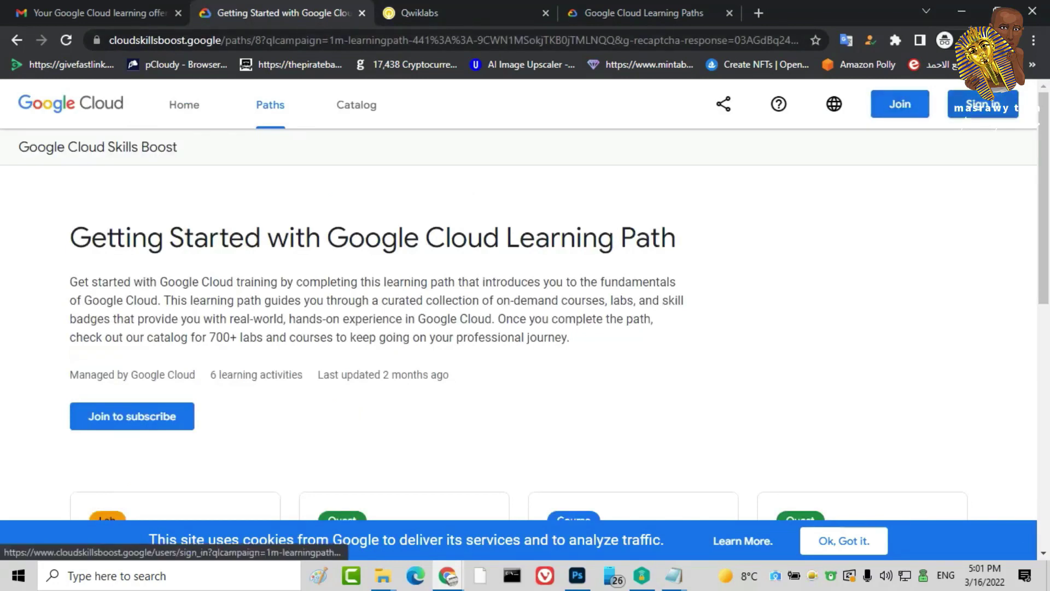
{"action": "key", "text": "ctrl+Tab"}
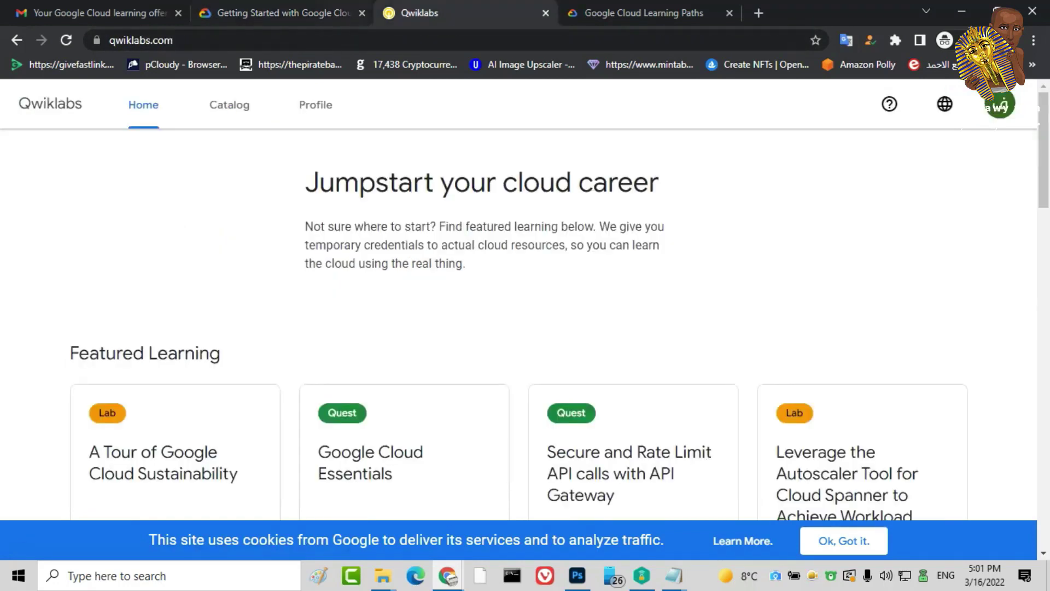
{"action": "key", "text": "ctrl+shift+Tab"}
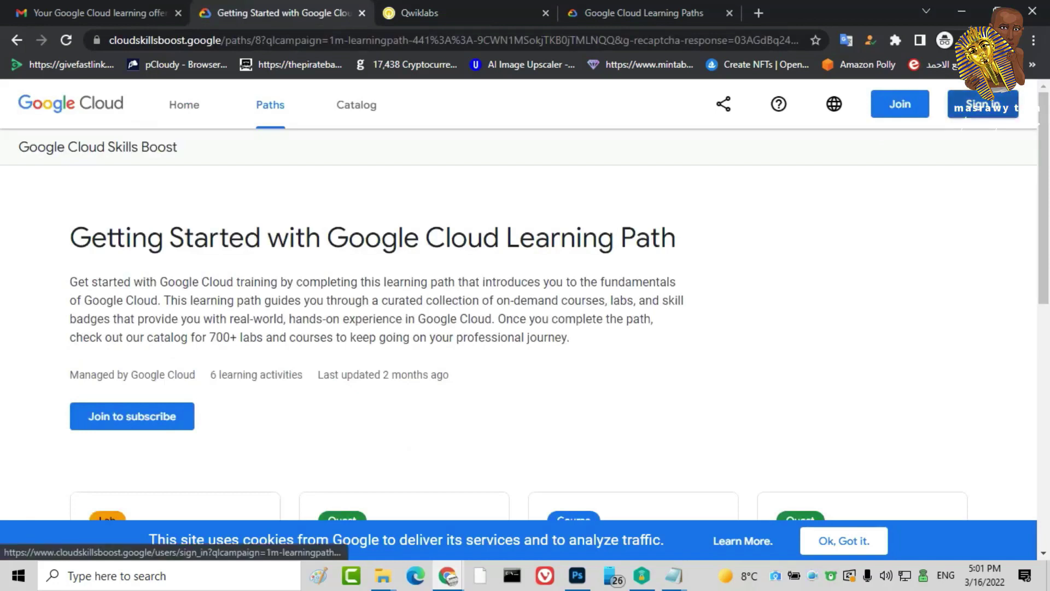
{"action": "left_click", "coordinate": [983, 104]}
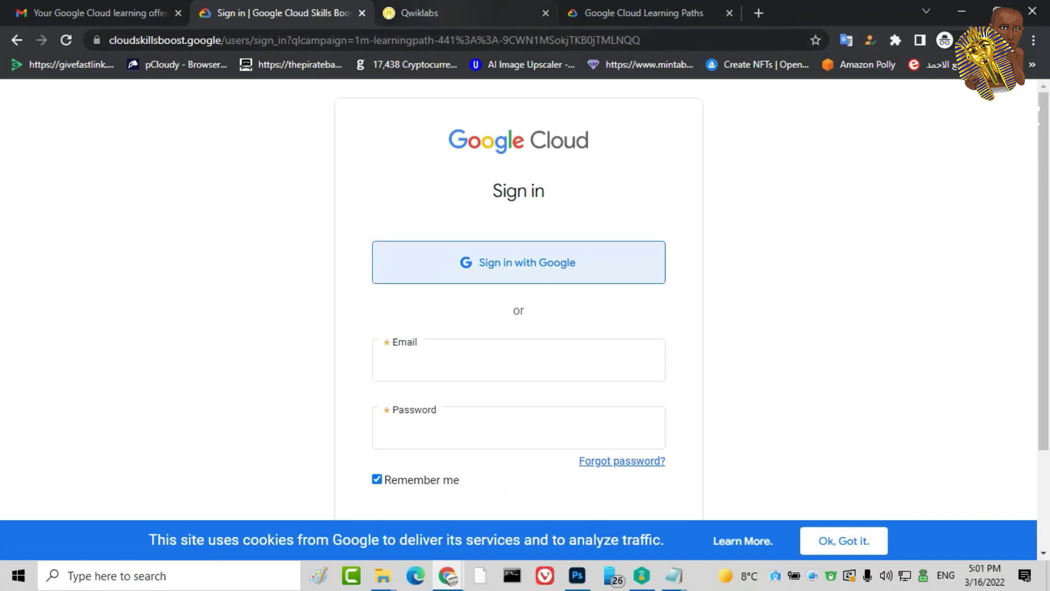
{"action": "key", "text": "ctrl+Tab"}
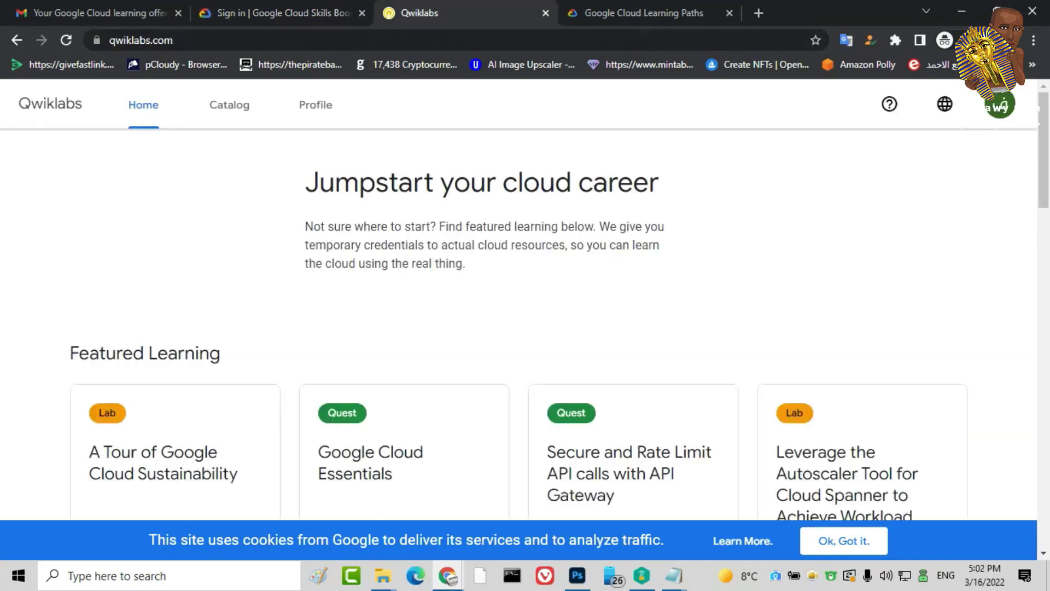
{"action": "key", "text": "ctrl+shift+Tab"}
{"action": "key", "text": "F5"}
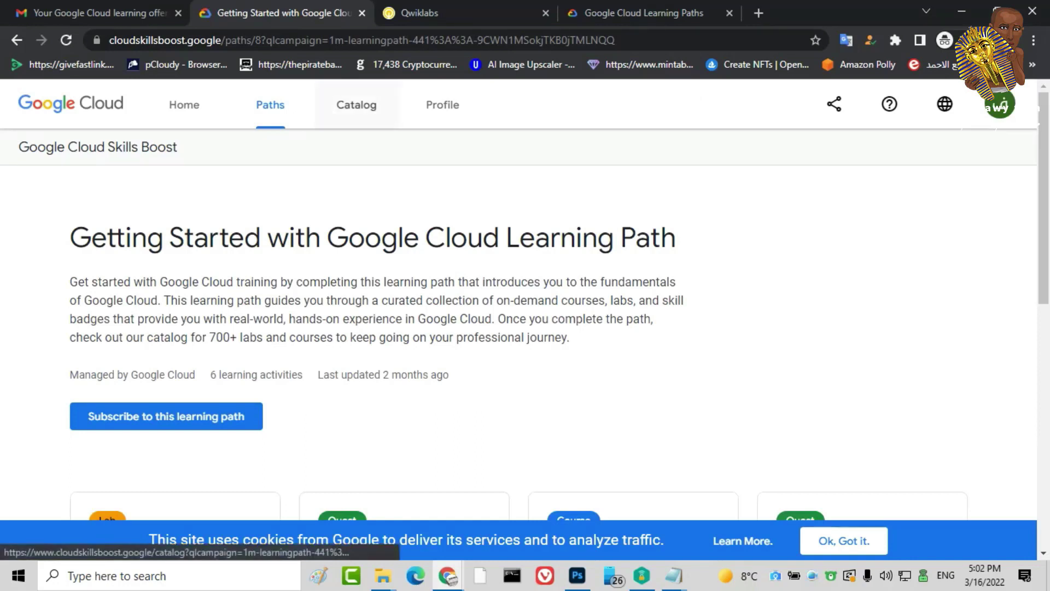
Search the catalog for 'machine' and scroll to the Creating a Virtual Machine lab
{"action": "left_click", "coordinate": [356, 105]}
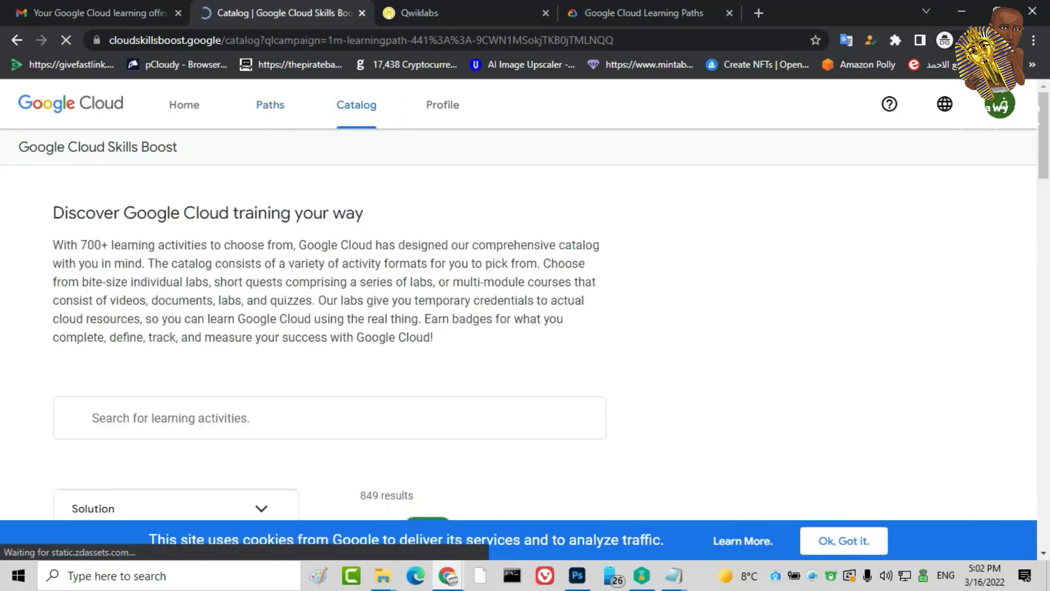
{"action": "scroll", "coordinate": [526, 328], "scroll_direction": "down", "scroll_amount": 5}
{"action": "scroll", "coordinate": [525, 329], "scroll_direction": "up", "scroll_amount": 2}
{"action": "left_click", "coordinate": [219, 263]}
{"action": "type", "text": "ma"}
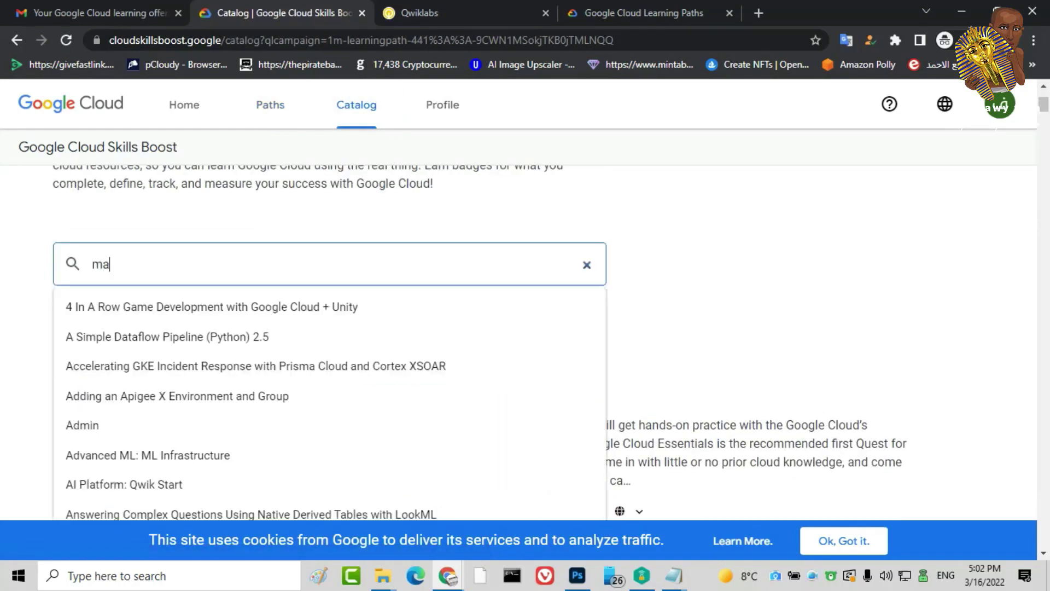
{"action": "type", "text": "chine"}
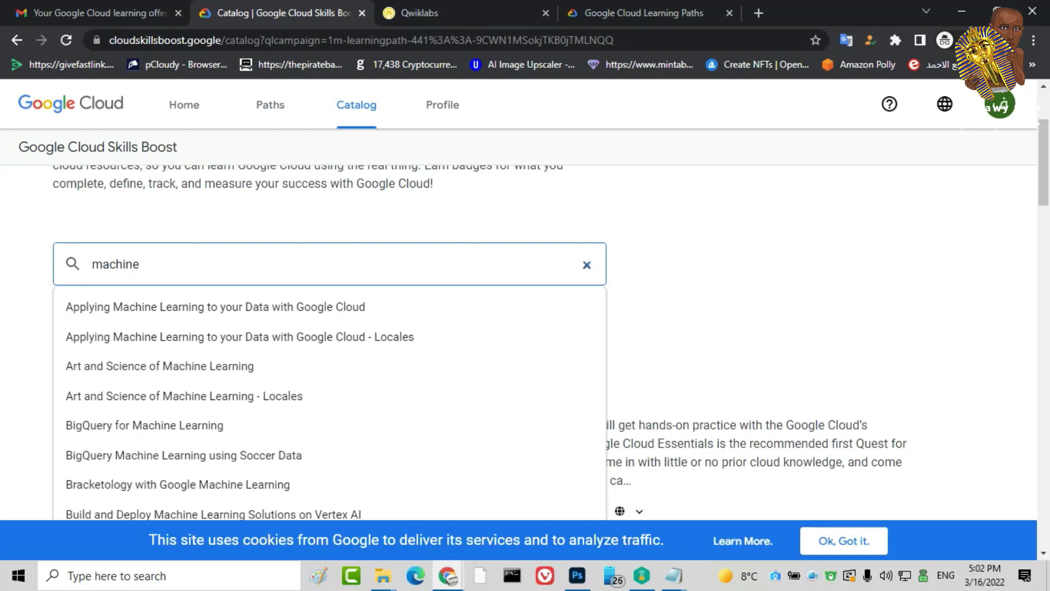
{"action": "scroll", "coordinate": [329, 350], "scroll_direction": "down", "scroll_amount": 4}
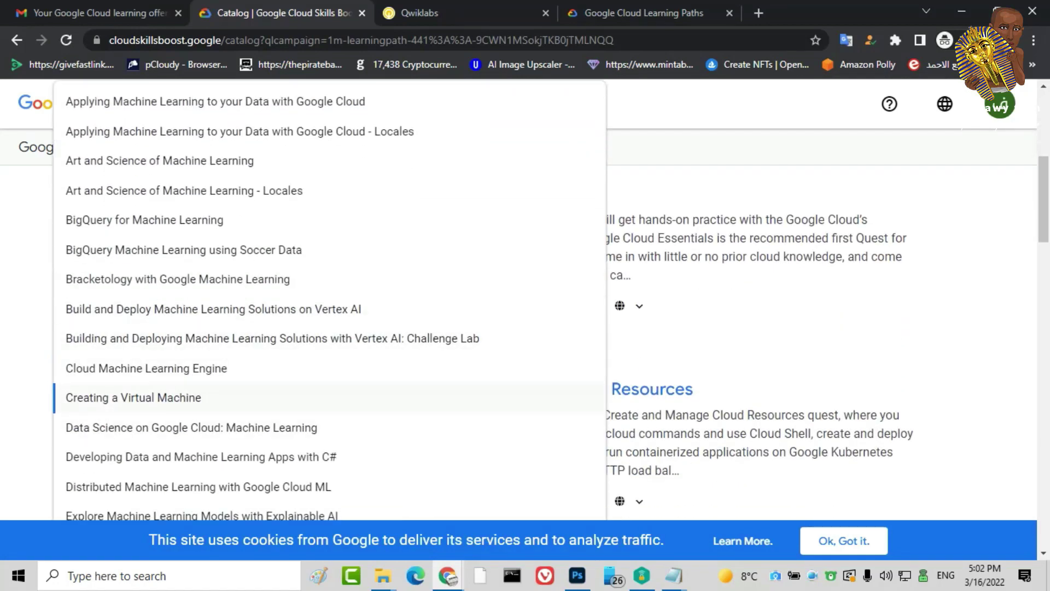
{"action": "key", "text": "Return"}
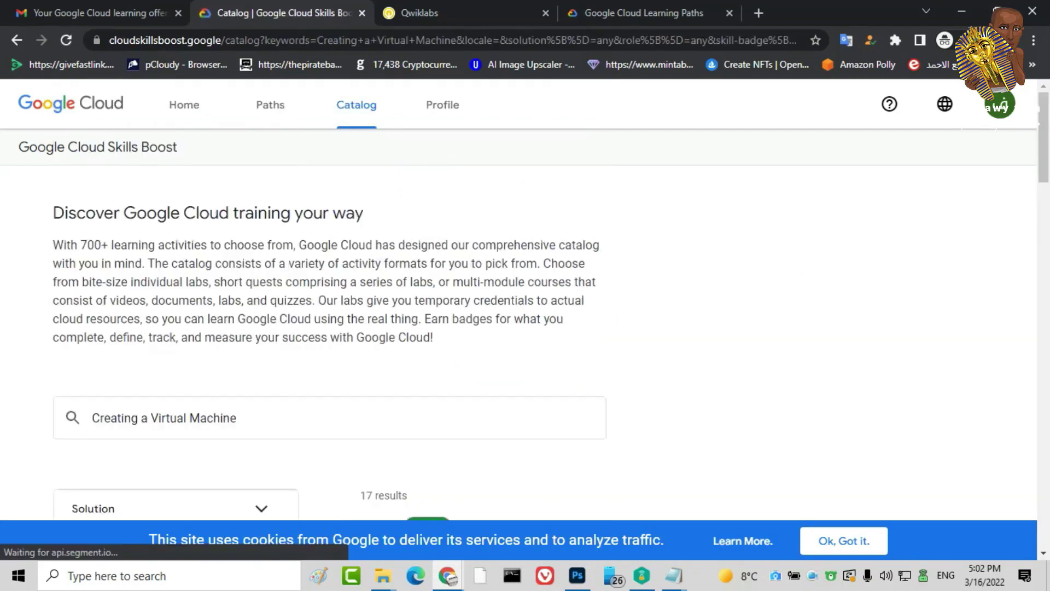
{"action": "scroll", "coordinate": [547, 339], "scroll_direction": "down", "scroll_amount": 8}
{"action": "scroll", "coordinate": [547, 339], "scroll_direction": "down", "scroll_amount": 14}
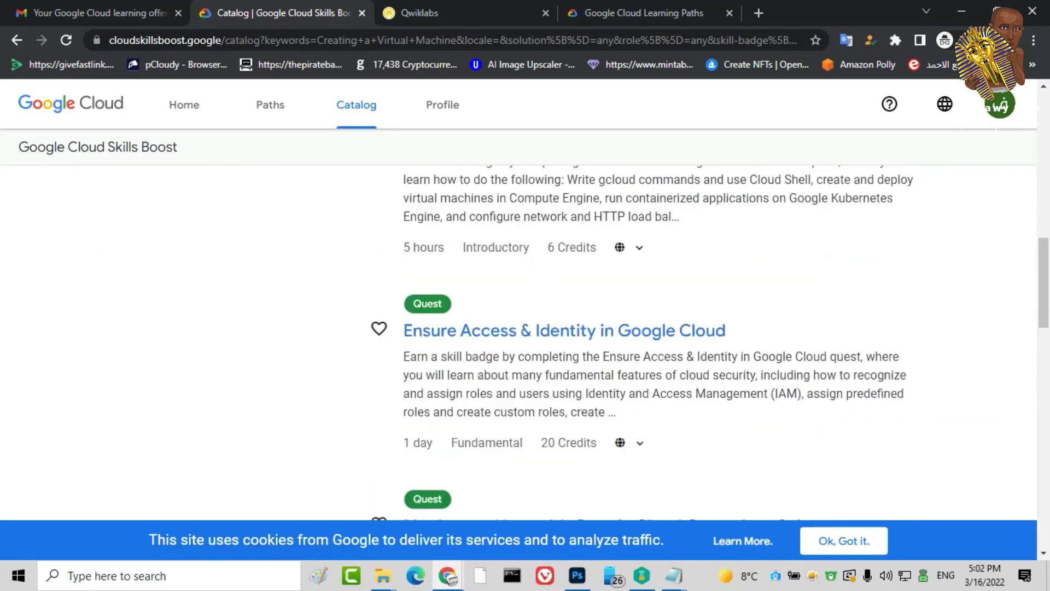
{"action": "scroll", "coordinate": [493, 320], "scroll_direction": "down", "scroll_amount": 3}
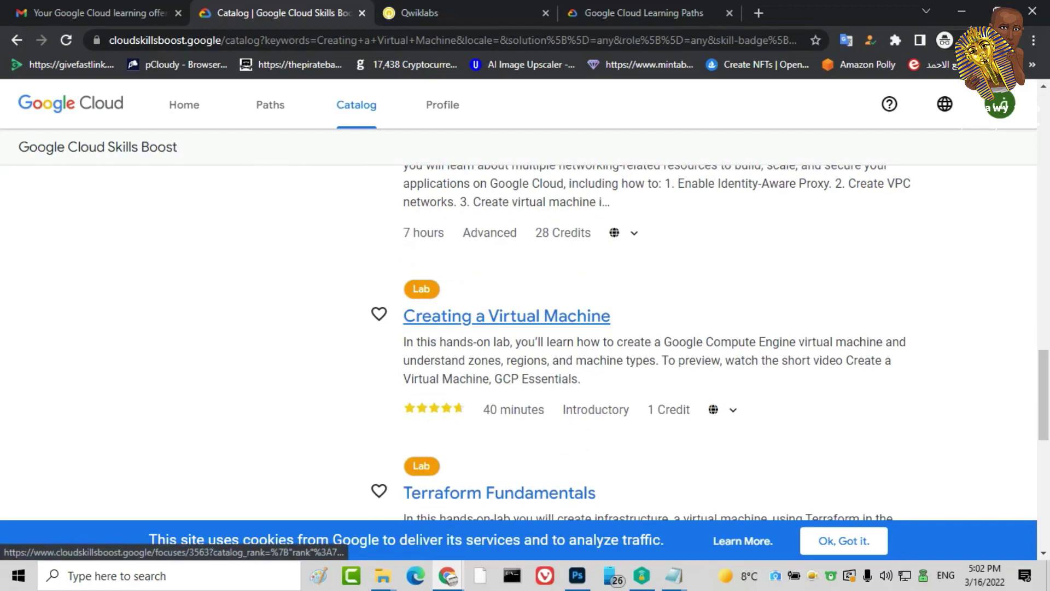
Open the Creating a Virtual Machine lab and launch it with 1 credit after the reCAPTCHA check
{"action": "left_click", "coordinate": [507, 315]}
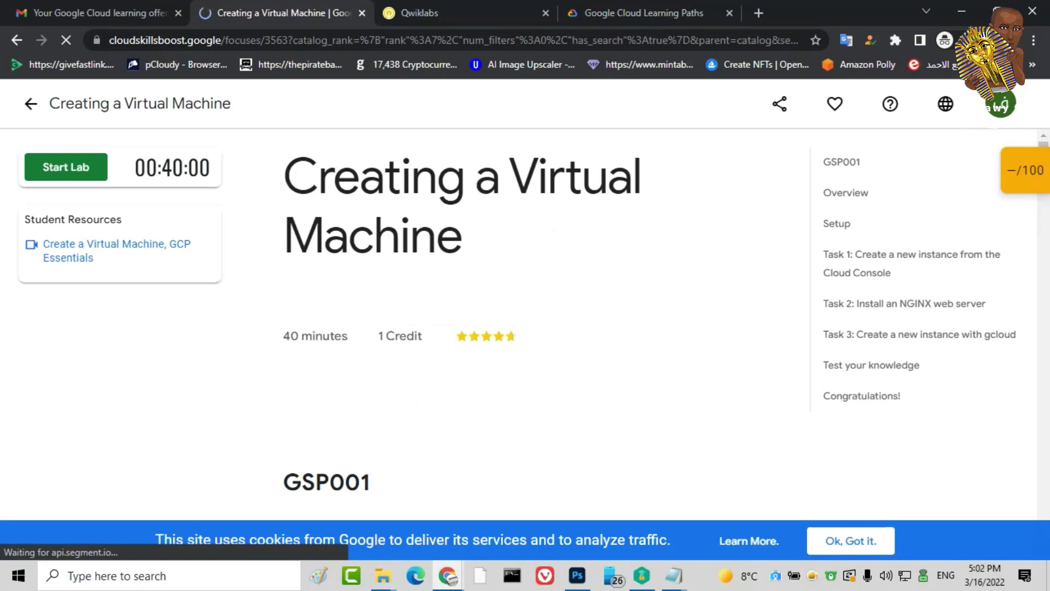
{"action": "left_click", "coordinate": [66, 166]}
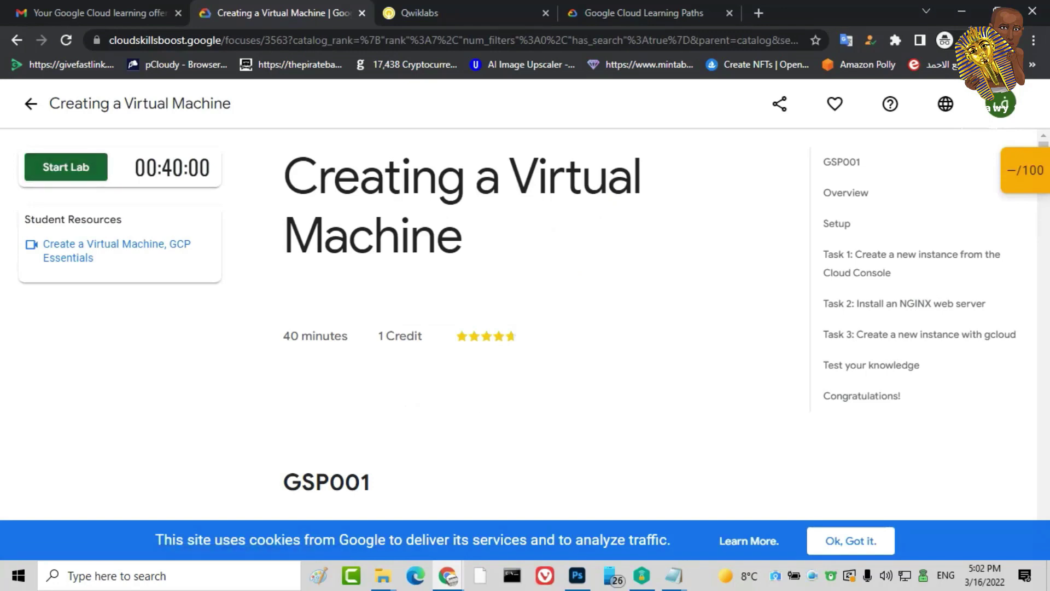
{"action": "left_click", "coordinate": [42, 210]}
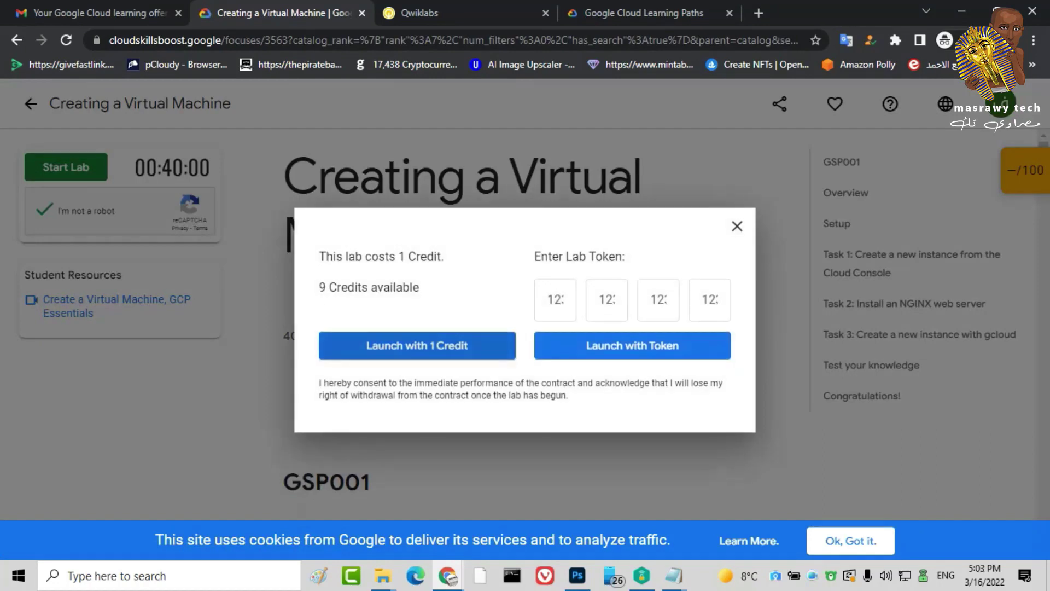
{"action": "left_click", "coordinate": [416, 345]}
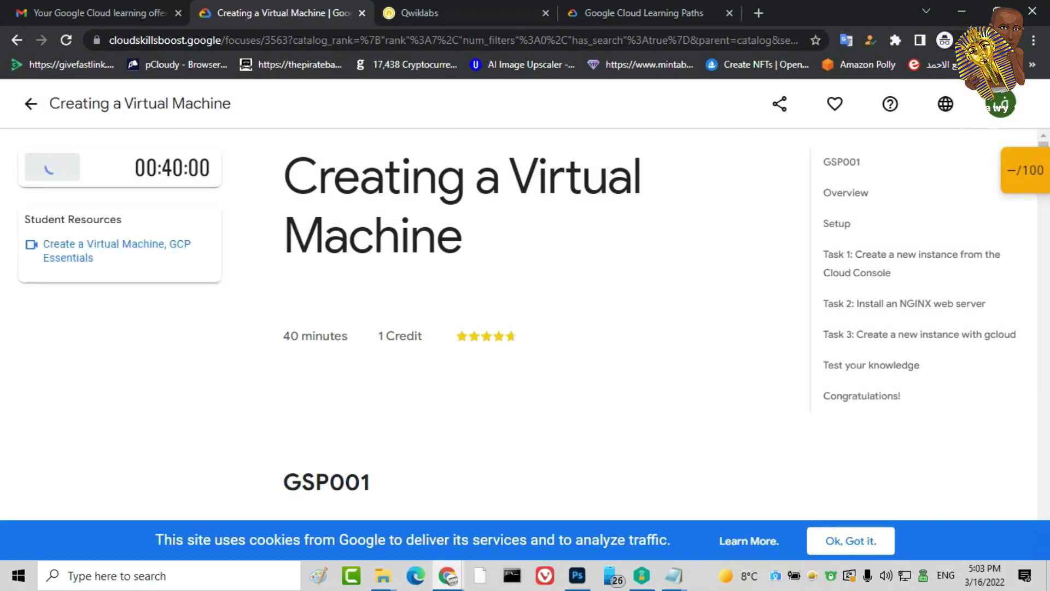
End the running lab, submit a five-star rating, dismiss the cookie notice and return to the catalog
{"action": "scroll", "coordinate": [115, 328], "scroll_direction": "down", "scroll_amount": 1}
{"action": "scroll", "coordinate": [121, 330], "scroll_direction": "up", "scroll_amount": 1}
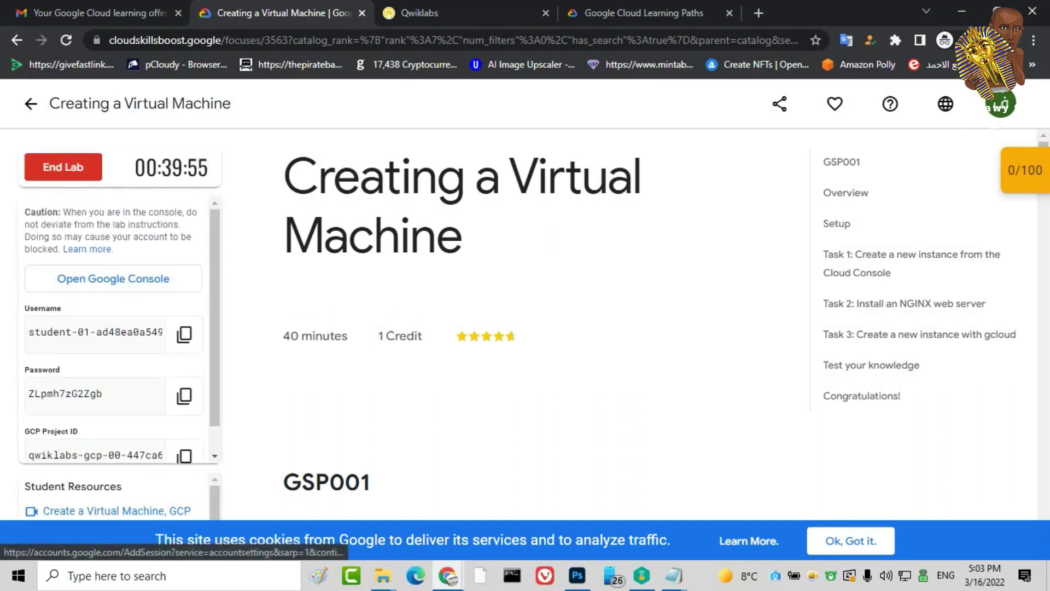
{"action": "left_click", "coordinate": [63, 167]}
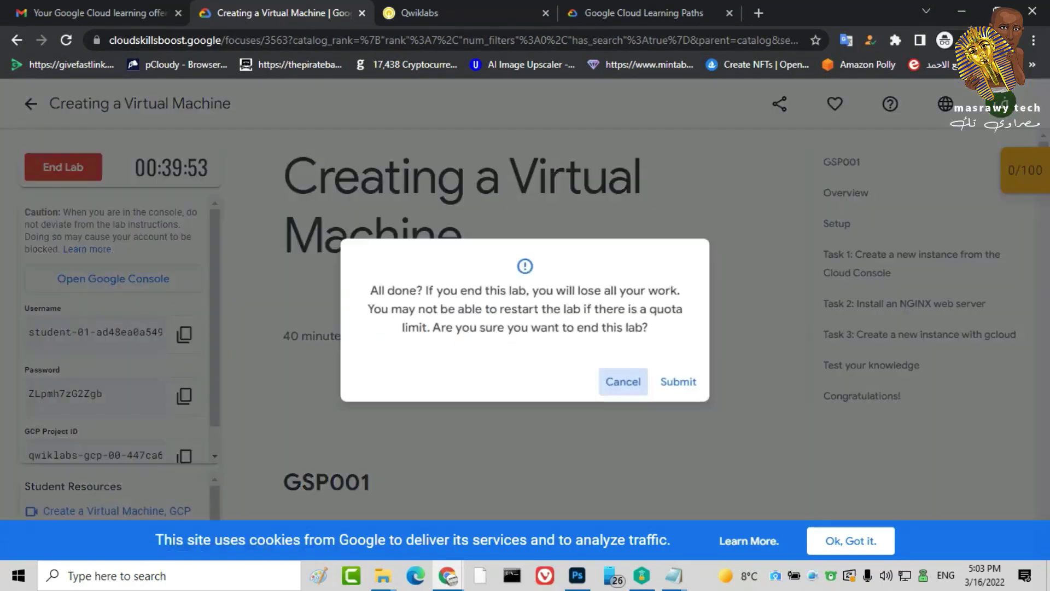
{"action": "key", "text": "Return"}
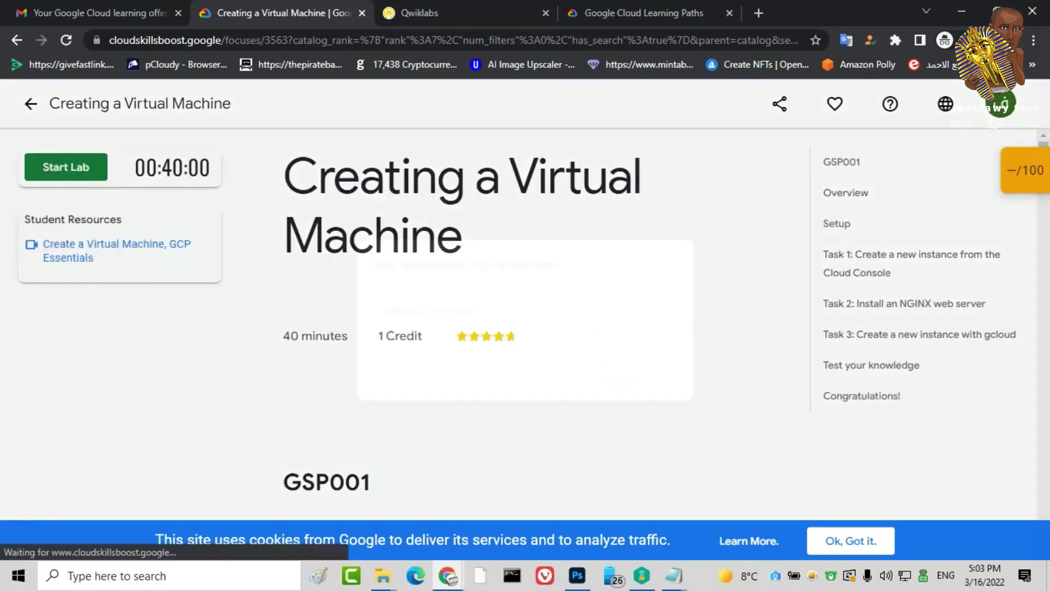
{"action": "left_click", "coordinate": [414, 287]}
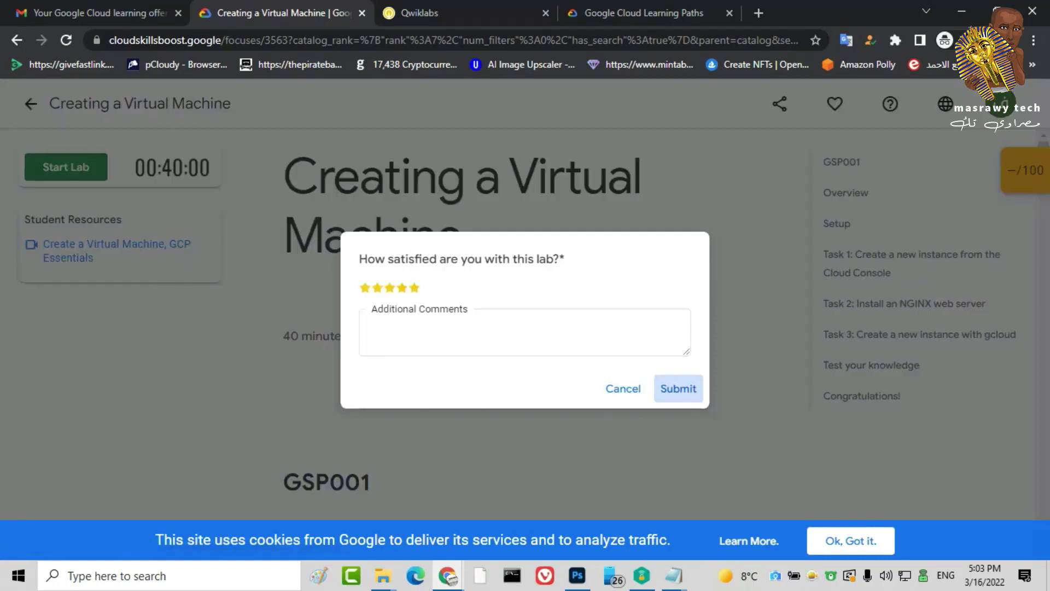
{"action": "left_click", "coordinate": [678, 388]}
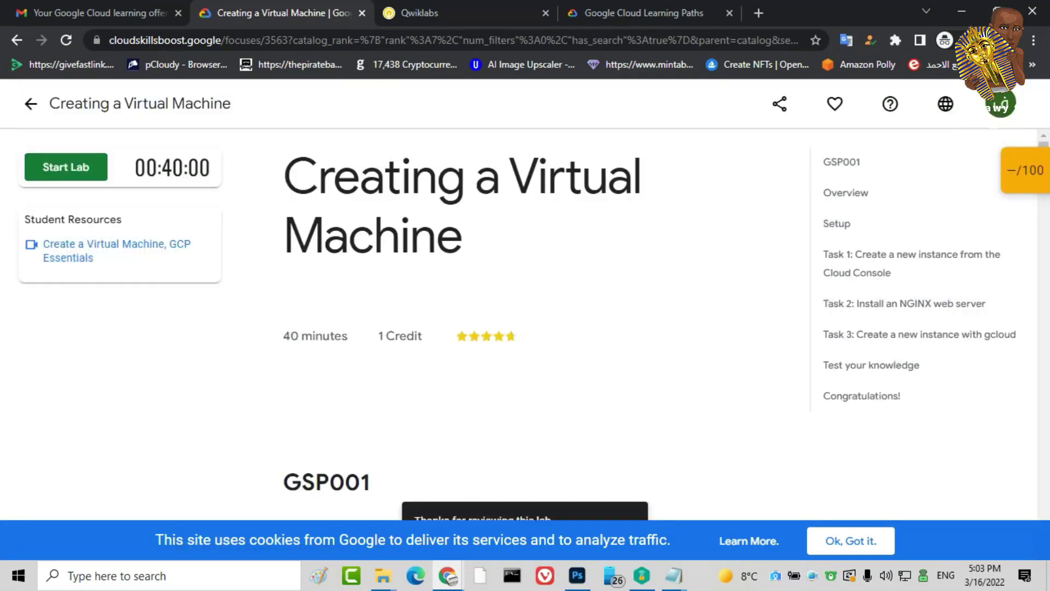
{"action": "left_click", "coordinate": [850, 541]}
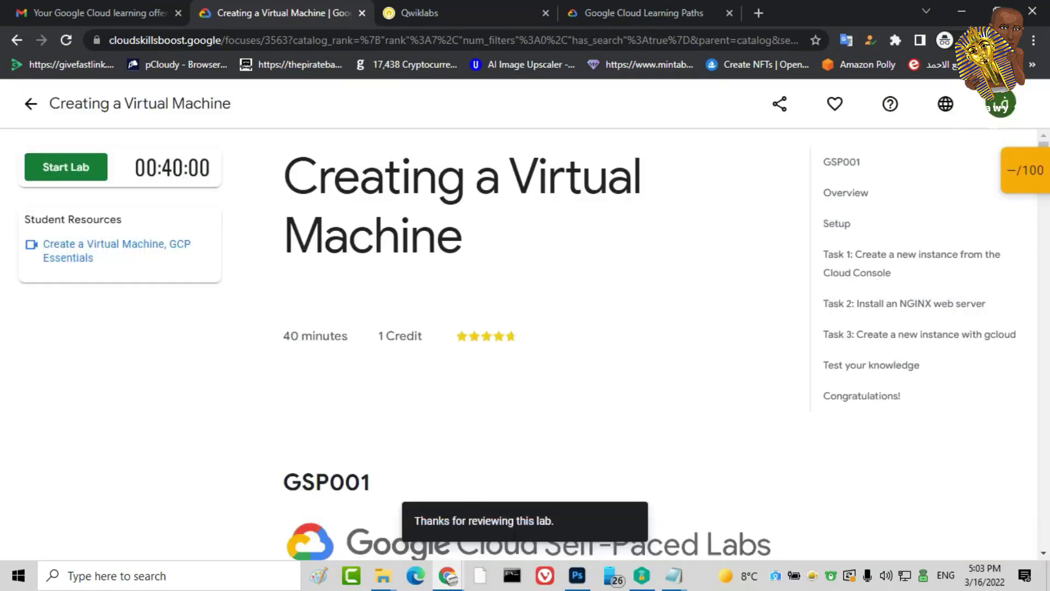
{"action": "left_click", "coordinate": [31, 103]}
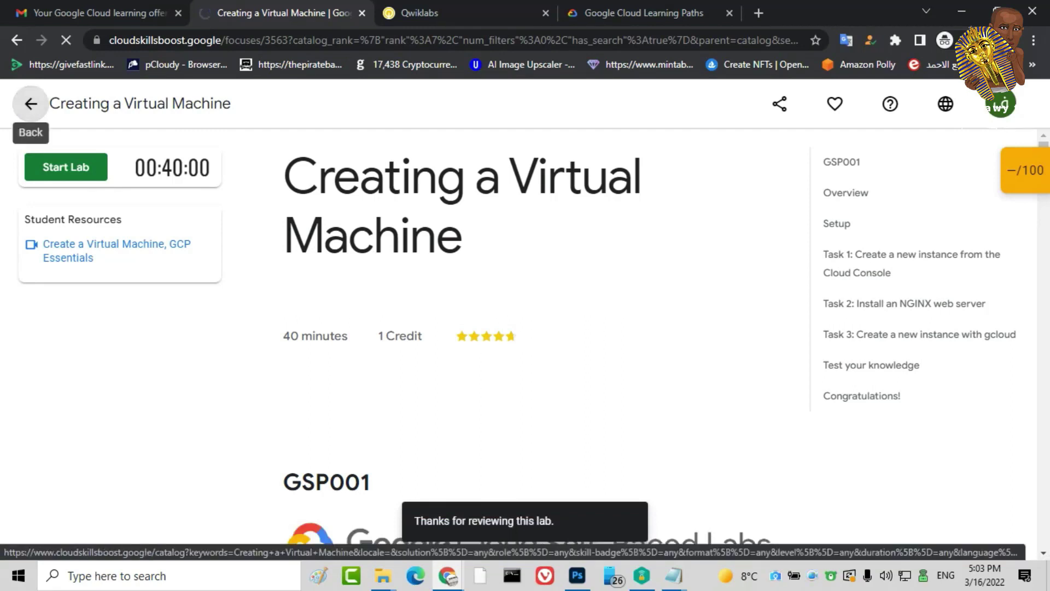
Search the catalog for 'migrating' and open the Migrating a Monolithic Website to Microservices on GKE lab
{"action": "triple_click", "coordinate": [213, 264]}
{"action": "type", "text": "m"}
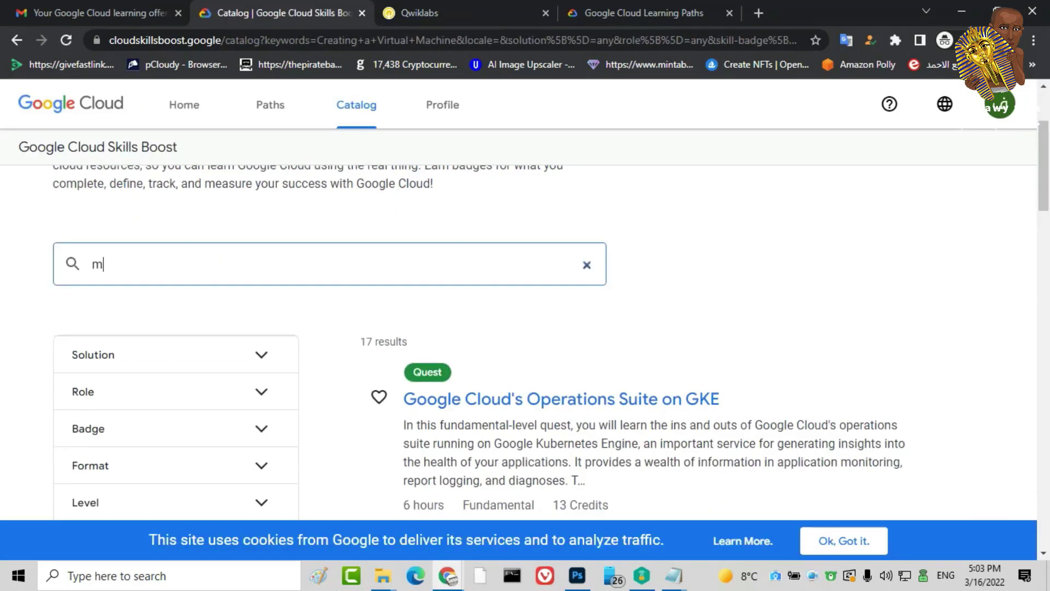
{"action": "type", "text": "igr"}
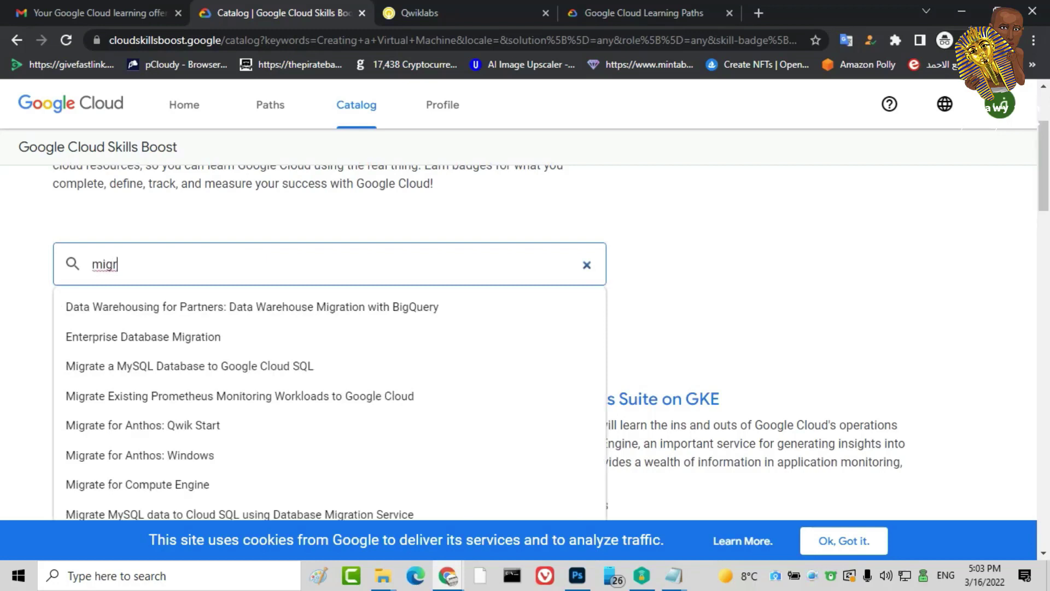
{"action": "type", "text": "ating"}
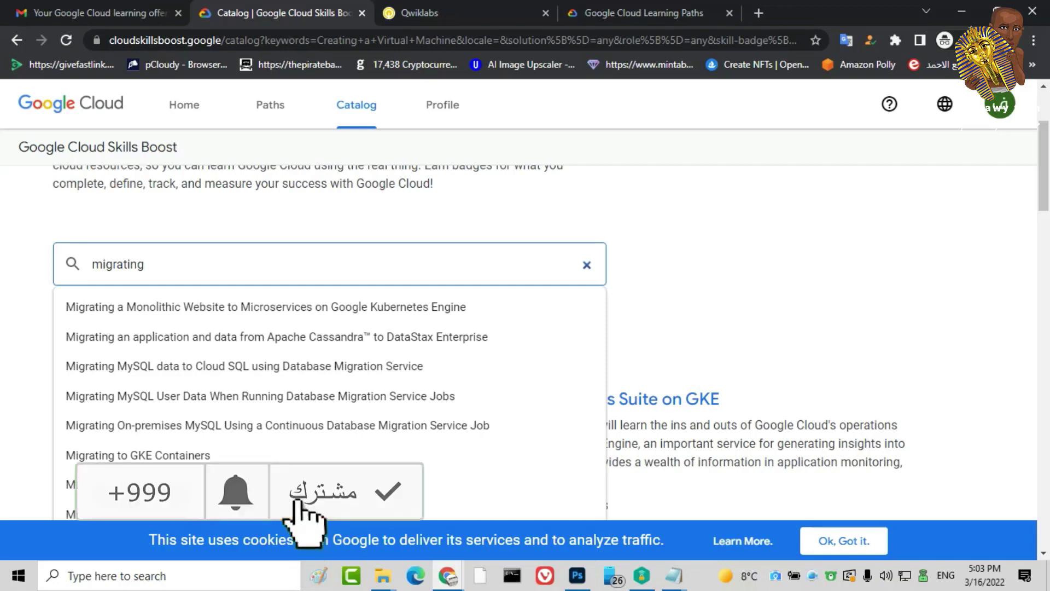
{"action": "key", "text": "Down"}
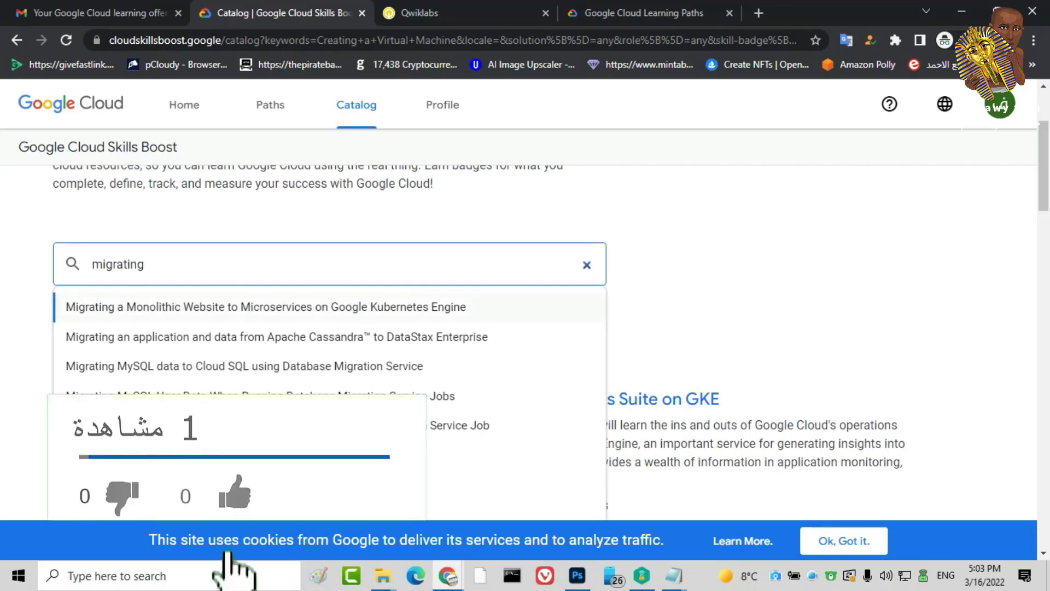
{"action": "key", "text": "Return"}
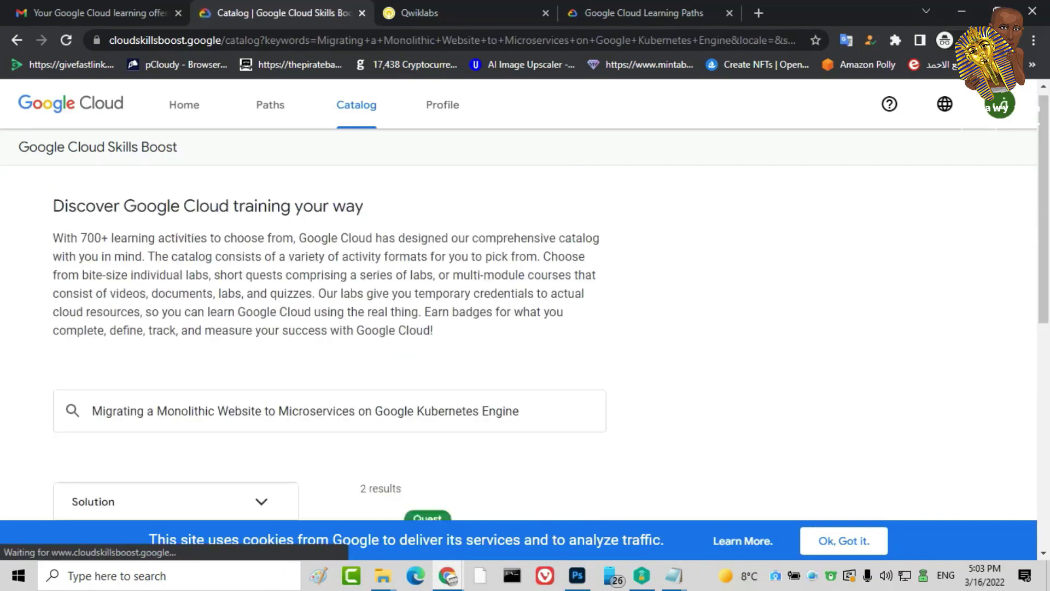
{"action": "scroll", "coordinate": [547, 307], "scroll_direction": "down", "scroll_amount": 5}
{"action": "scroll", "coordinate": [547, 306], "scroll_direction": "down", "scroll_amount": 2}
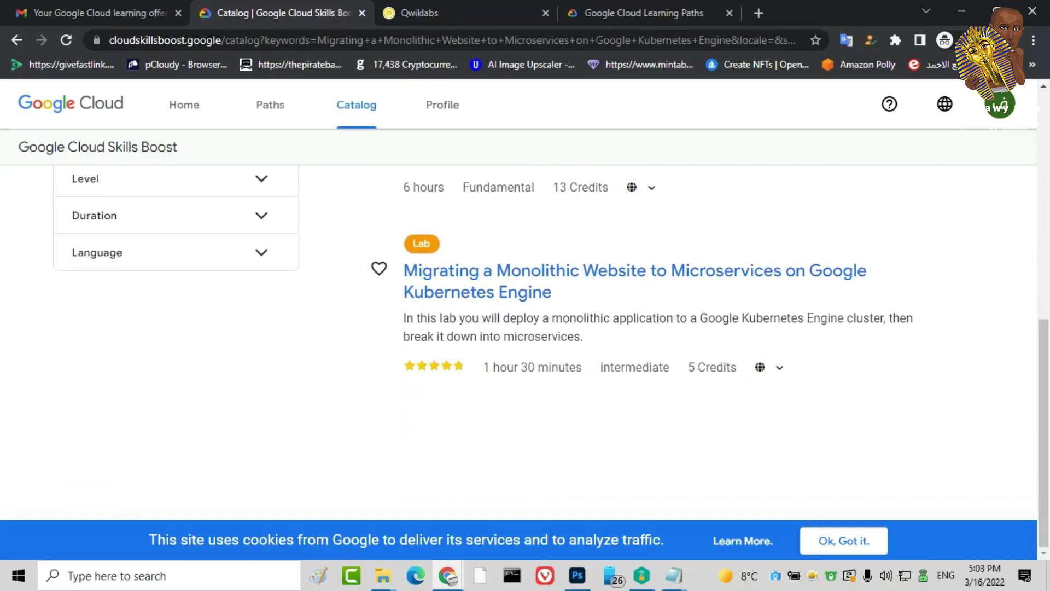
{"action": "left_click", "coordinate": [547, 274]}
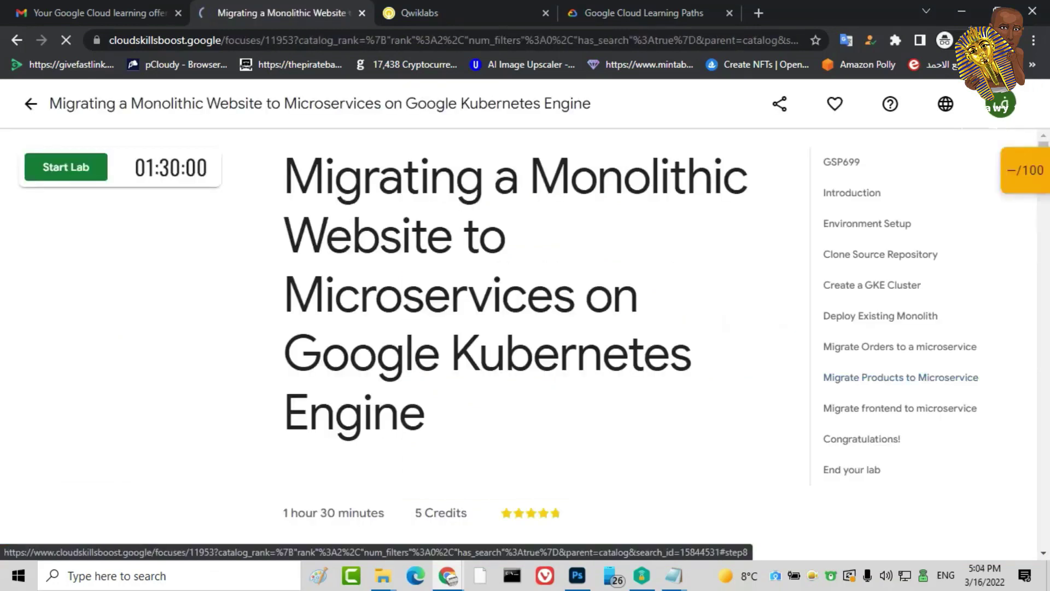
Start the Migrating a Monolithic Website lab on the existing subscription after passing the reCAPTCHA check
{"action": "left_click_drag", "start_coordinate": [134, 167], "coordinate": [207, 167]}
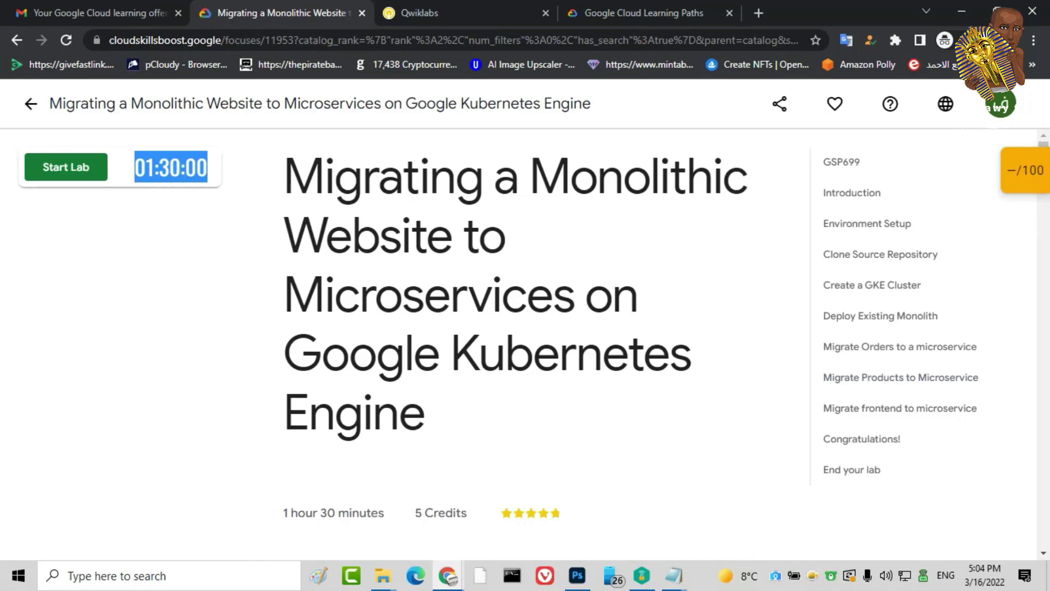
{"action": "left_click", "coordinate": [65, 166]}
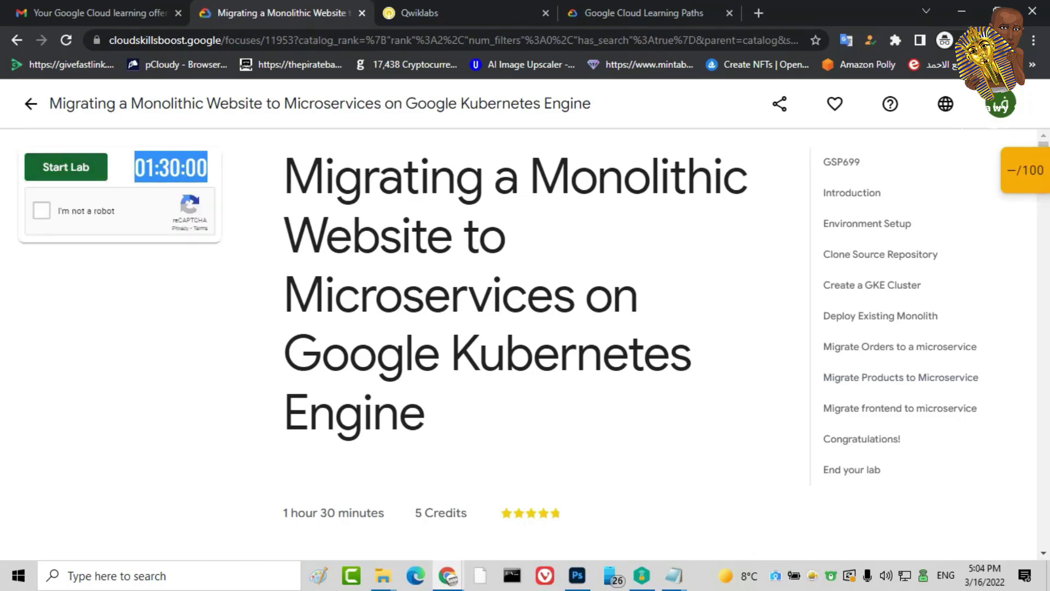
{"action": "left_click", "coordinate": [41, 210]}
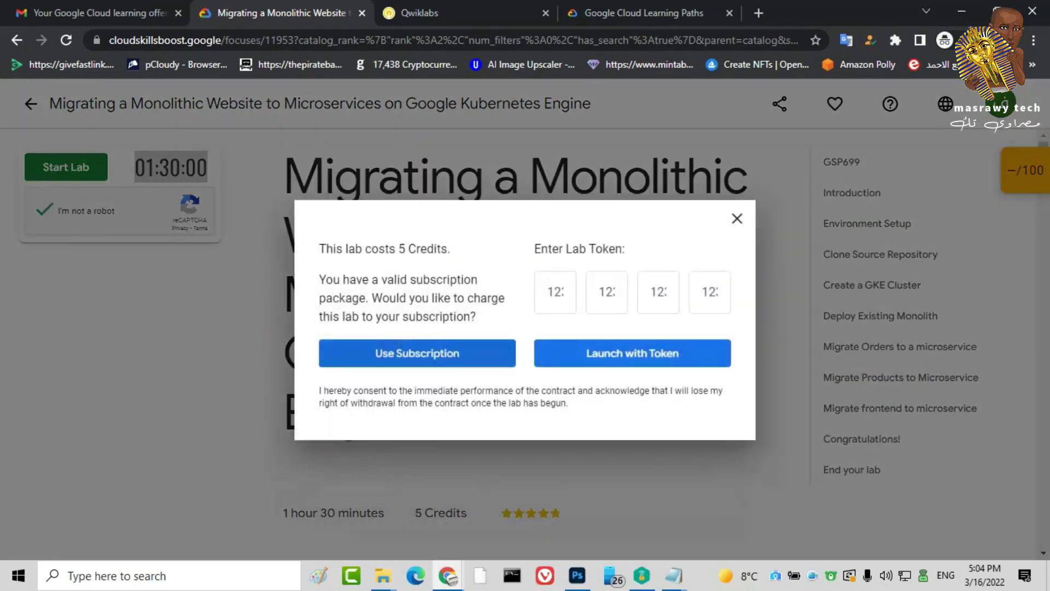
{"action": "key", "text": "Return"}
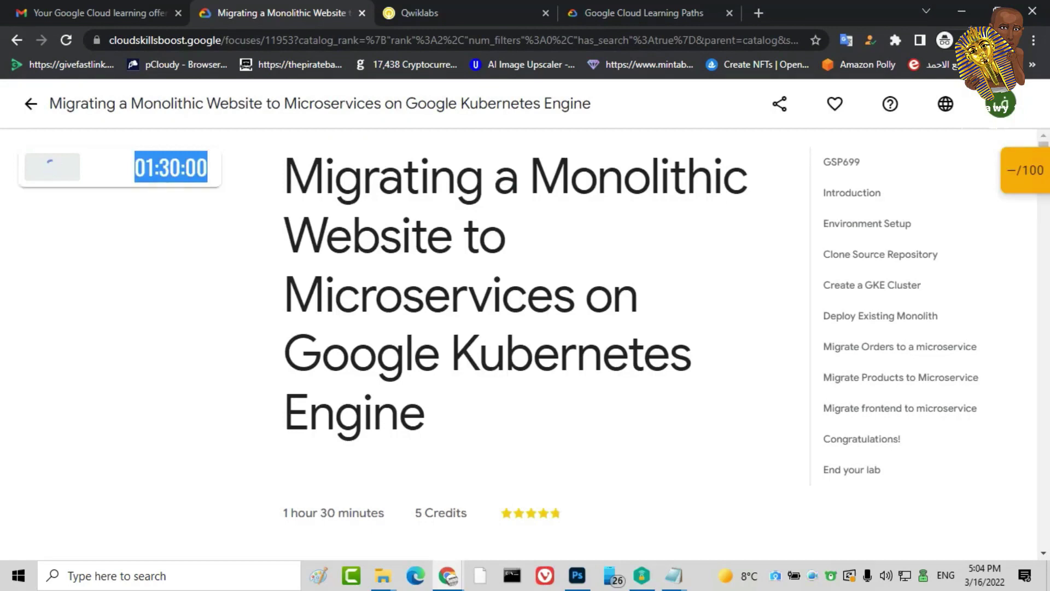
{"action": "scroll", "coordinate": [542, 339], "scroll_direction": "down", "scroll_amount": 3}
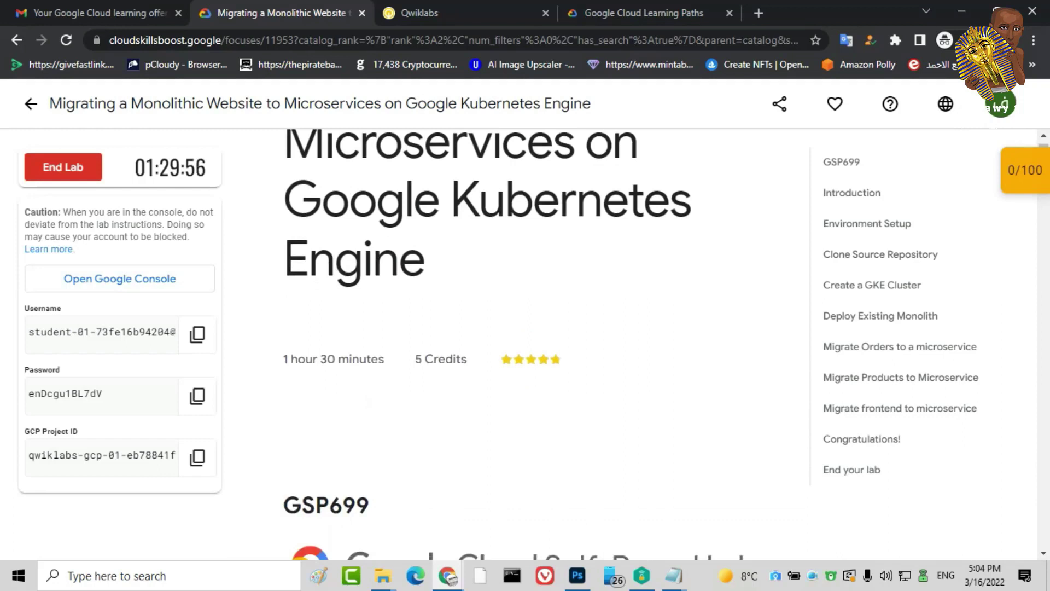
{"action": "key", "text": "ctrl+Tab"}
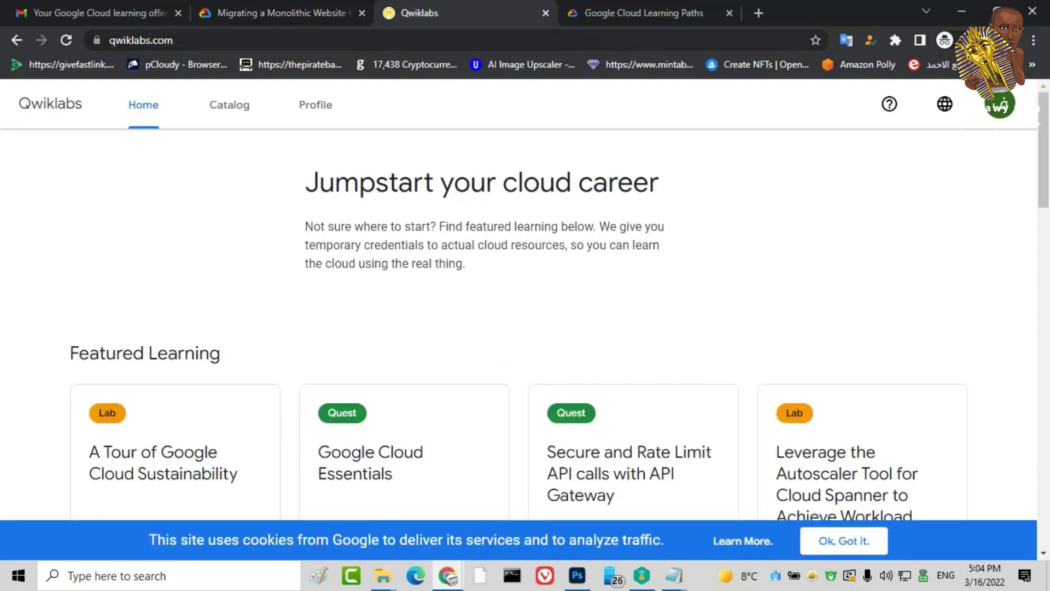
Go back to the Learning Paths tab and search the web for 'google cloud' from its address bar
{"action": "key", "text": "ctrl+Tab"}
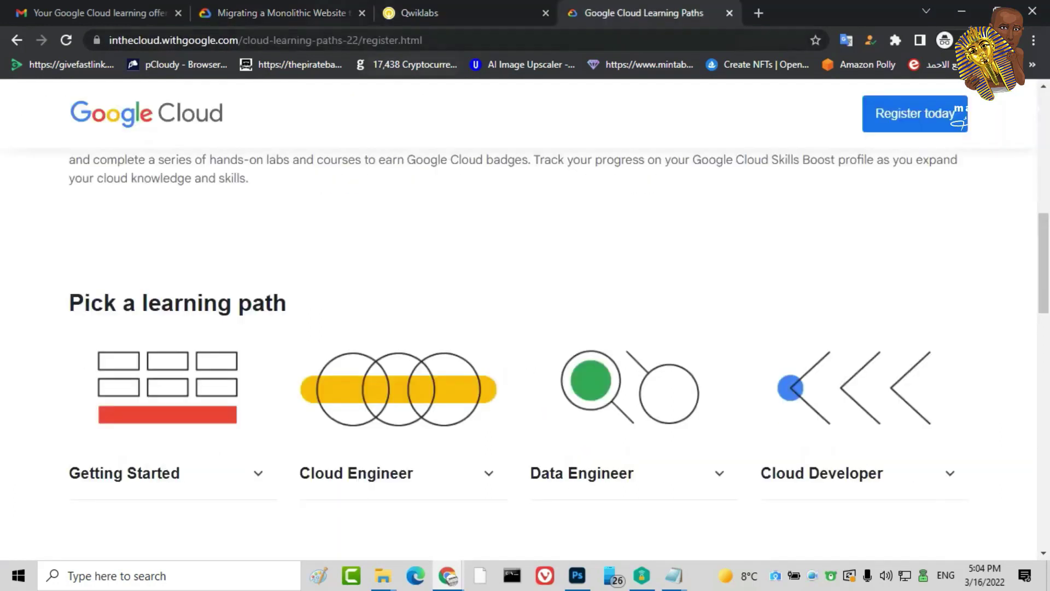
{"action": "key", "text": "ctrl+2"}
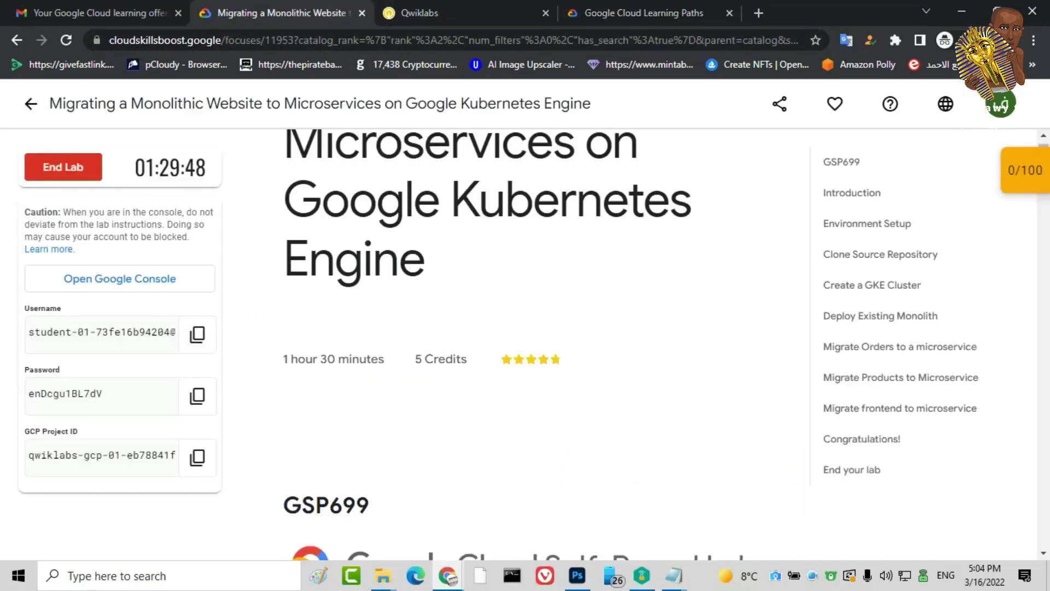
{"action": "key", "text": "ctrl+4"}
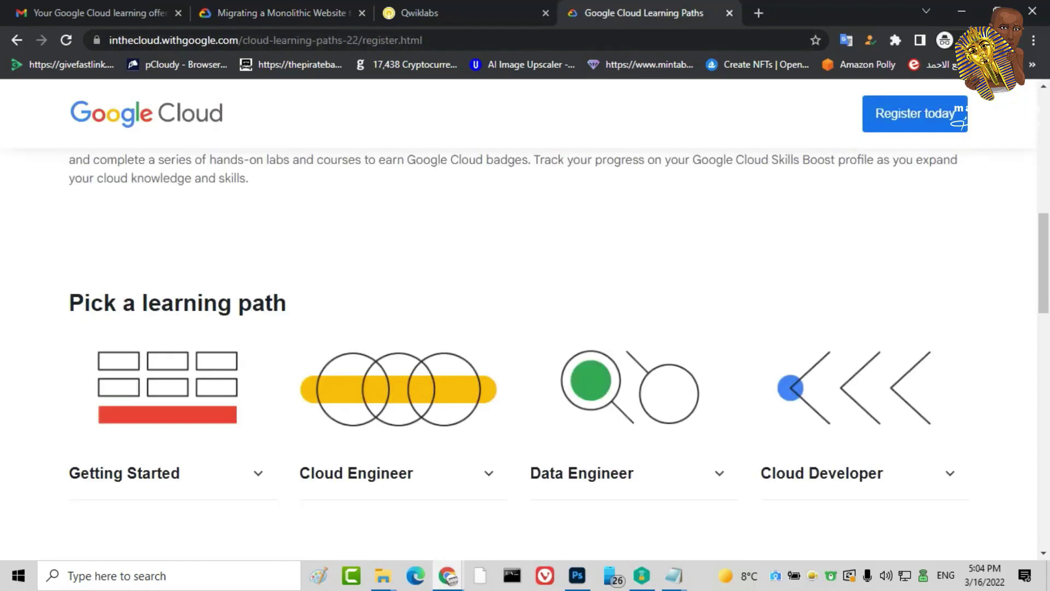
{"action": "double_click", "coordinate": [364, 40]}
{"action": "triple_click", "coordinate": [328, 39]}
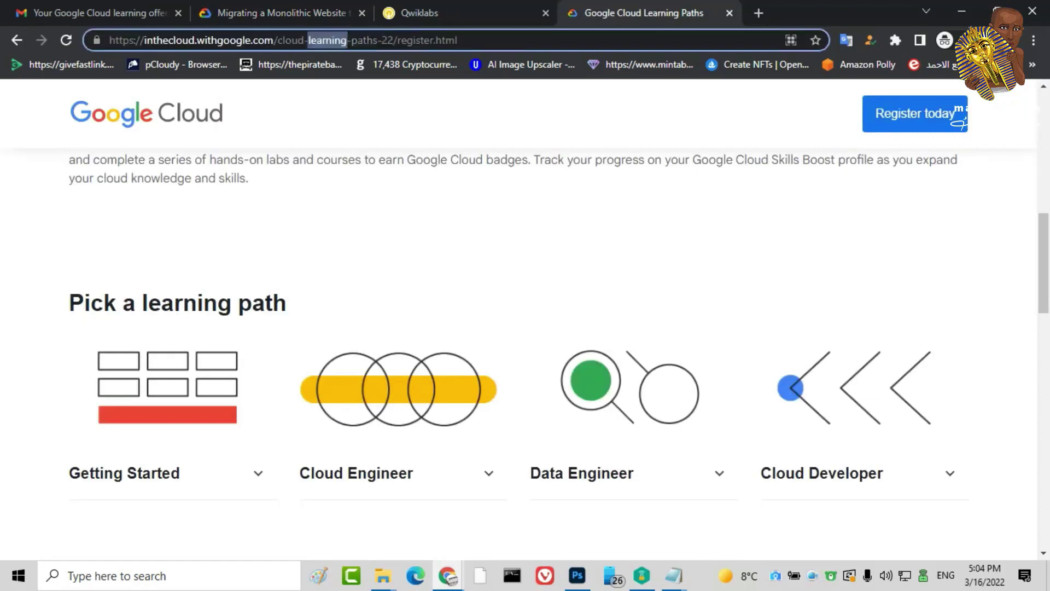
{"action": "type", "text": "g"}
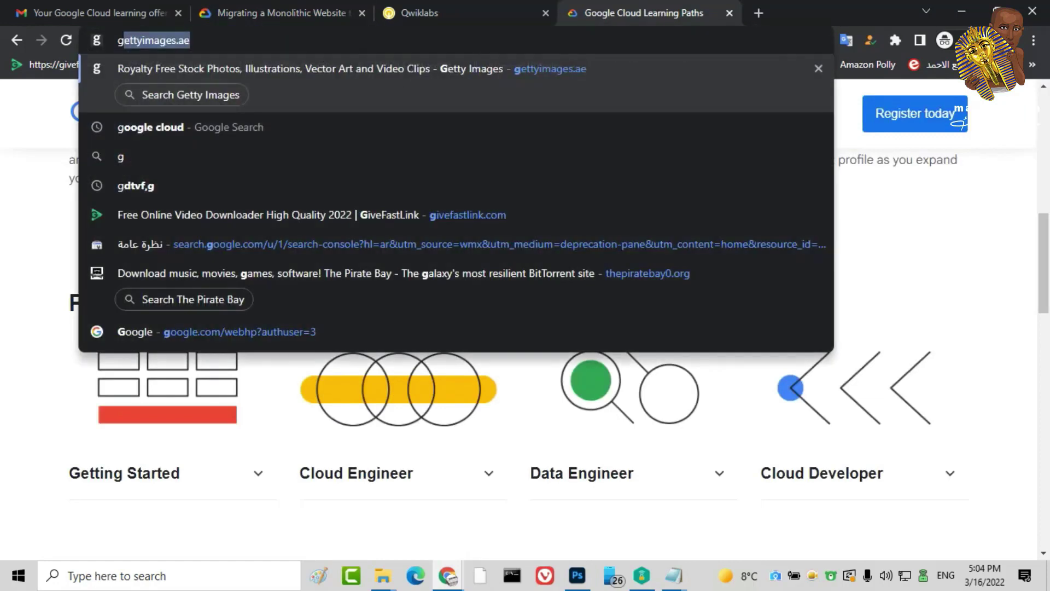
{"action": "type", "text": "oog"}
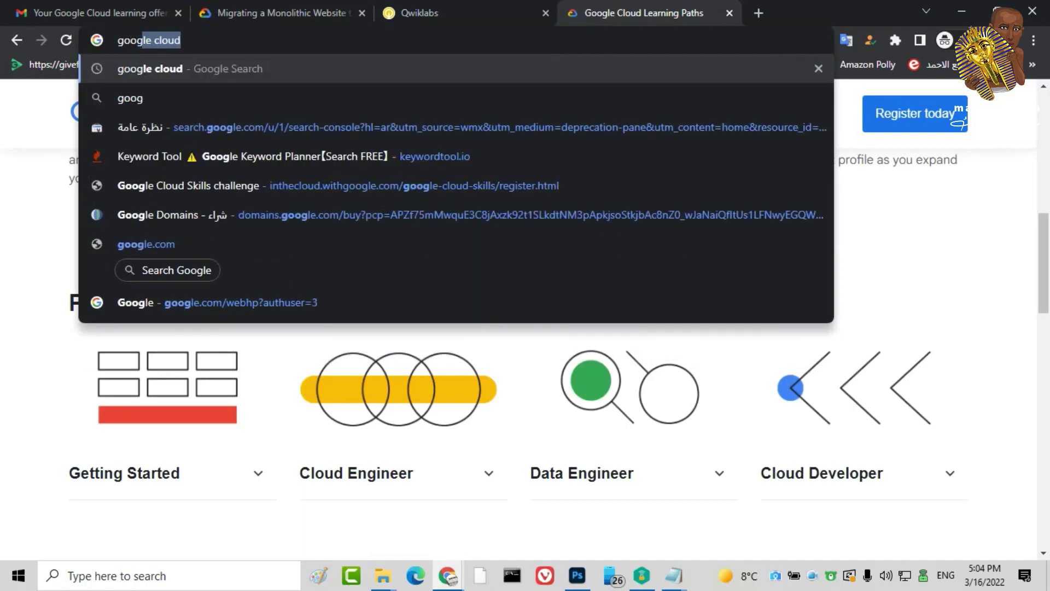
{"action": "key", "text": "Return"}
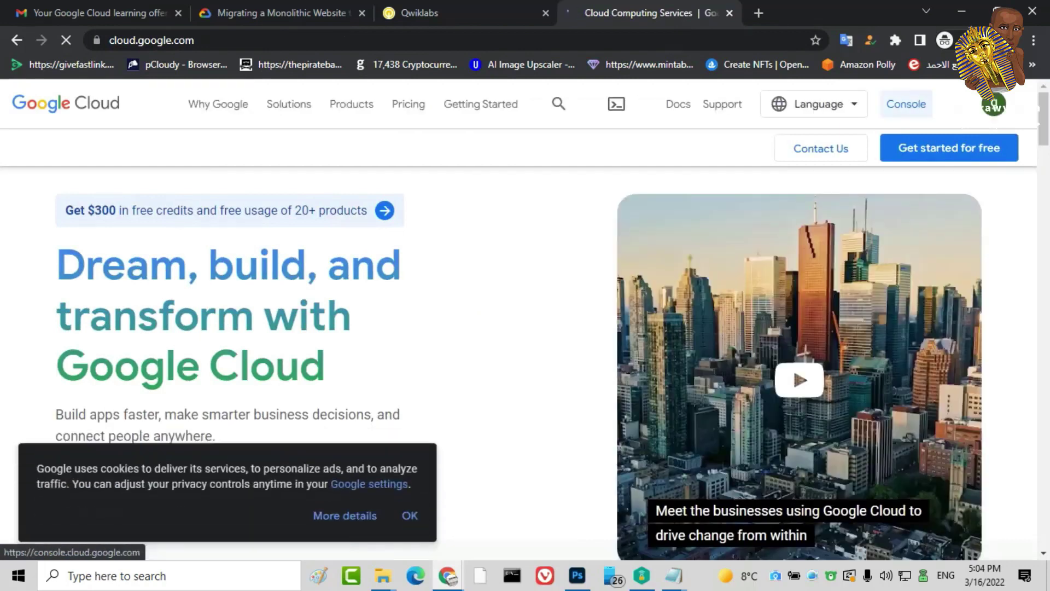
Add another Google account and enter the lab's temporary username copied from the lab page
{"action": "left_click", "coordinate": [994, 104]}
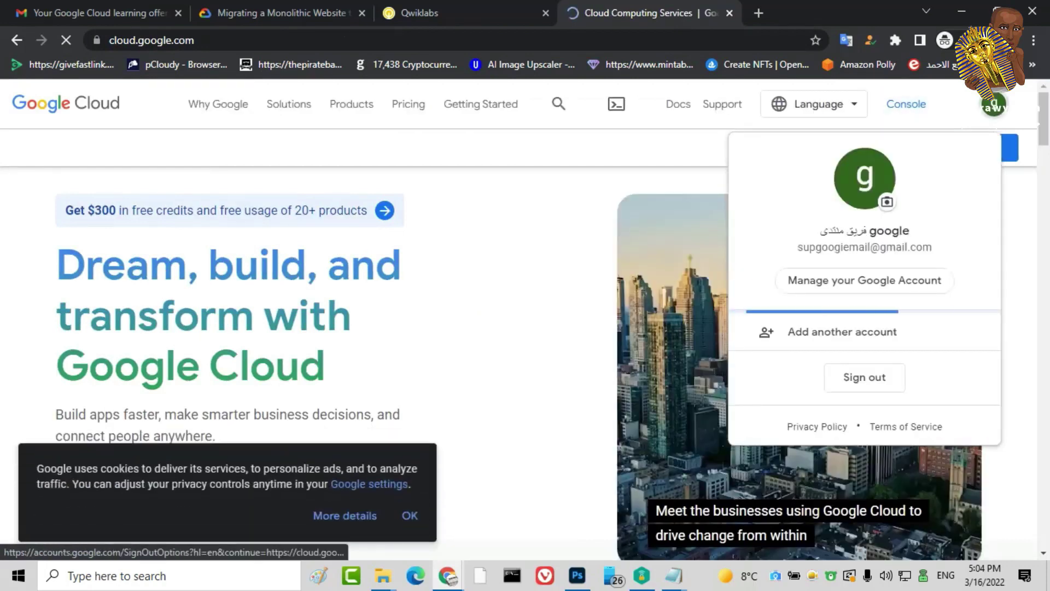
{"action": "left_click", "coordinate": [842, 332]}
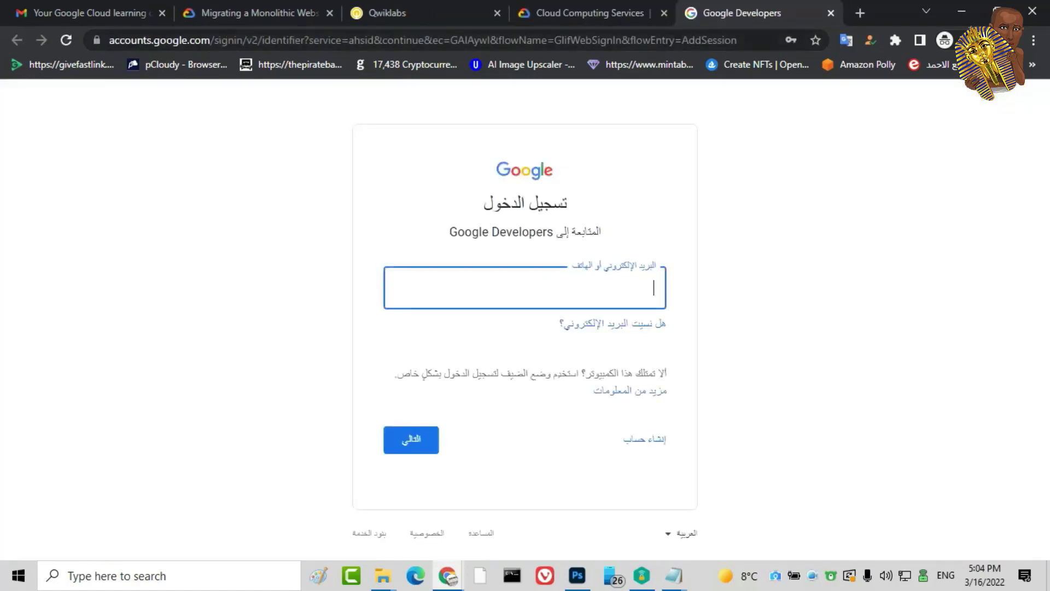
{"action": "left_click", "coordinate": [229, 13]}
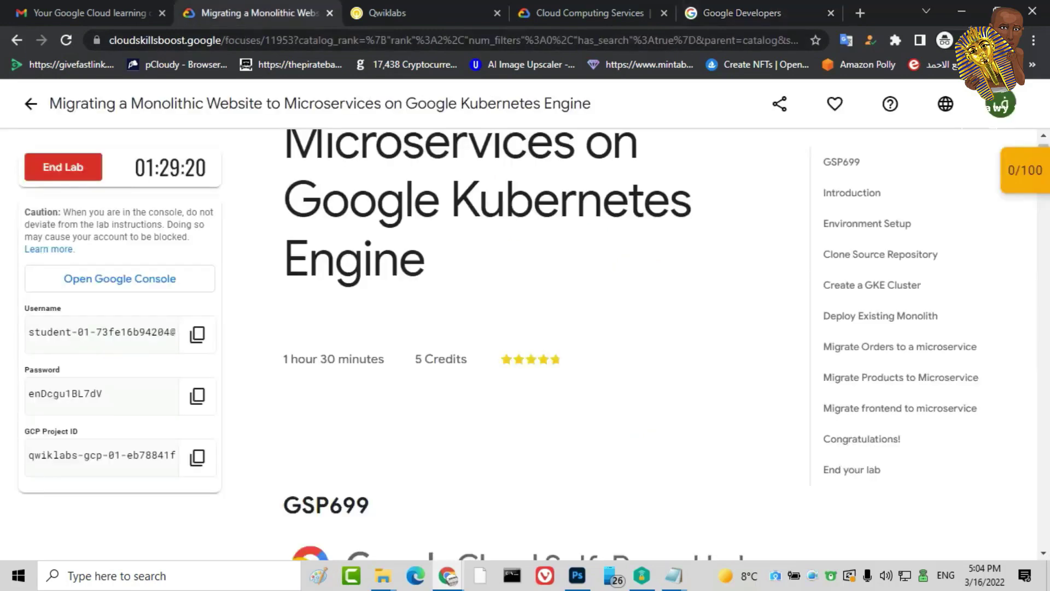
{"action": "left_click", "coordinate": [197, 334]}
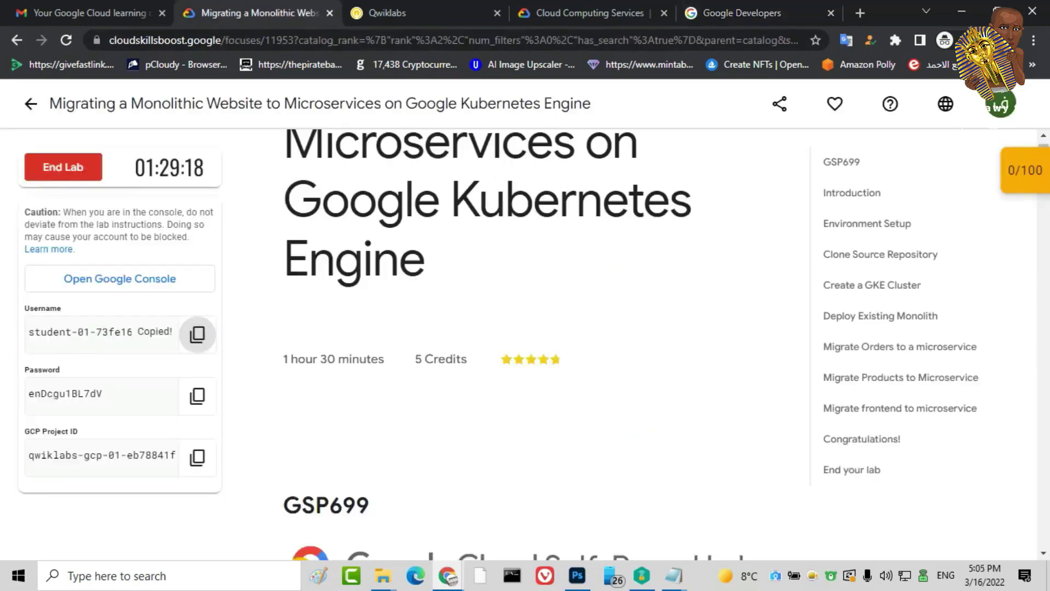
{"action": "left_click", "coordinate": [742, 12]}
{"action": "key", "text": "ctrl+v"}
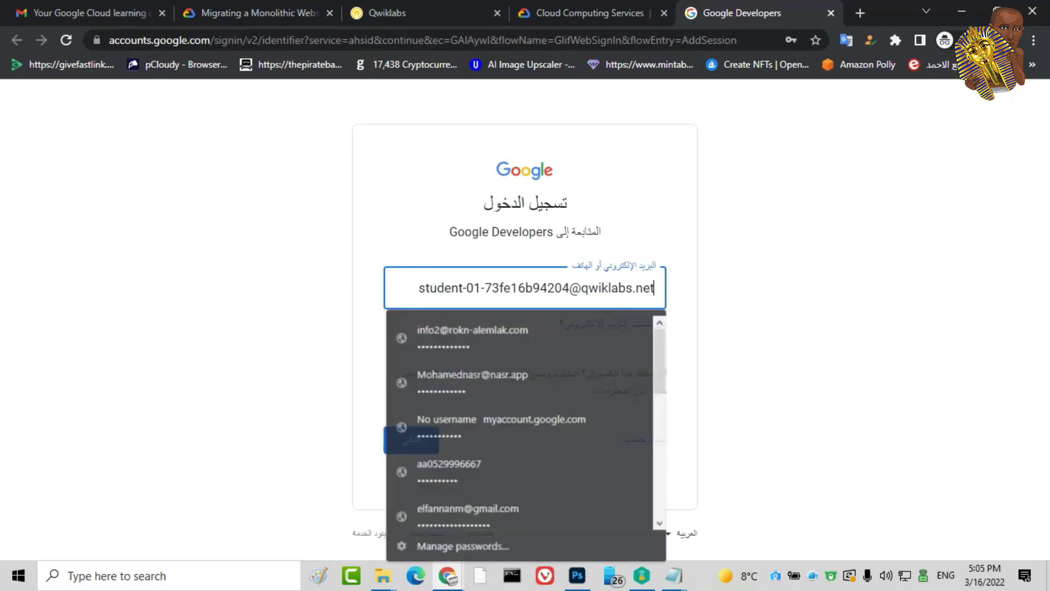
{"action": "key", "text": "Return"}
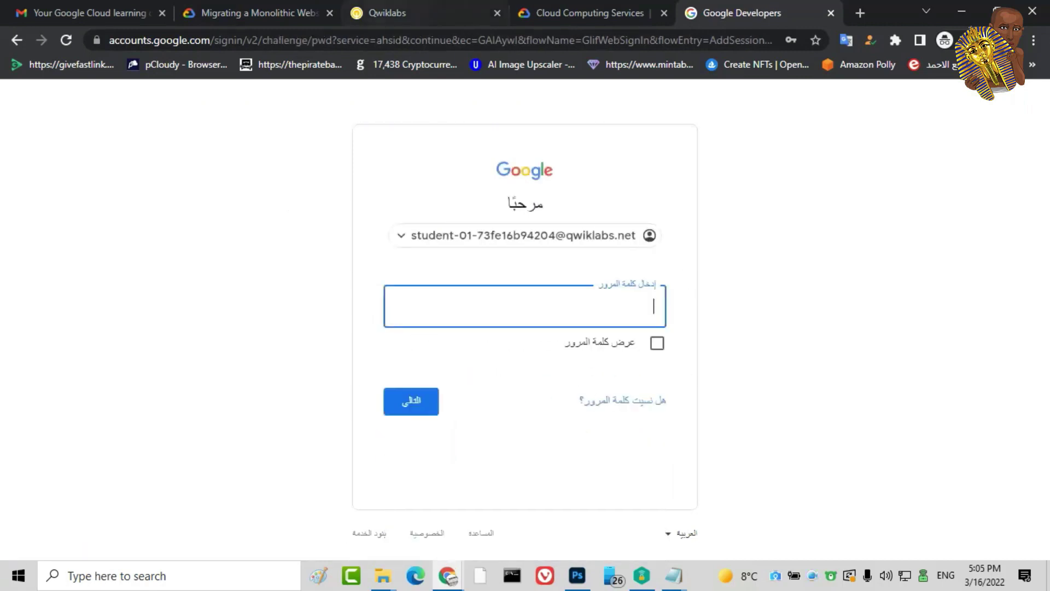
Paste the lab's temporary password to finish signing in, then accept the welcome terms
{"action": "left_click", "coordinate": [415, 13]}
{"action": "left_click", "coordinate": [257, 13]}
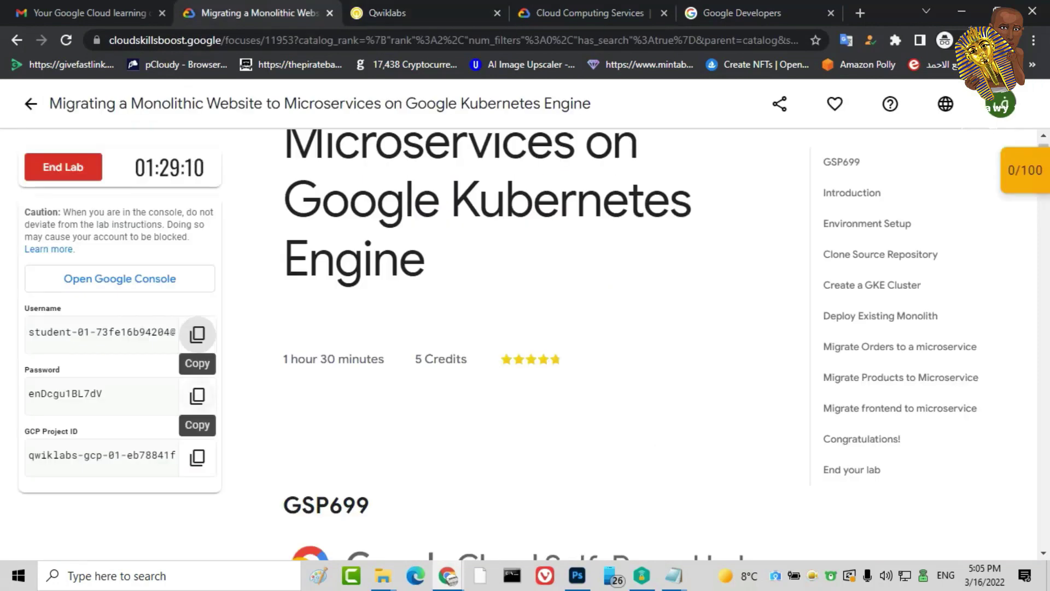
{"action": "left_click", "coordinate": [197, 395]}
{"action": "left_click", "coordinate": [733, 12]}
{"action": "key", "text": "ctrl+v"}
{"action": "key", "text": "Return"}
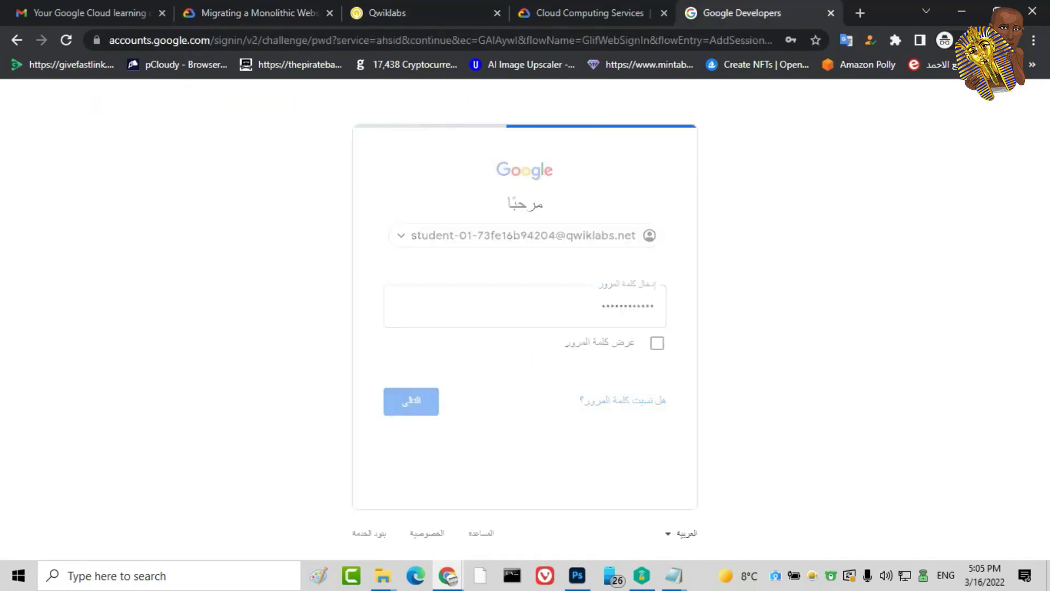
{"action": "key", "text": "Return"}
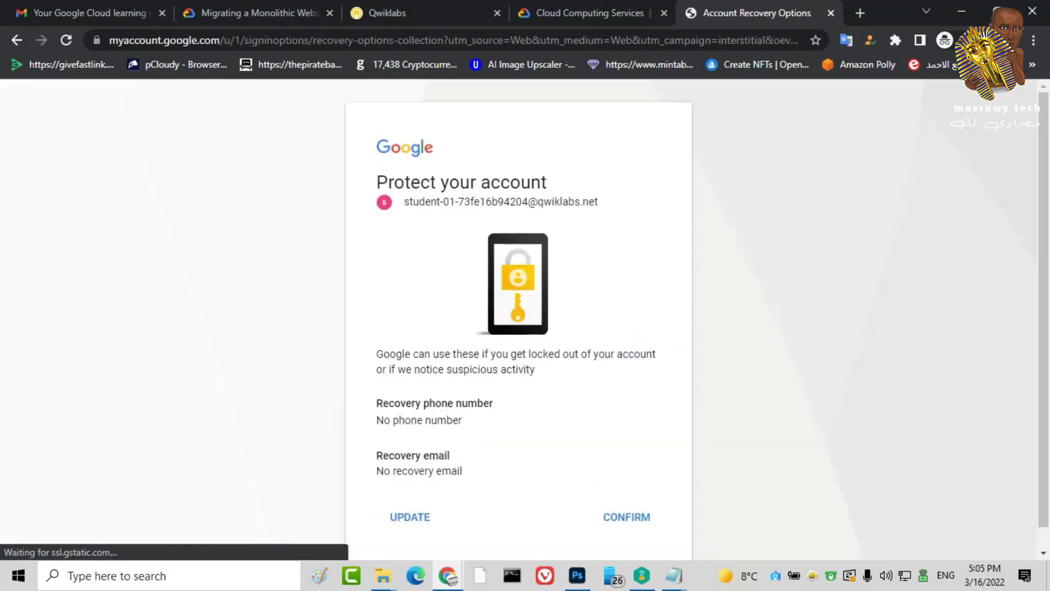
Confirm the empty recovery options, then search 'google cloud' from the address bar
{"action": "key", "text": "Return"}
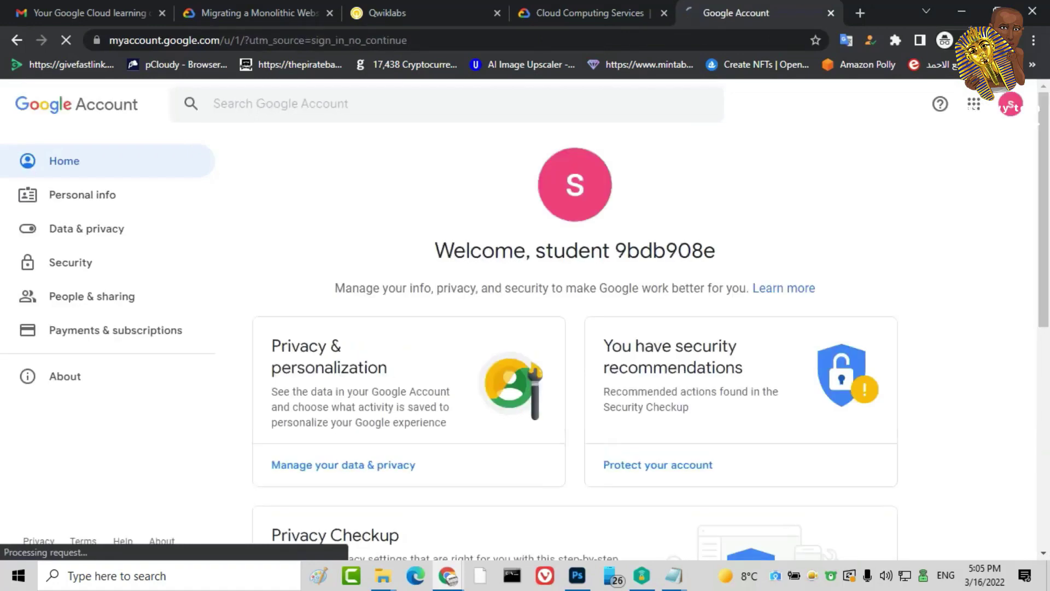
{"action": "left_click", "coordinate": [974, 103]}
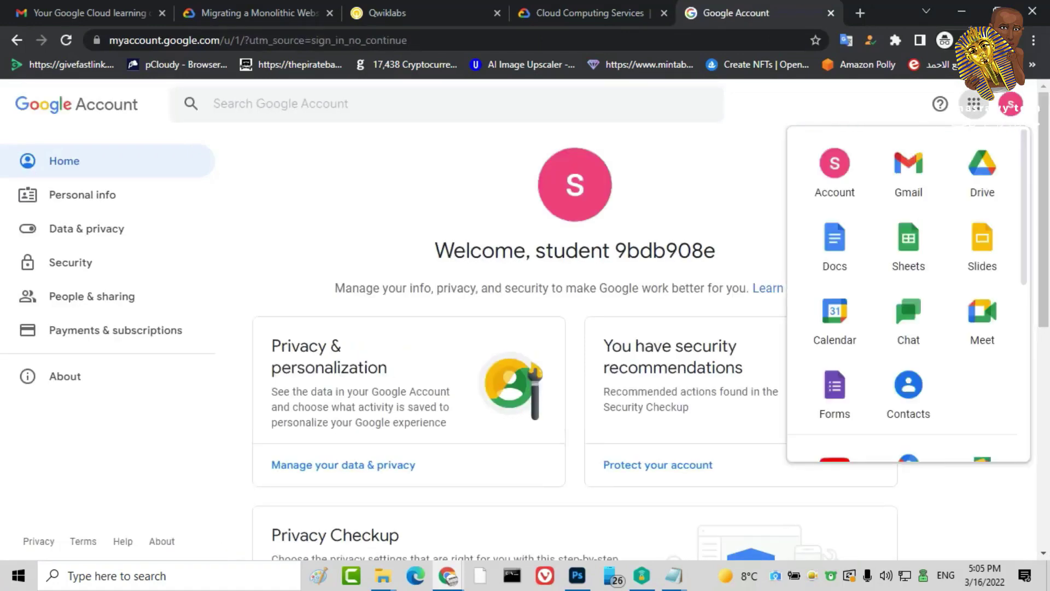
{"action": "key", "text": "Escape"}
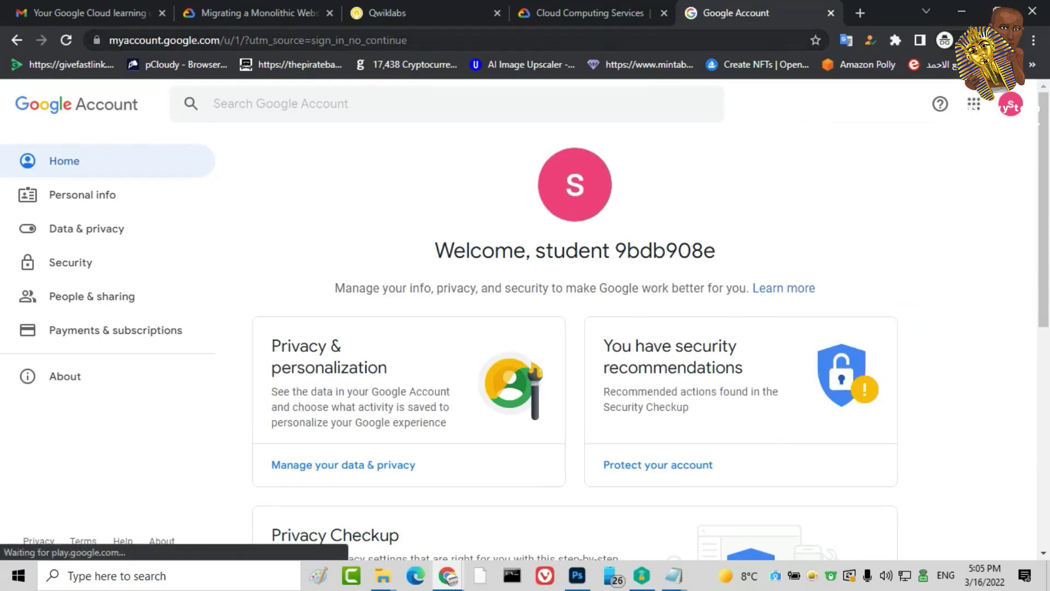
{"action": "key", "text": "ctrl+l"}
{"action": "type", "text": "g"}
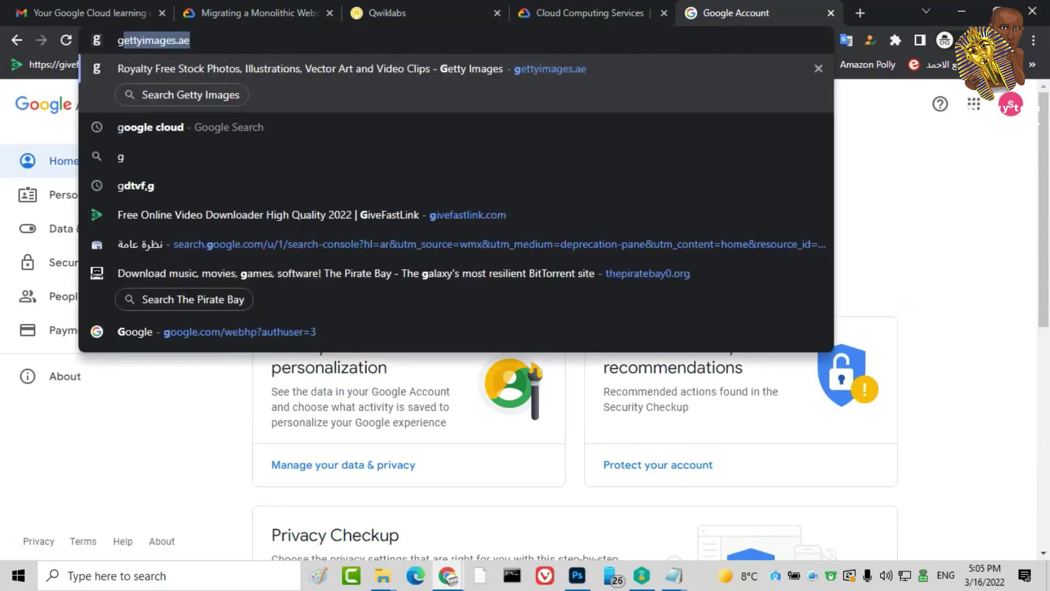
{"action": "type", "text": "oo"}
{"action": "key", "text": "Return"}
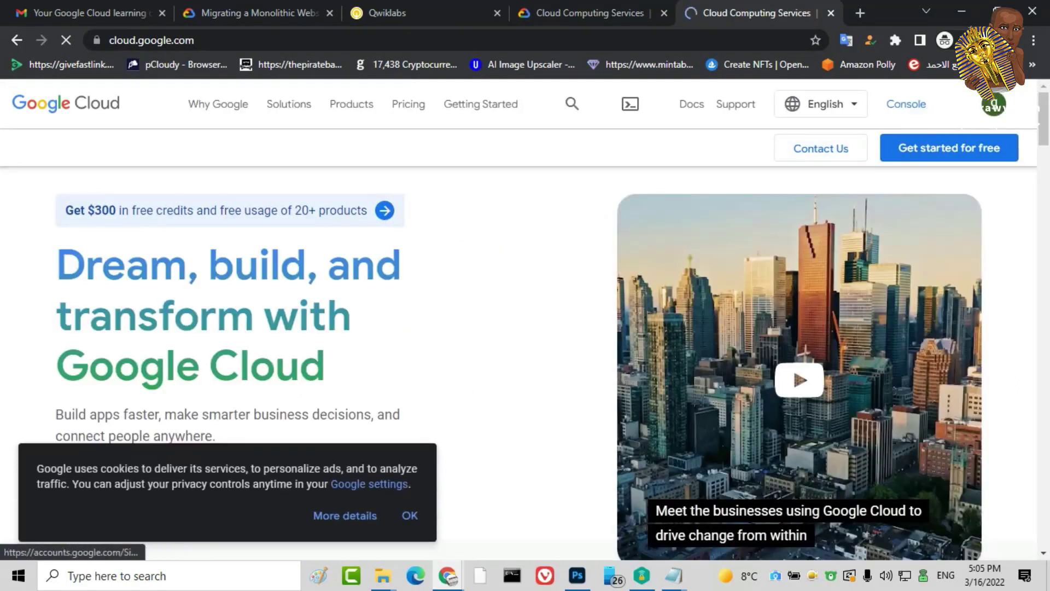
Switch to the lab student account on cloud.google.com and agree to the Google Cloud terms of service
{"action": "left_click", "coordinate": [994, 103]}
{"action": "left_click", "coordinate": [837, 336]}
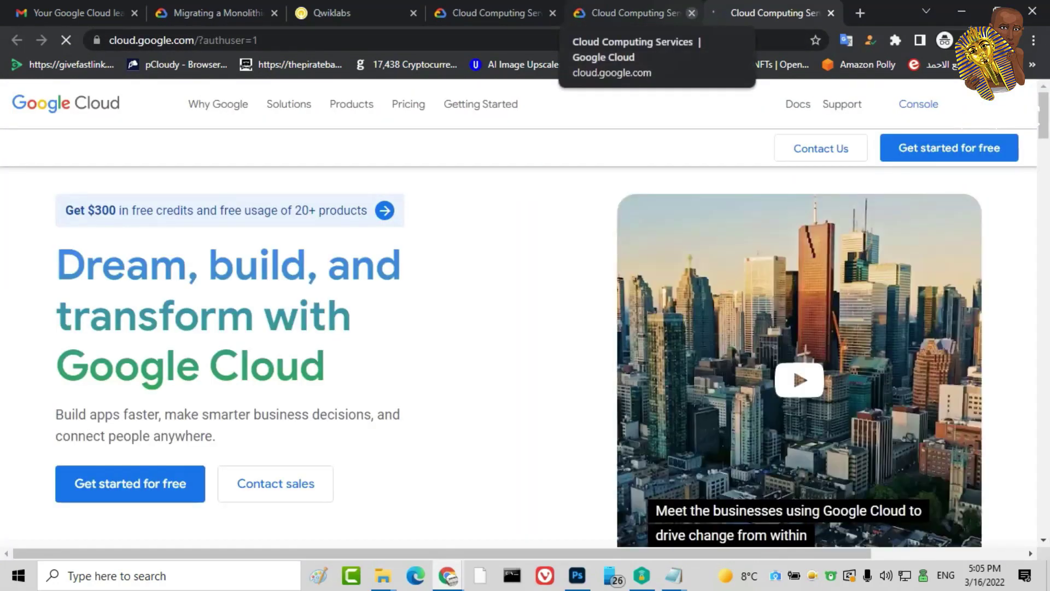
{"action": "left_click", "coordinate": [692, 13]}
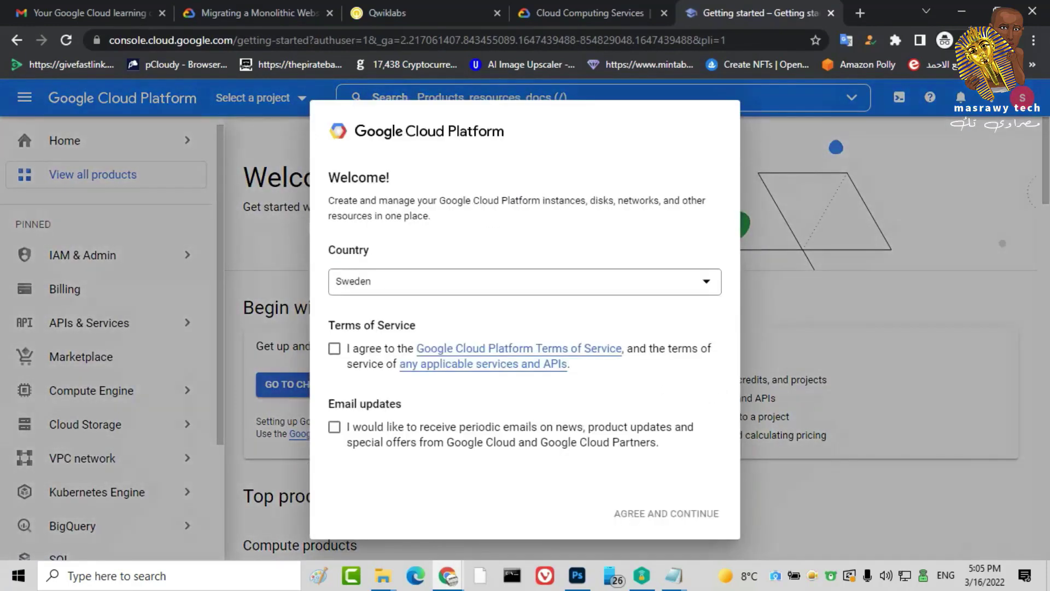
{"action": "left_click", "coordinate": [335, 348]}
{"action": "left_click", "coordinate": [666, 513]}
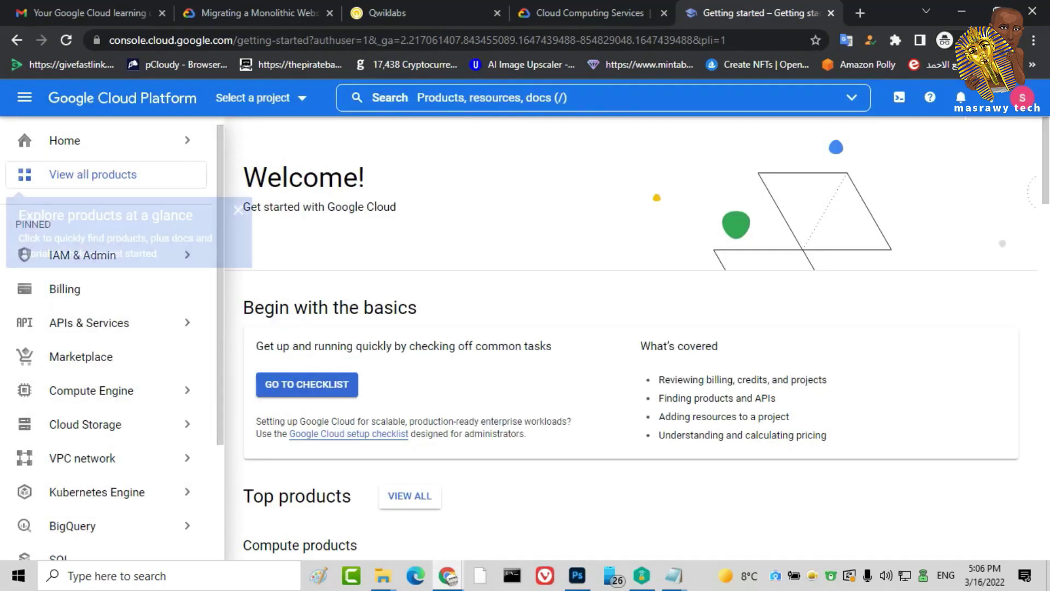
{"action": "mouse_move", "coordinate": [142, 390]}
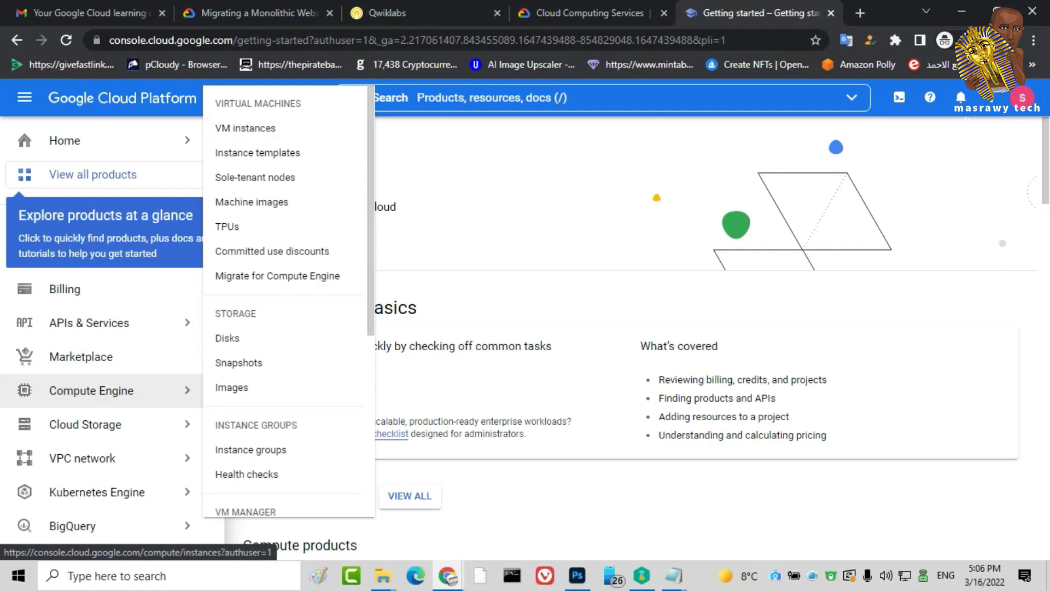
Search 'vm' to reach VM instances and select the qwiklabs-gcp lab project
{"action": "type", "text": "/"}
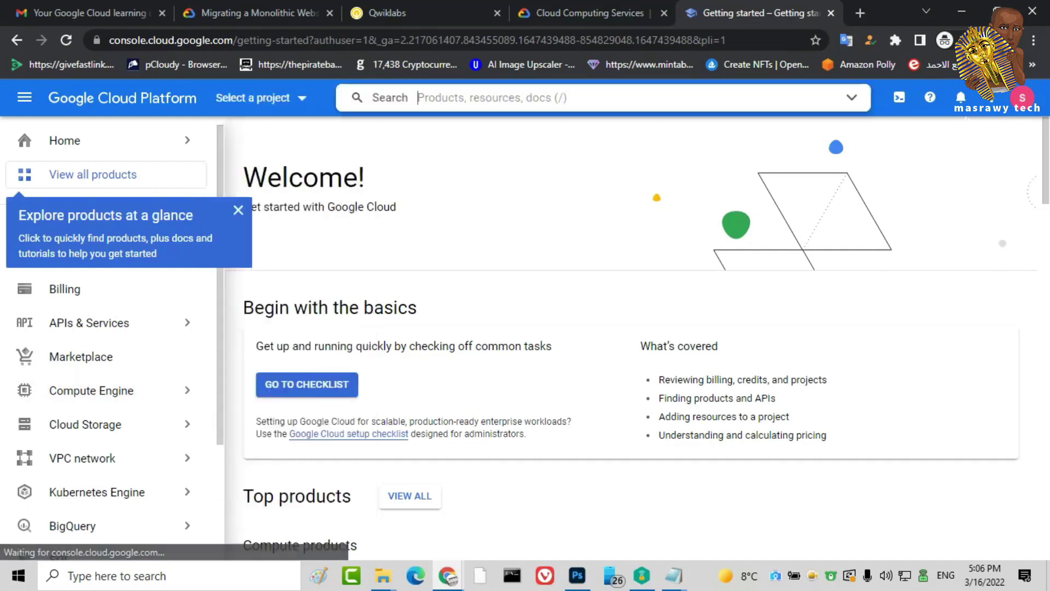
{"action": "type", "text": "vm"}
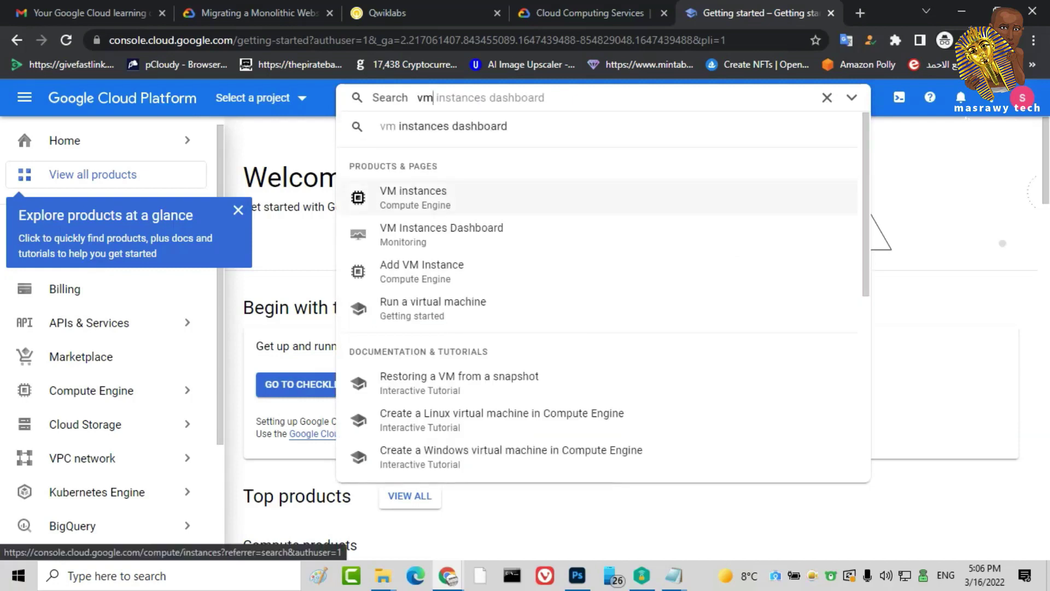
{"action": "key", "text": "Return"}
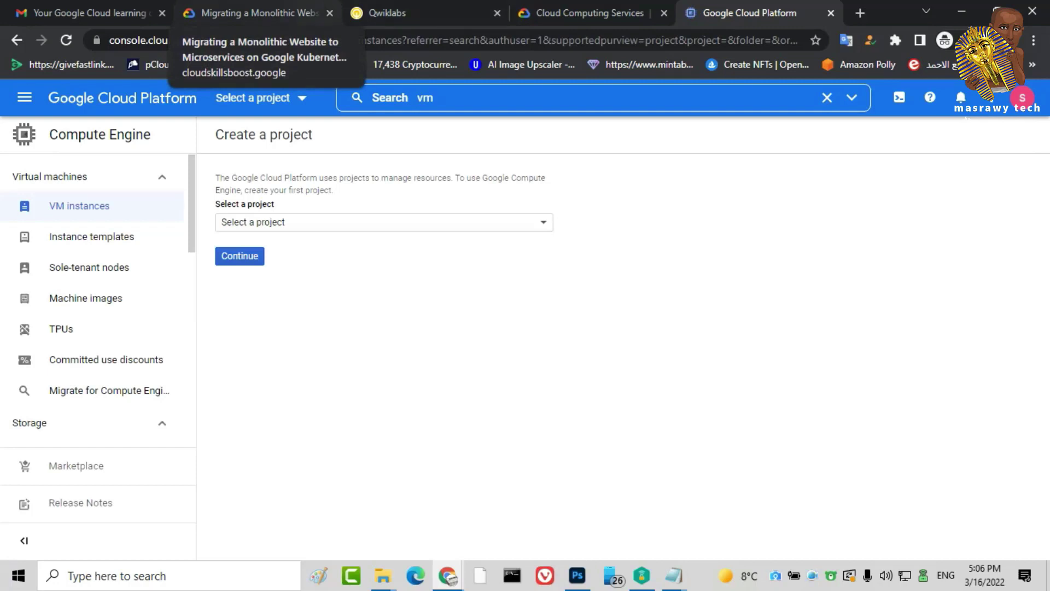
{"action": "left_click", "coordinate": [383, 222]}
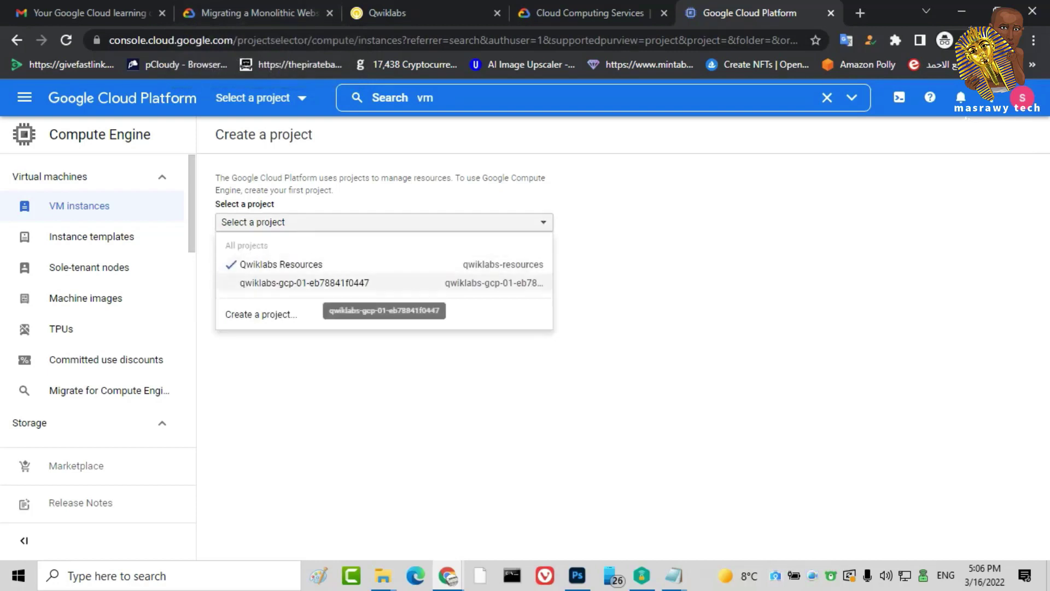
{"action": "left_click", "coordinate": [305, 282]}
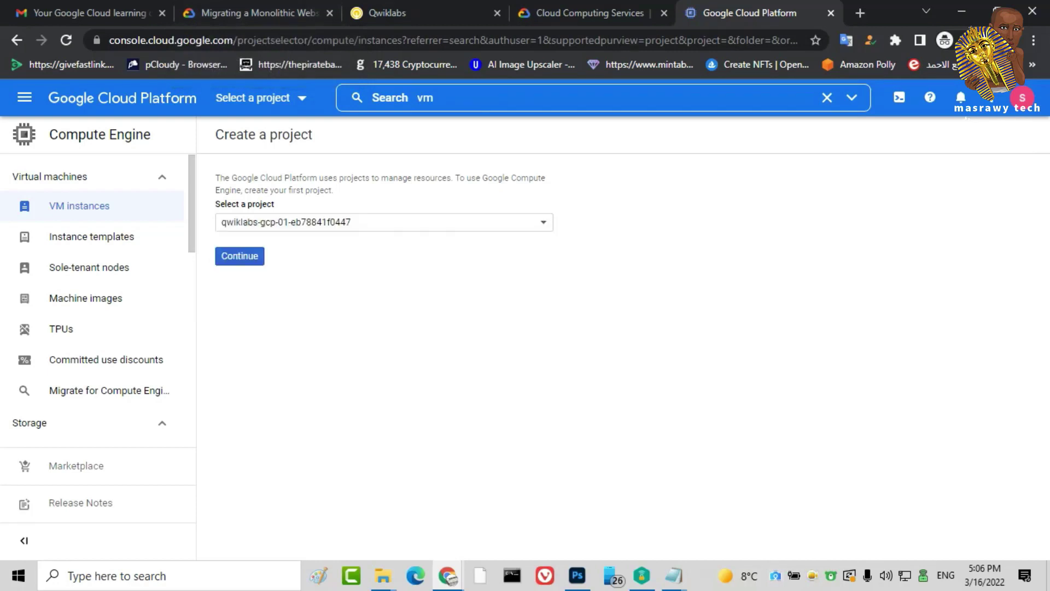
{"action": "left_click", "coordinate": [240, 256]}
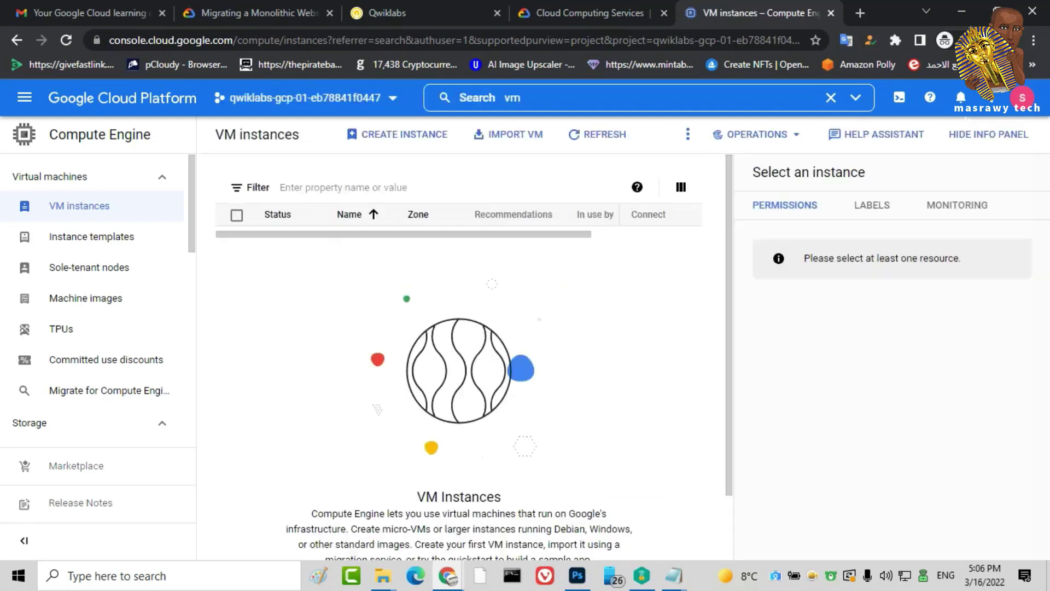
Begin a new VM instance named nasr2030, keeping region us-central1 (Iowa)
{"action": "left_click", "coordinate": [676, 515]}
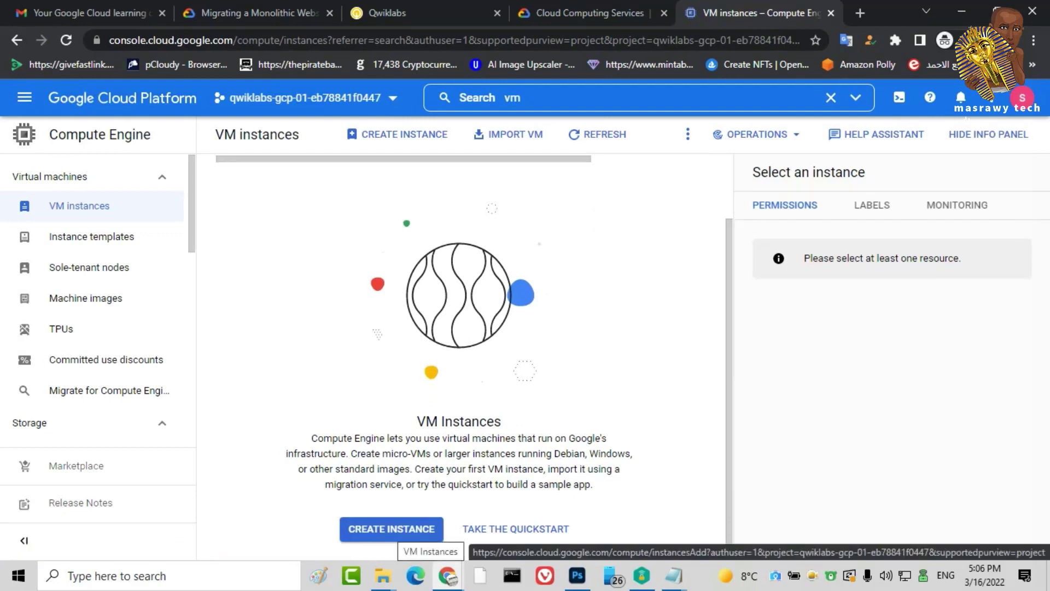
{"action": "left_click", "coordinate": [392, 528]}
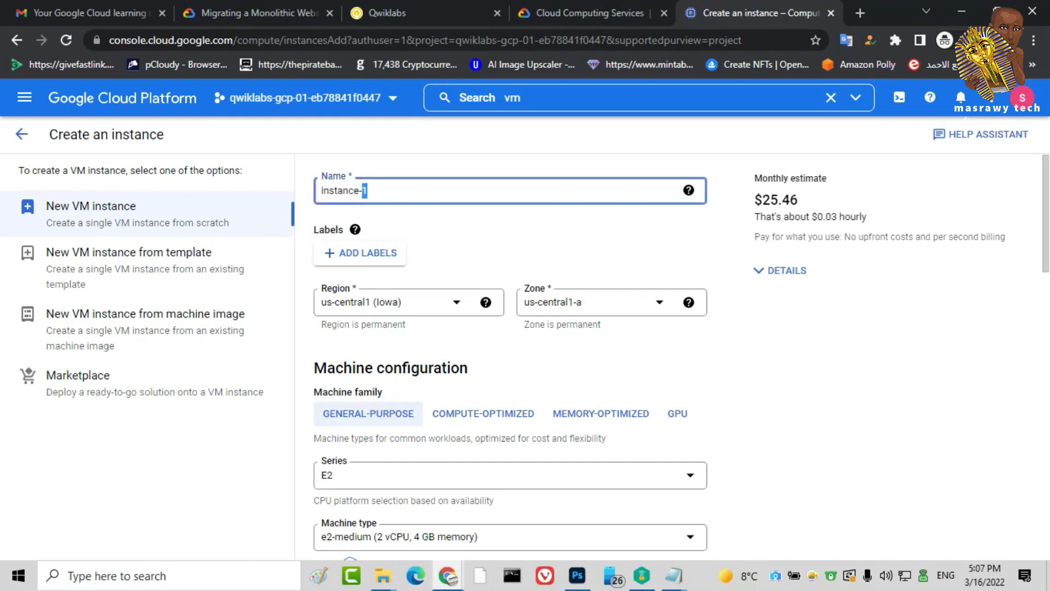
{"action": "type", "text": "nasr2030"}
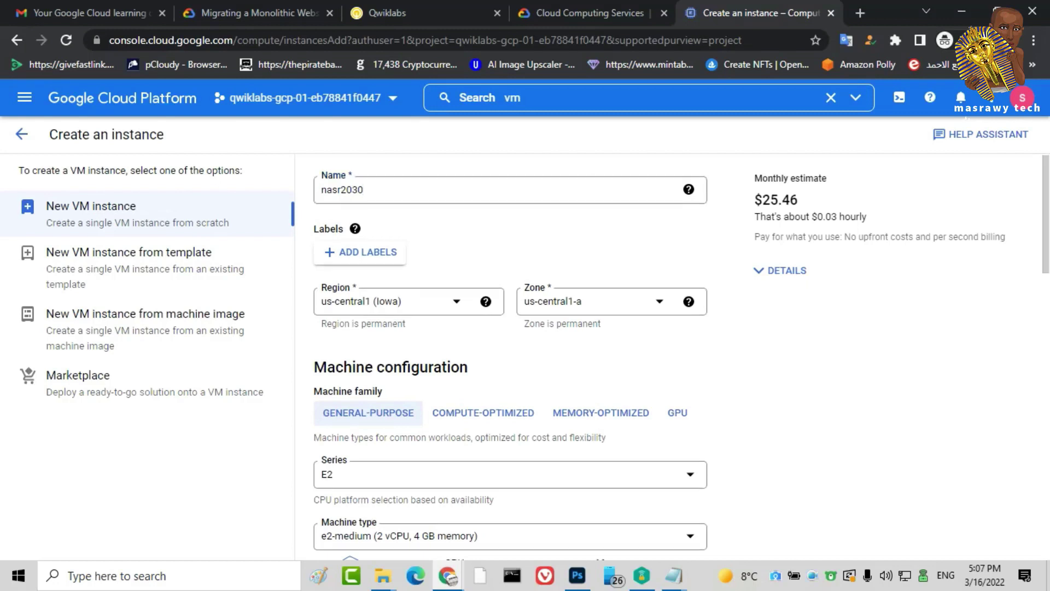
{"action": "scroll", "coordinate": [602, 311], "scroll_direction": "down", "scroll_amount": 2}
{"action": "left_click", "coordinate": [408, 199]}
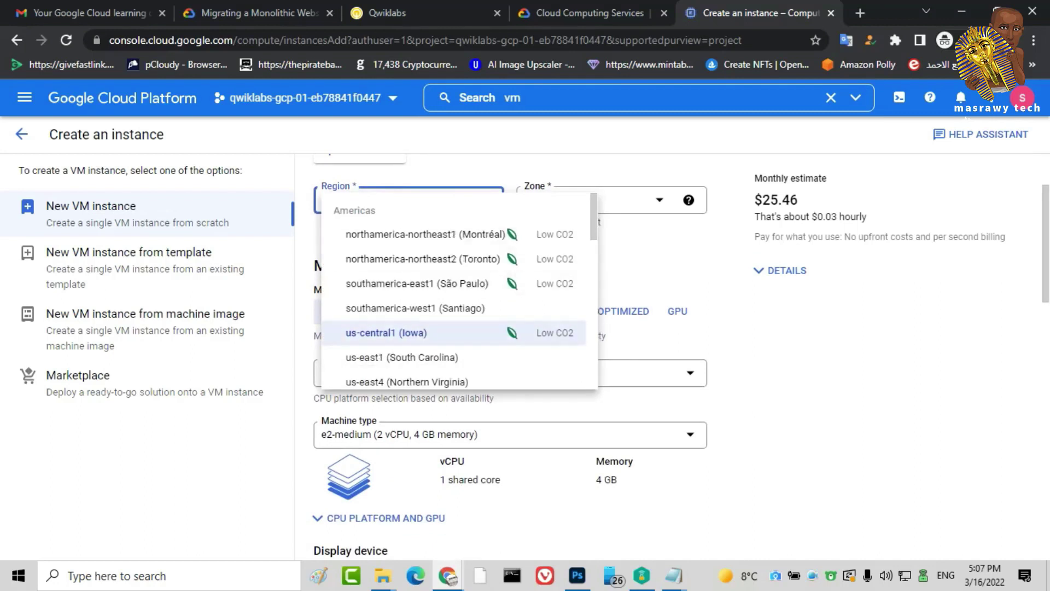
{"action": "key", "text": "Return"}
{"action": "scroll", "coordinate": [601, 208], "scroll_direction": "down", "scroll_amount": 4}
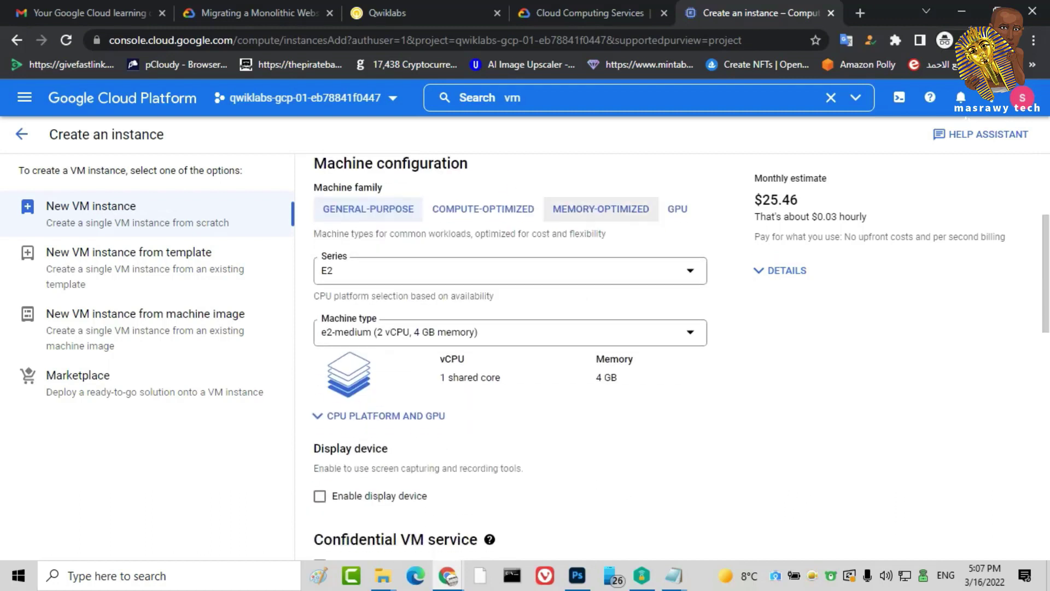
{"action": "scroll", "coordinate": [510, 356], "scroll_direction": "up", "scroll_amount": 1}
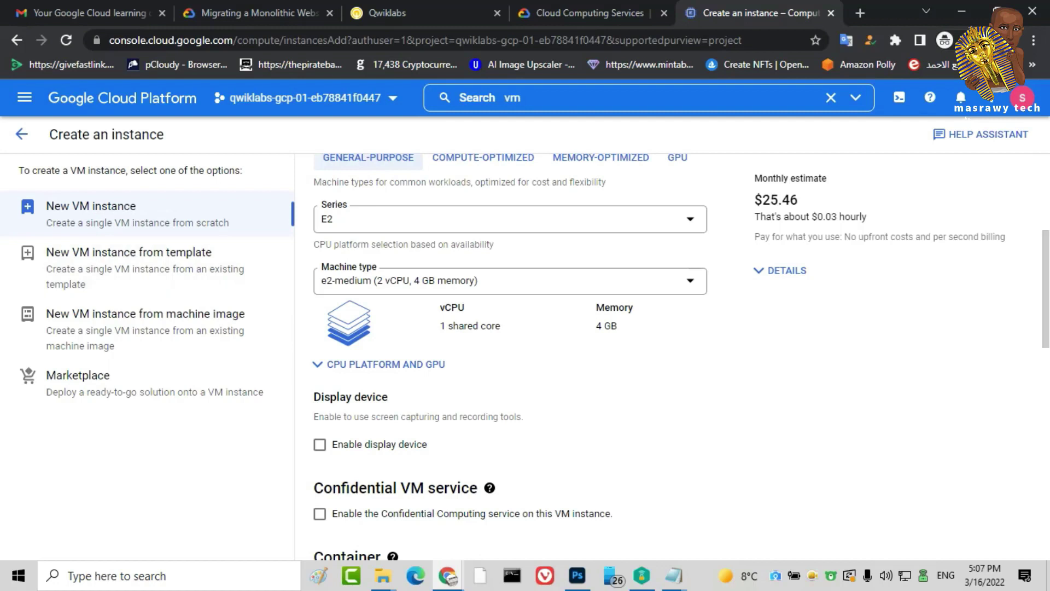
Choose machine type e2-standard-4 (4 vCPU, 16 GB) and highlight the $98.84 monthly estimate
{"action": "left_click", "coordinate": [509, 280]}
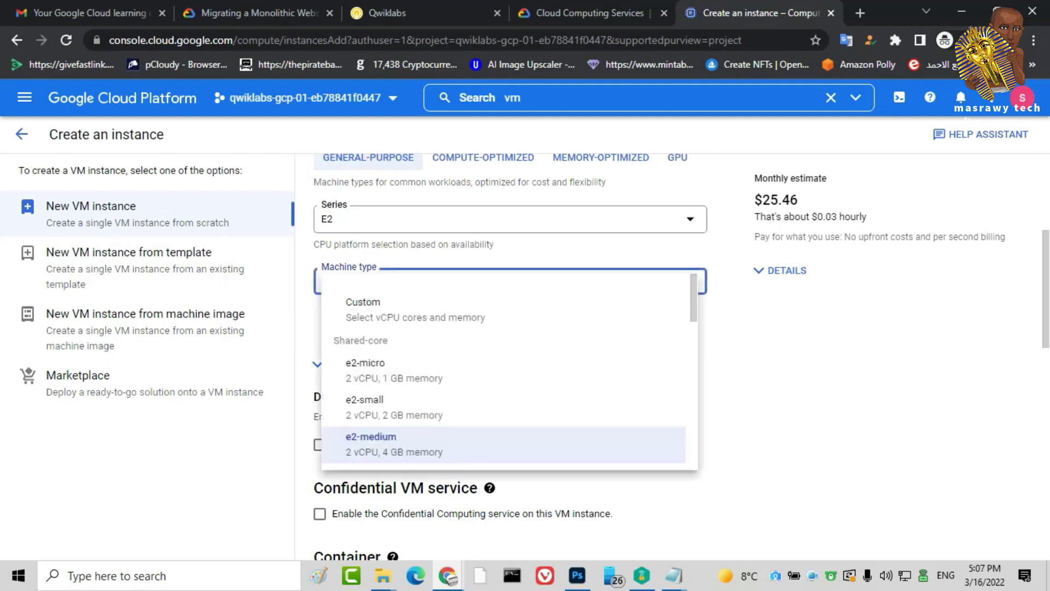
{"action": "scroll", "coordinate": [509, 372], "scroll_direction": "down", "scroll_amount": 5}
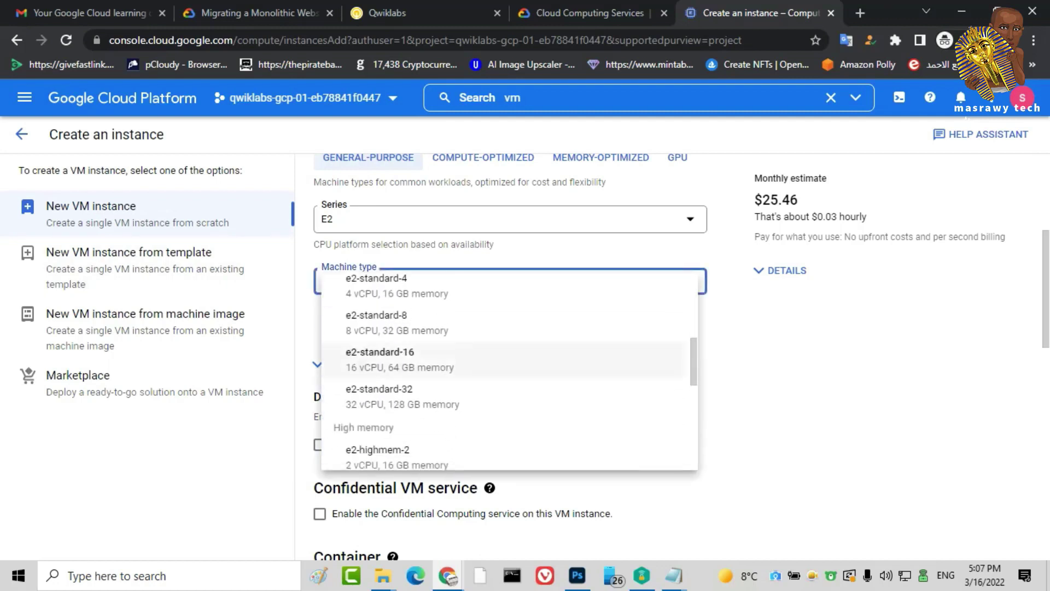
{"action": "scroll", "coordinate": [509, 356], "scroll_direction": "up", "scroll_amount": 2}
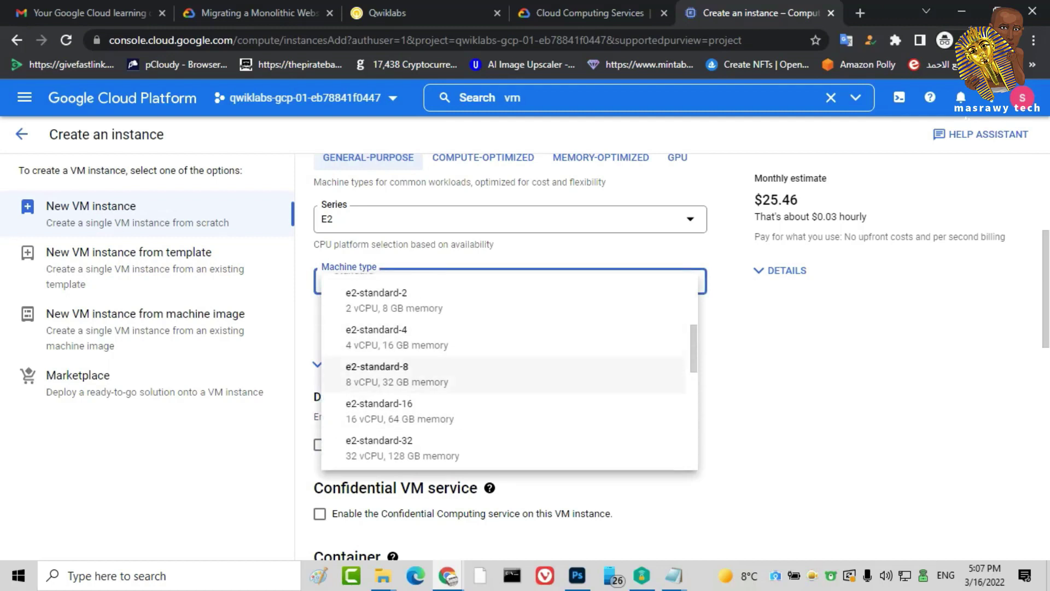
{"action": "left_click", "coordinate": [397, 336]}
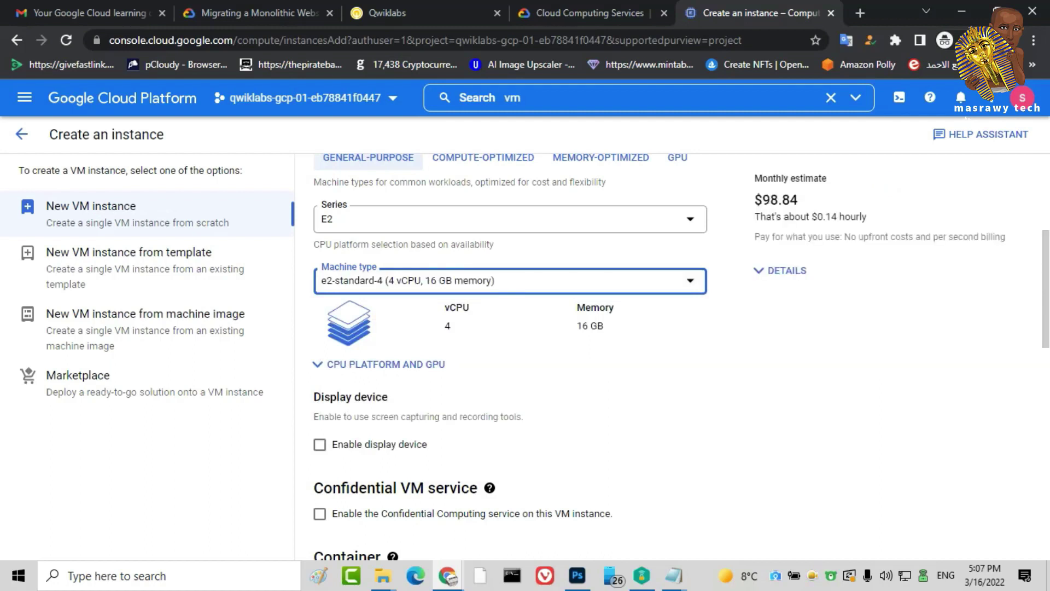
{"action": "left_click_drag", "start_coordinate": [1006, 236], "coordinate": [793, 200]}
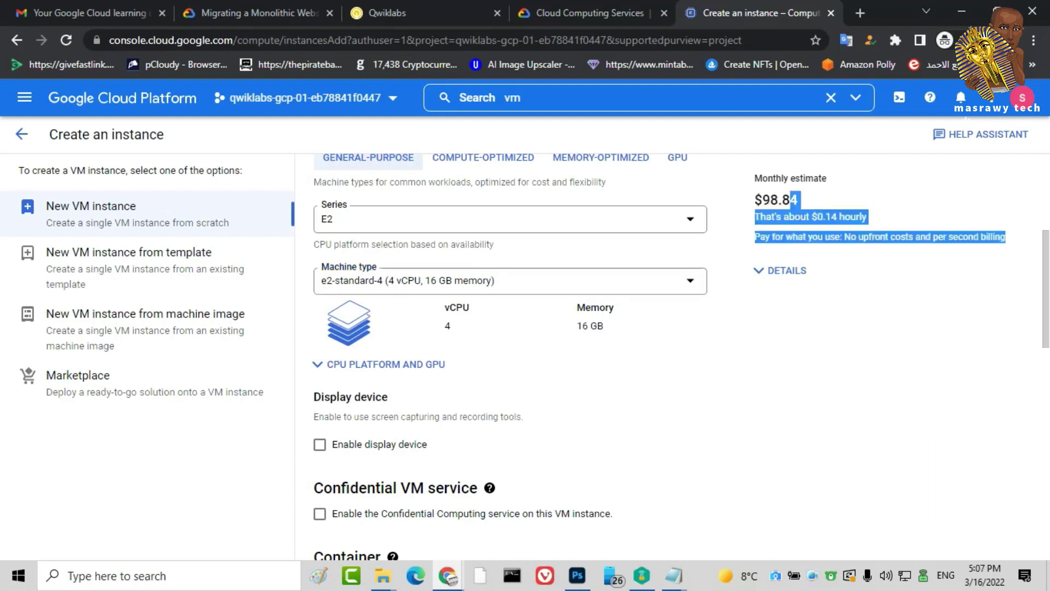
{"action": "left_click", "coordinate": [793, 200]}
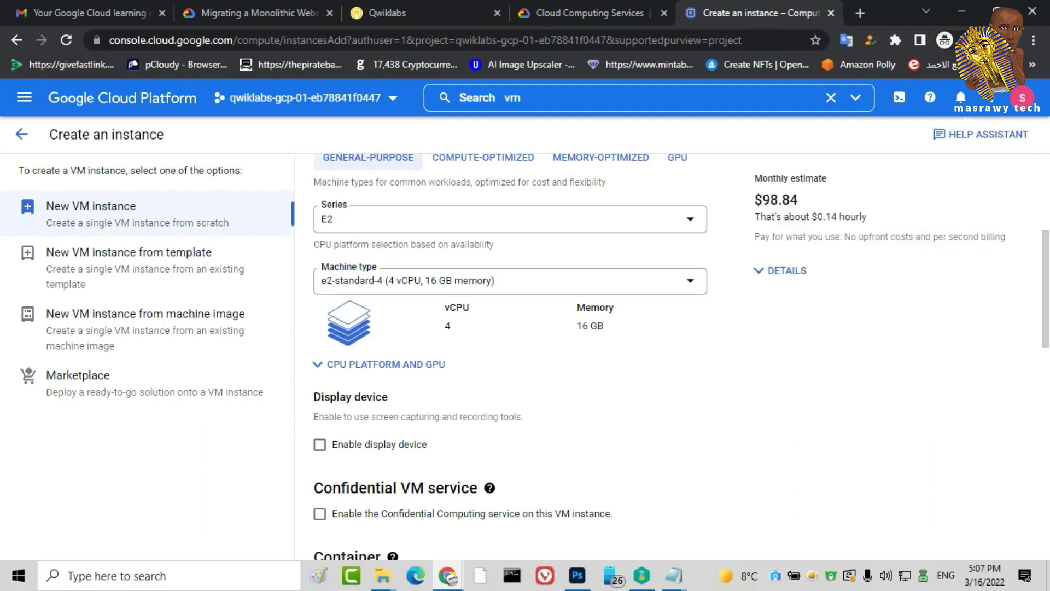
{"action": "left_click_drag", "start_coordinate": [1005, 237], "coordinate": [756, 216]}
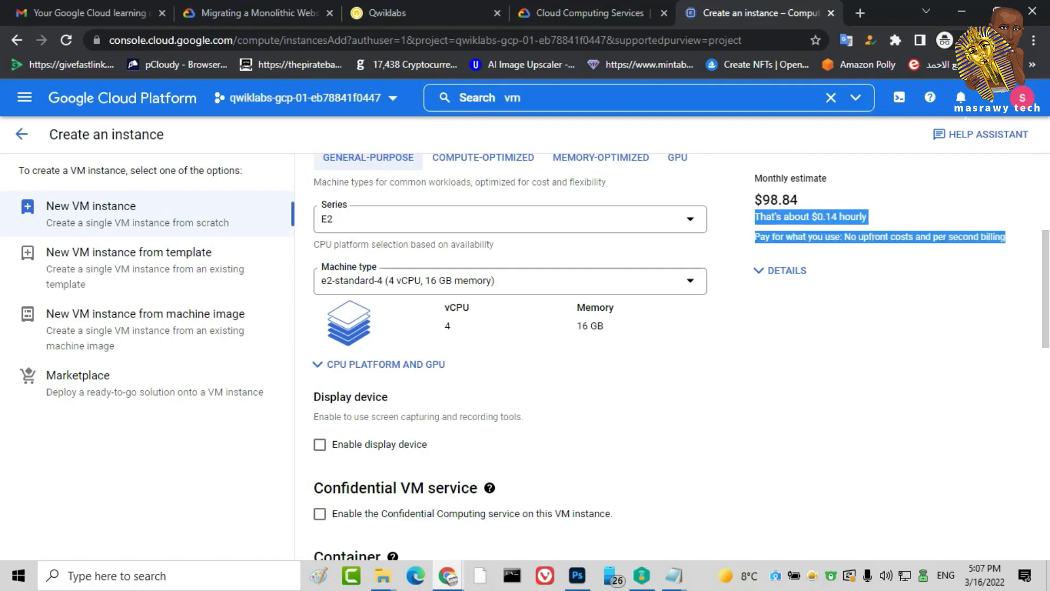
{"action": "scroll", "coordinate": [509, 355], "scroll_direction": "down", "scroll_amount": 4}
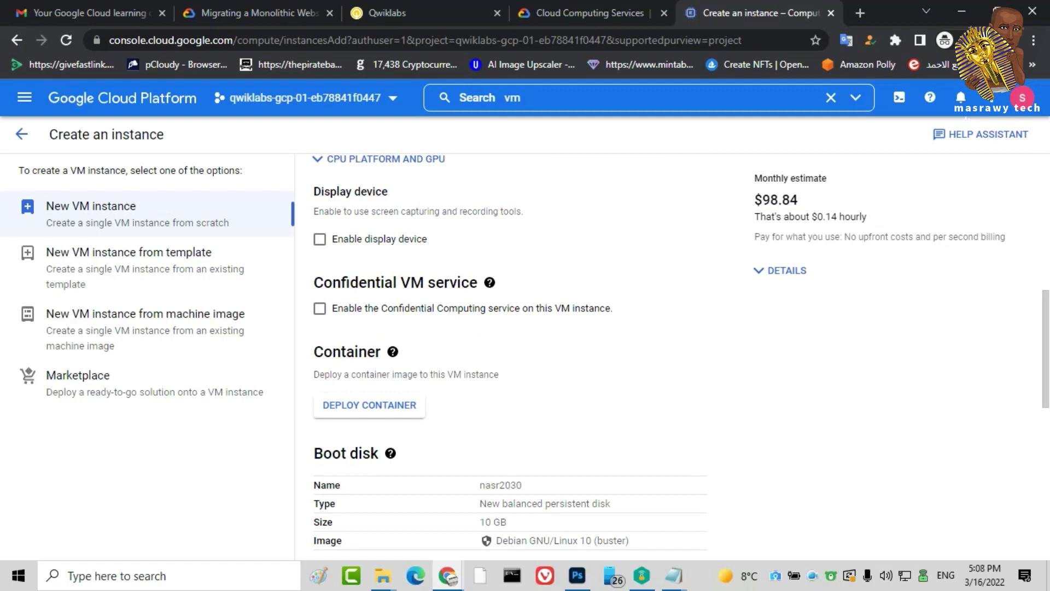
{"action": "scroll", "coordinate": [508, 356], "scroll_direction": "down", "scroll_amount": 3}
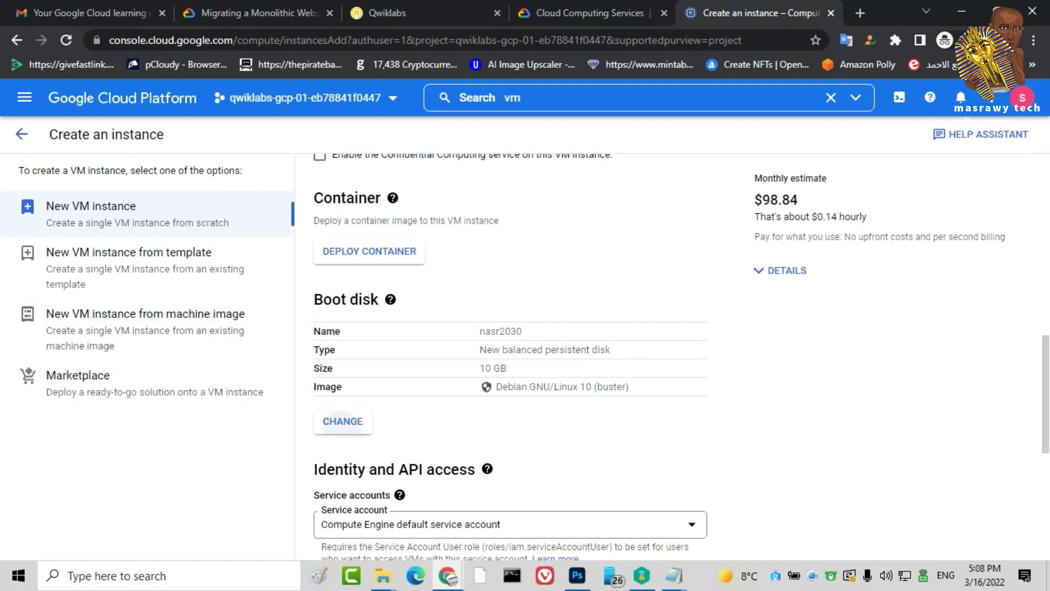
Set the boot disk to Windows Server 2019 Datacenter on a 50 GB balanced persistent disk
{"action": "left_click", "coordinate": [343, 421]}
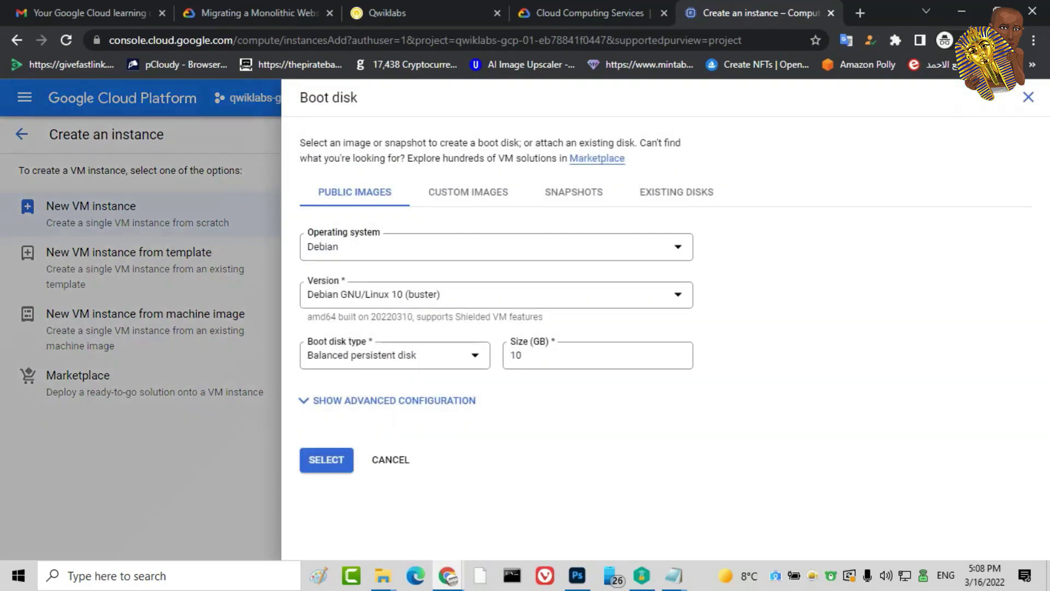
{"action": "left_click", "coordinate": [493, 246]}
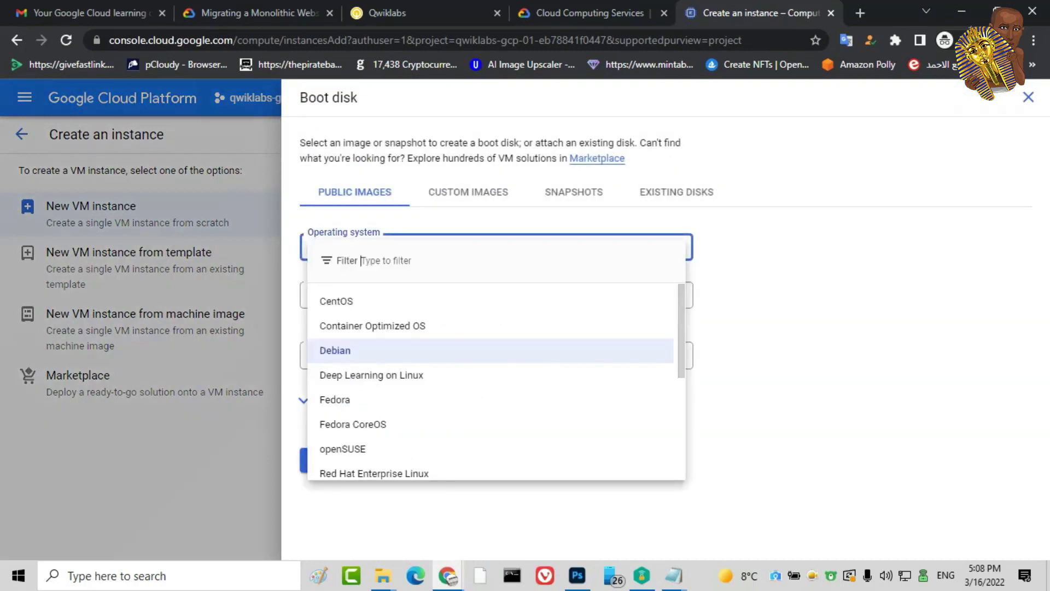
{"action": "scroll", "coordinate": [492, 383], "scroll_direction": "down", "scroll_amount": 4}
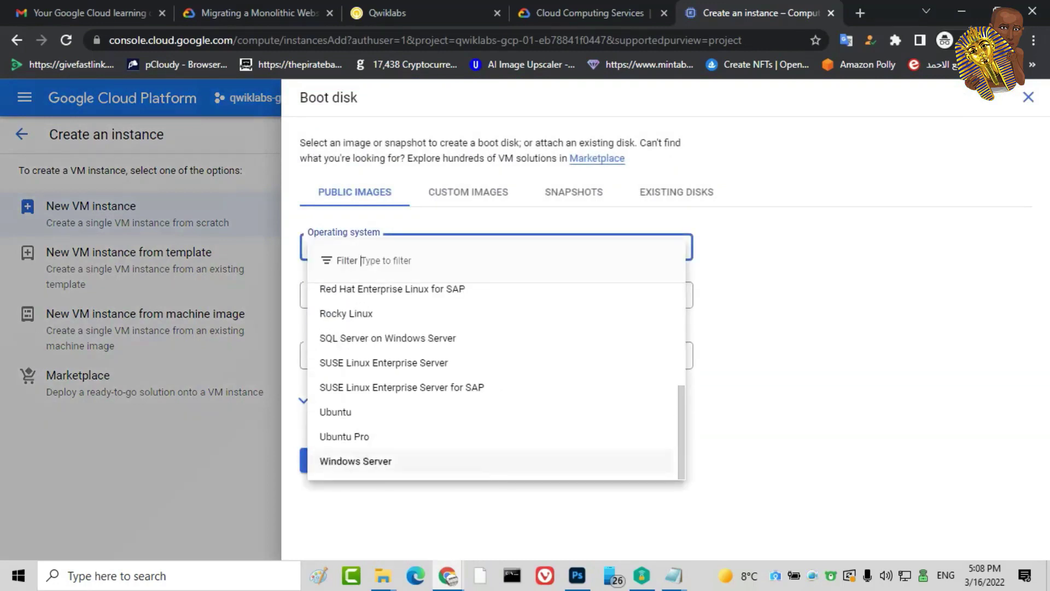
{"action": "left_click", "coordinate": [356, 461]}
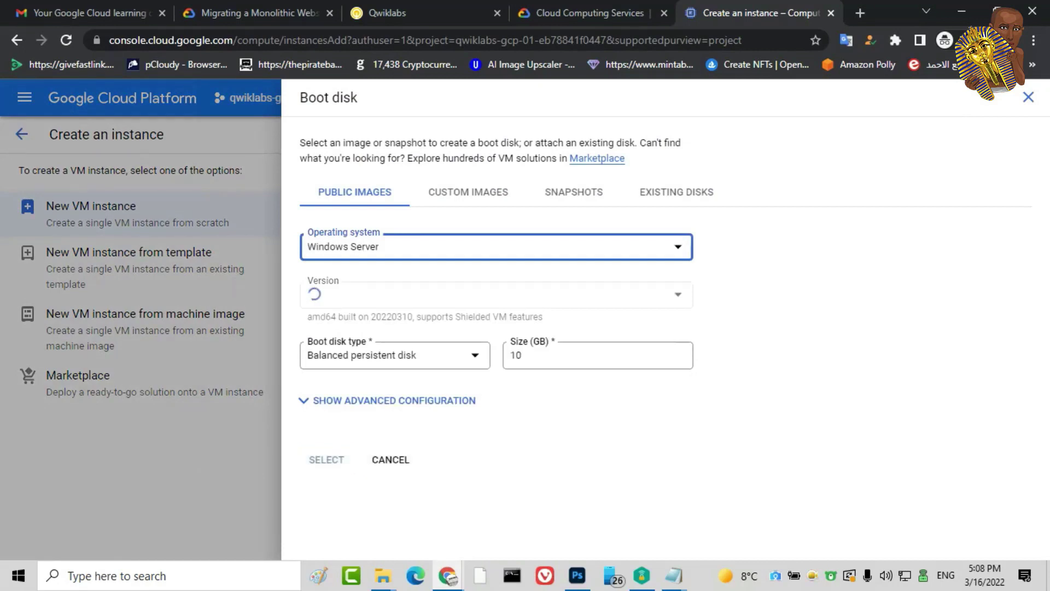
{"action": "left_click", "coordinate": [492, 294]}
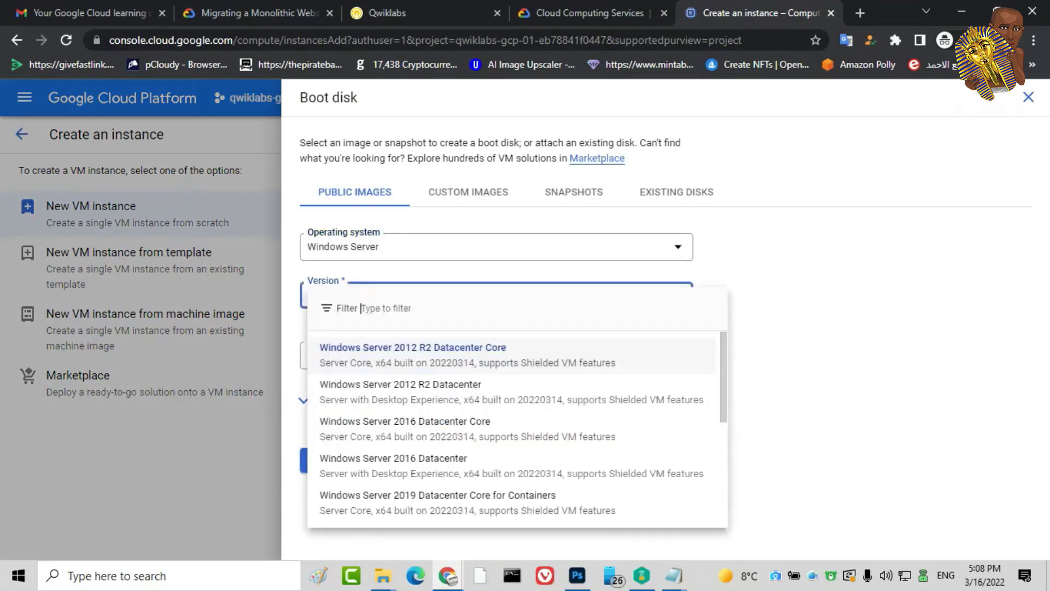
{"action": "scroll", "coordinate": [492, 437], "scroll_direction": "down", "scroll_amount": 3}
{"action": "scroll", "coordinate": [514, 454], "scroll_direction": "up", "scroll_amount": 1}
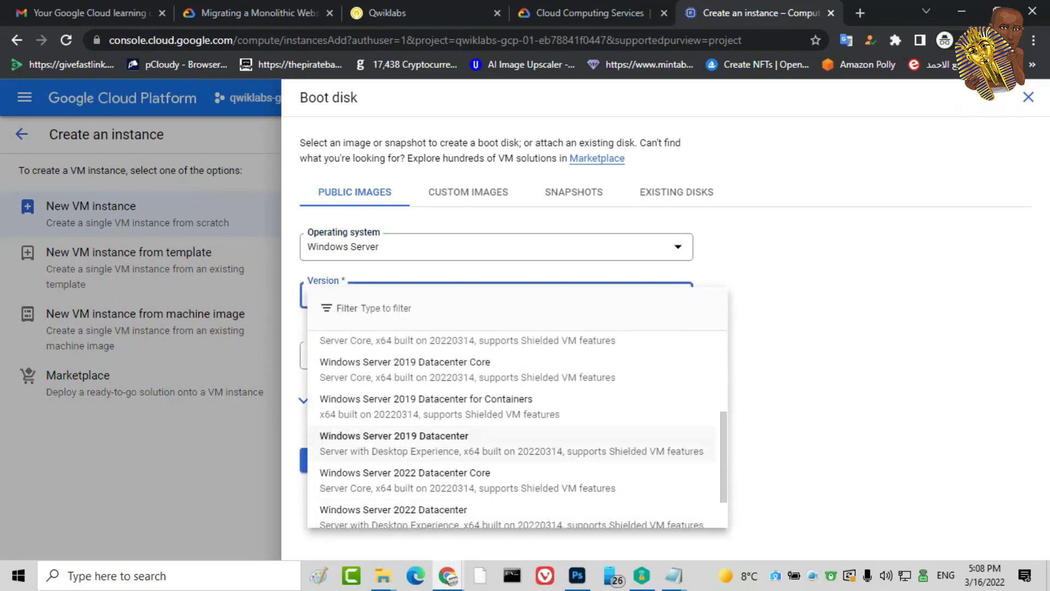
{"action": "left_click", "coordinate": [493, 443]}
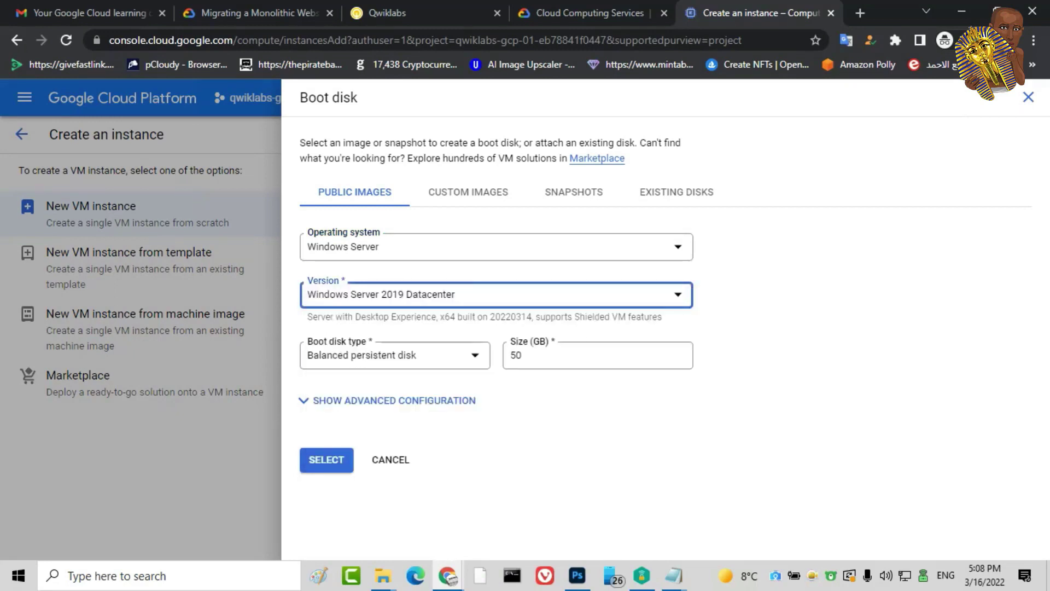
{"action": "left_click", "coordinate": [522, 355]}
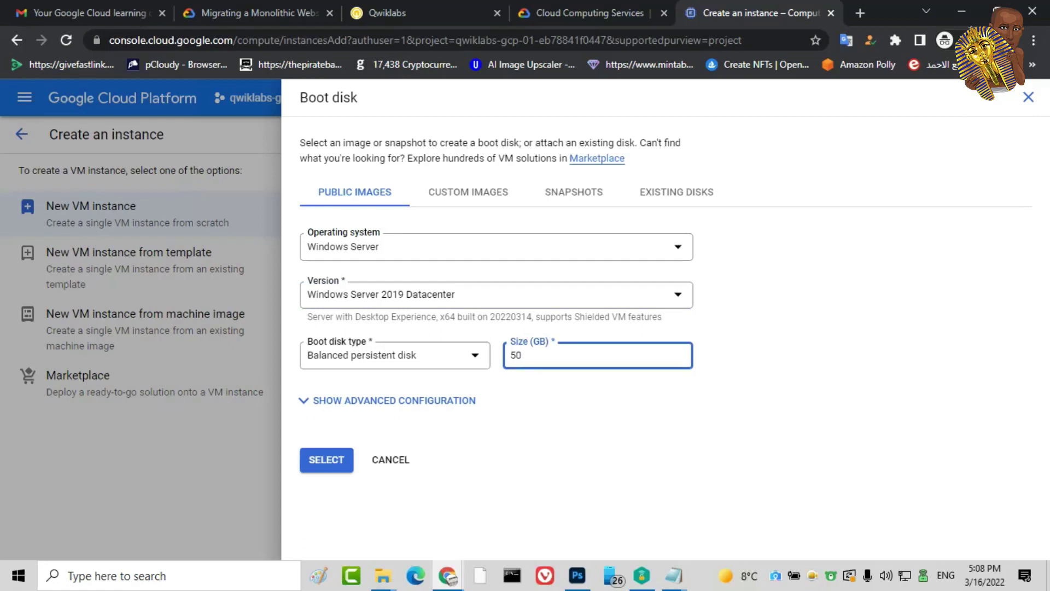
{"action": "key", "text": "Return"}
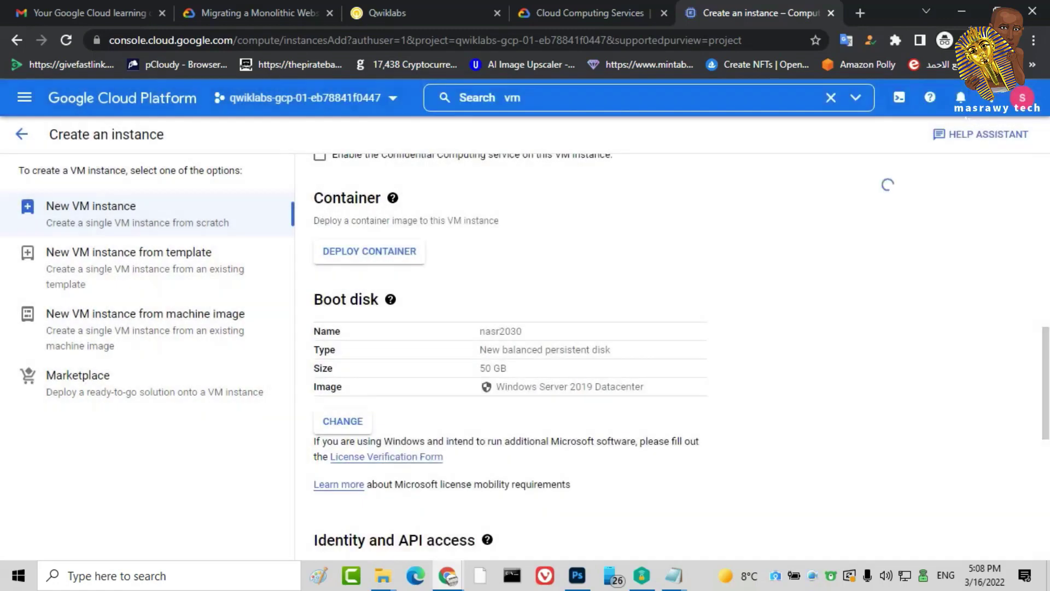
Create the nasr2030 Windows VM instance from the bottom of the form
{"action": "scroll", "coordinate": [602, 356], "scroll_direction": "down", "scroll_amount": 8}
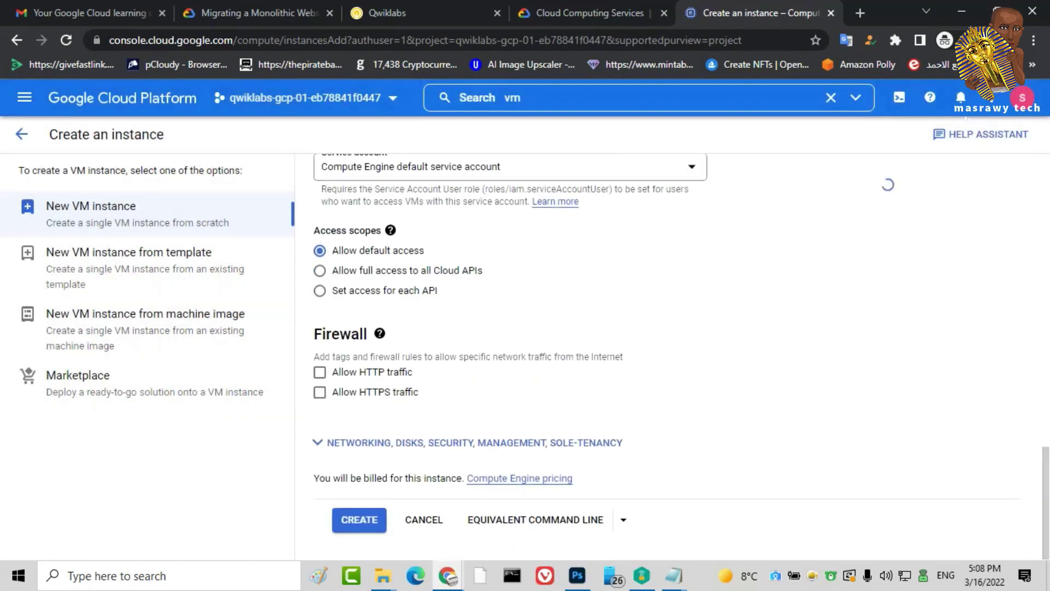
{"action": "left_click", "coordinate": [359, 520]}
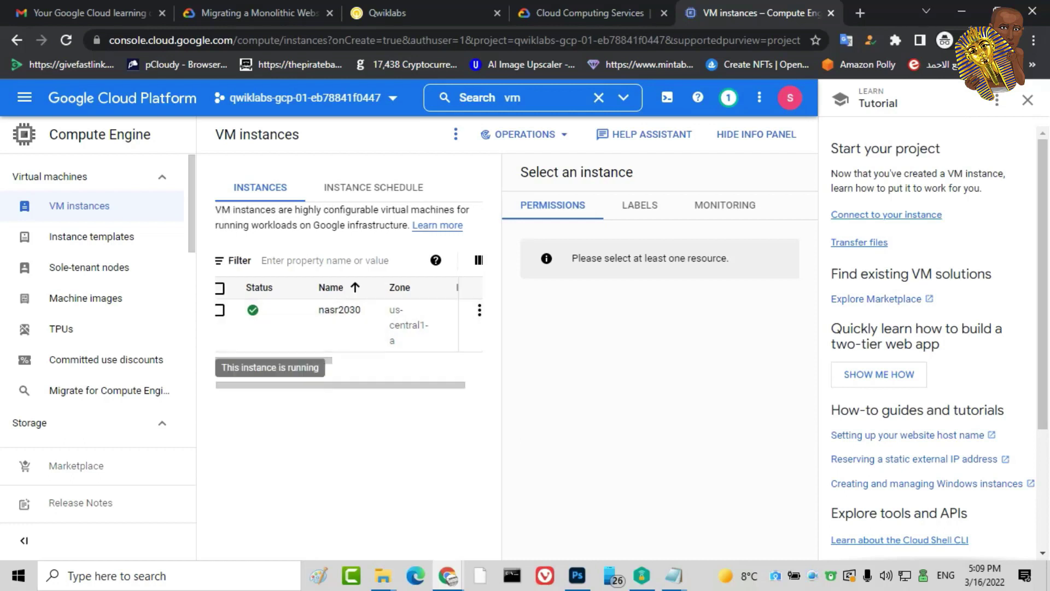
Open Set Windows password from the VM's RDP dropdown in the instances table
{"action": "scroll", "coordinate": [349, 318], "scroll_direction": "right", "scroll_amount": 5}
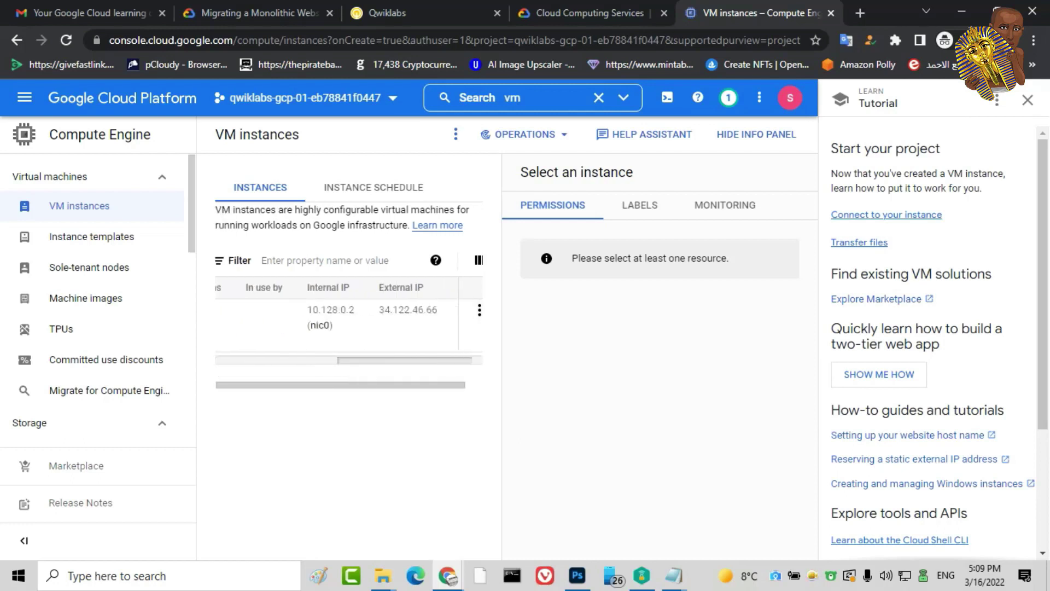
{"action": "scroll", "coordinate": [349, 317], "scroll_direction": "right", "scroll_amount": 2}
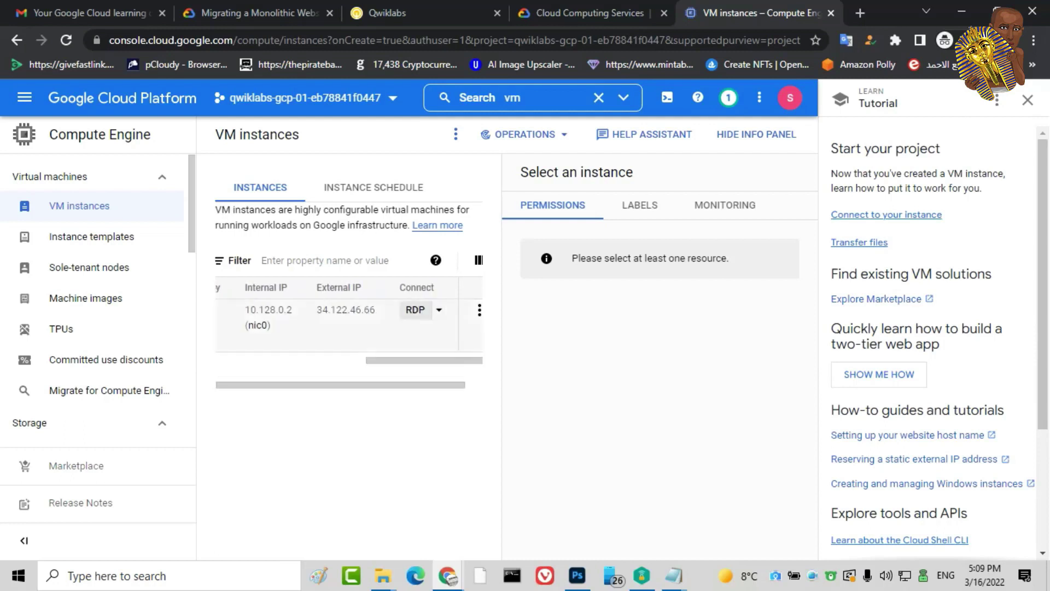
{"action": "left_click", "coordinate": [439, 310]}
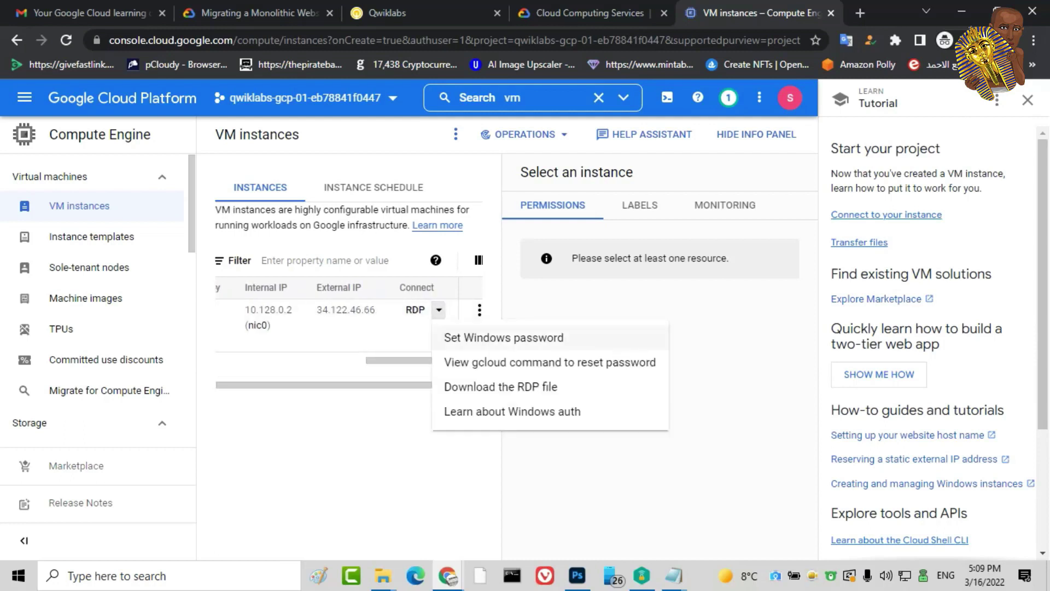
{"action": "left_click", "coordinate": [504, 337]}
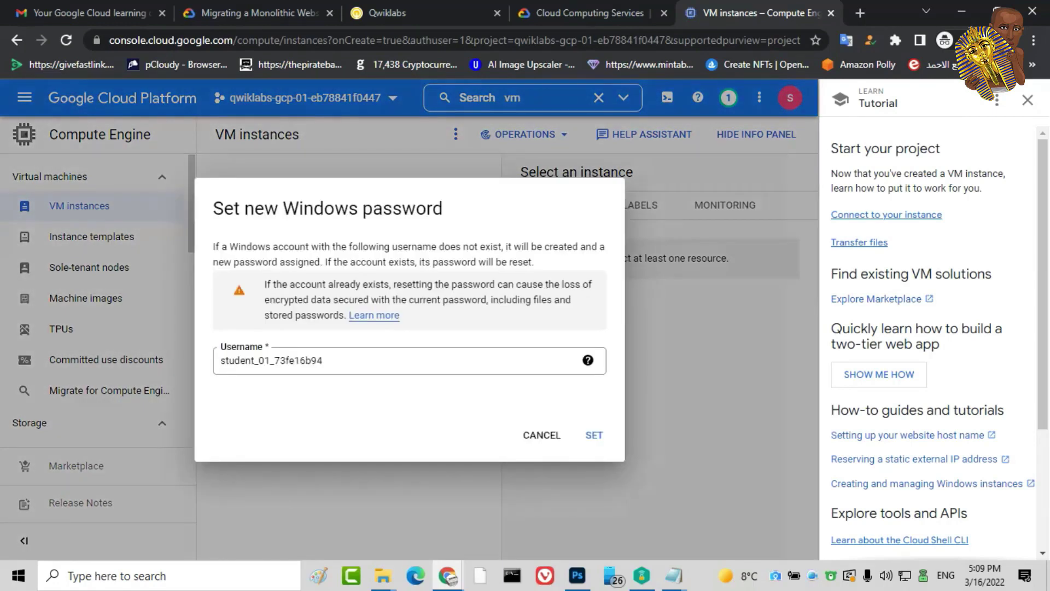
Select and copy the prefilled Windows username
{"action": "double_click", "coordinate": [414, 362]}
{"action": "right_click", "coordinate": [413, 362]}
{"action": "left_click", "coordinate": [438, 373]}
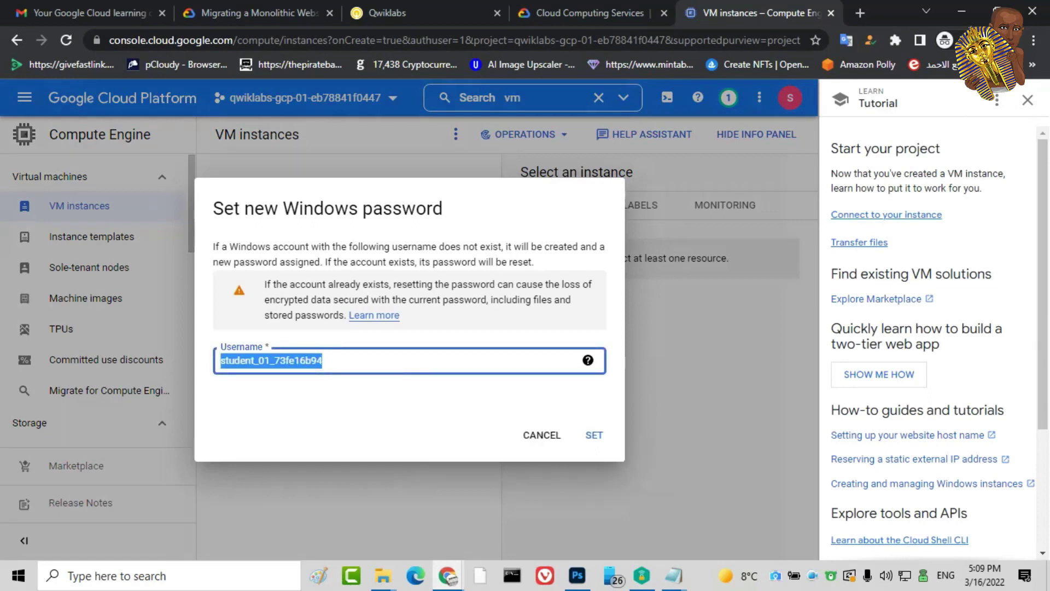
{"action": "right_click", "coordinate": [321, 359]}
{"action": "left_click", "coordinate": [361, 162]}
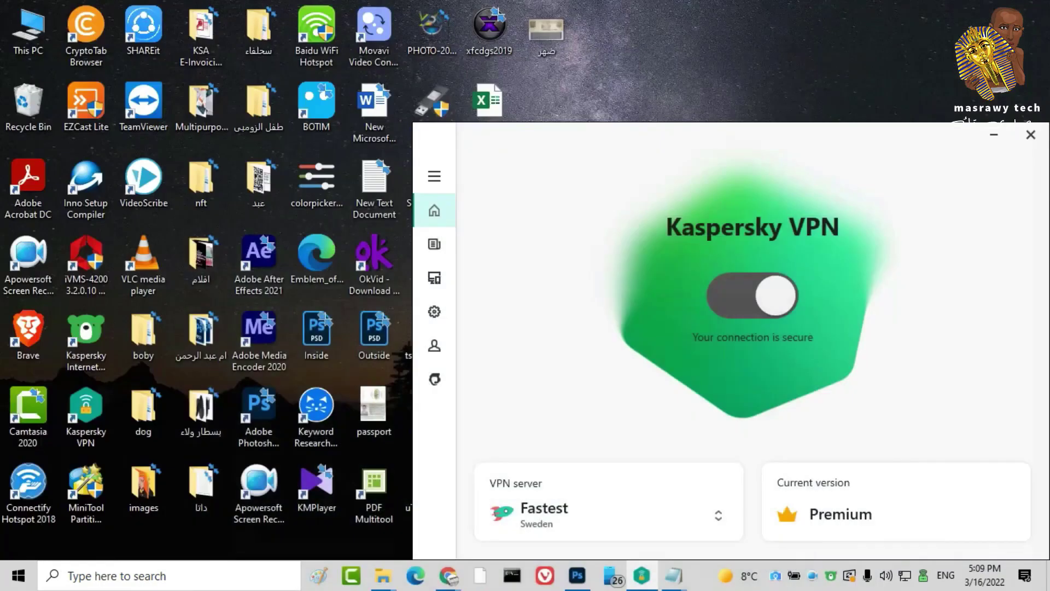
Create a new text document on the desktop with its default name
{"action": "left_click", "coordinate": [994, 135]}
{"action": "right_click", "coordinate": [631, 329]}
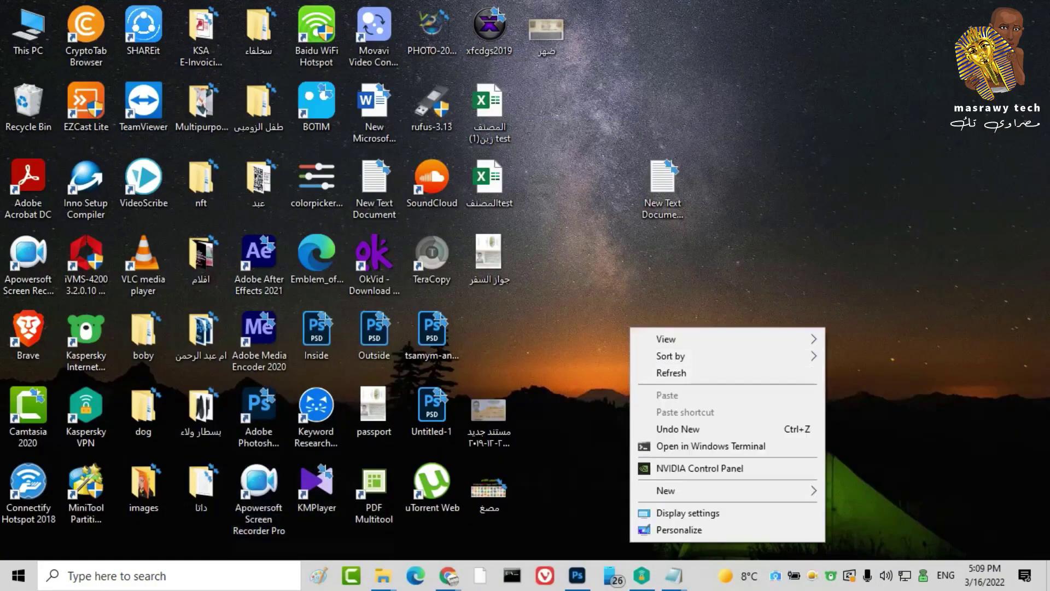
{"action": "mouse_move", "coordinate": [766, 491]}
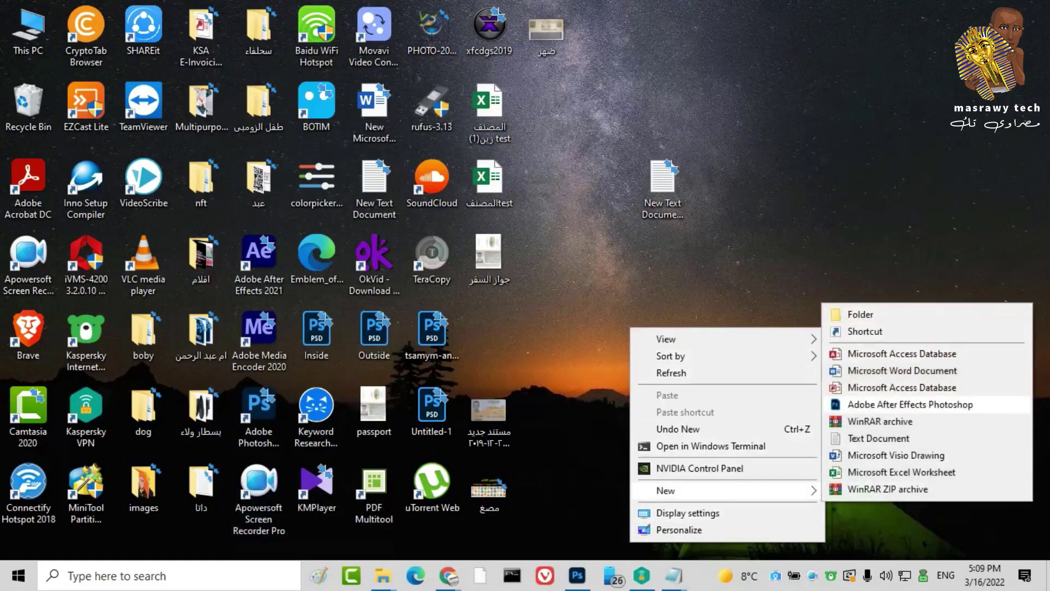
{"action": "left_click", "coordinate": [879, 438]}
{"action": "key", "text": "Return"}
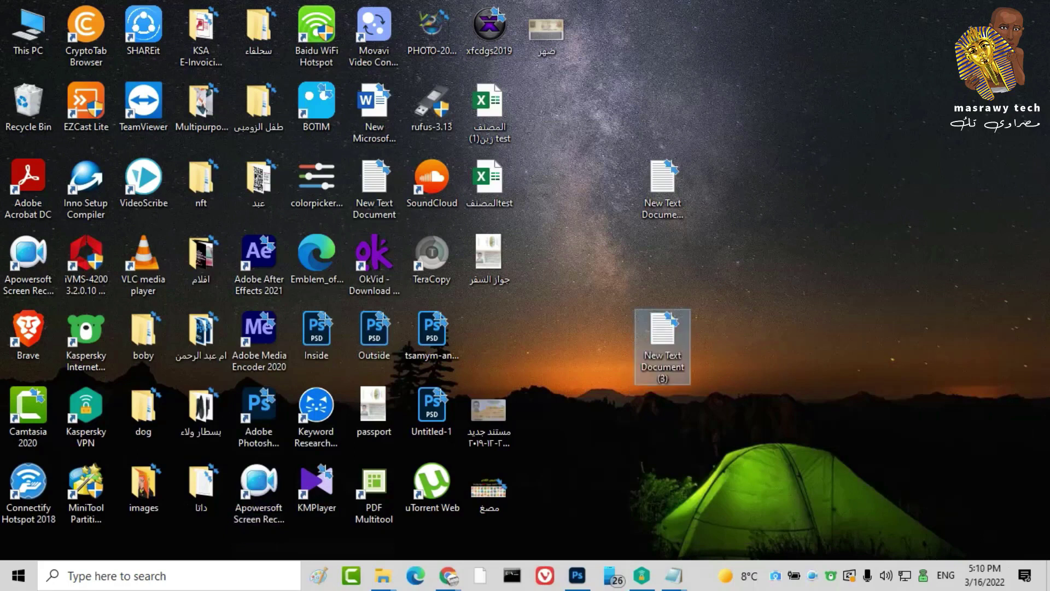
Paste the Windows username into the document in Notepad, starting a new line
{"action": "double_click", "coordinate": [659, 342]}
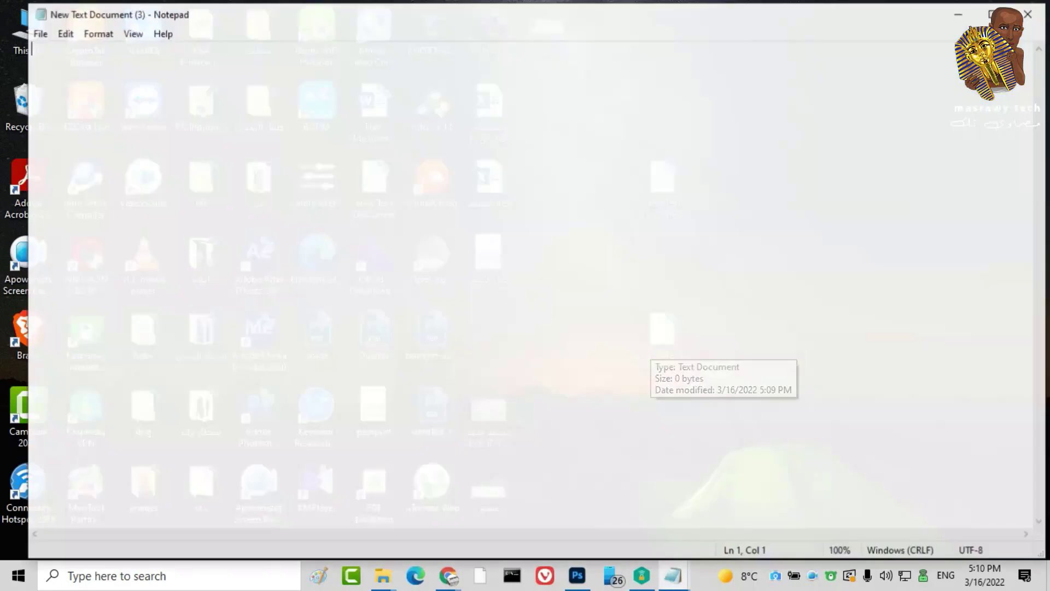
{"action": "right_click", "coordinate": [141, 89]}
{"action": "left_click", "coordinate": [164, 152]}
{"action": "key", "text": "Return"}
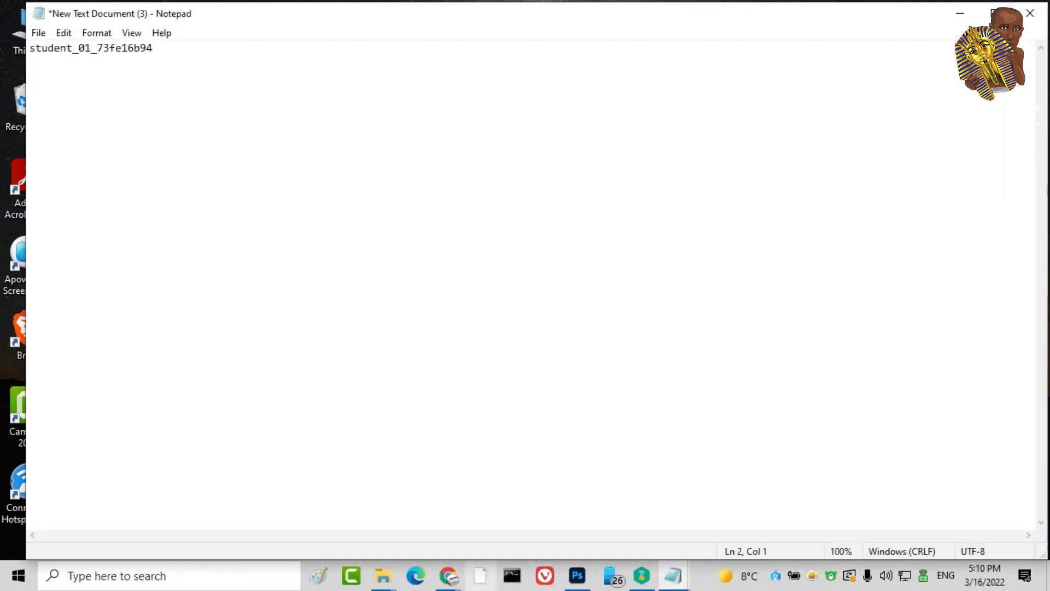
{"action": "mouse_move", "coordinate": [448, 579]}
{"action": "left_click", "coordinate": [448, 509]}
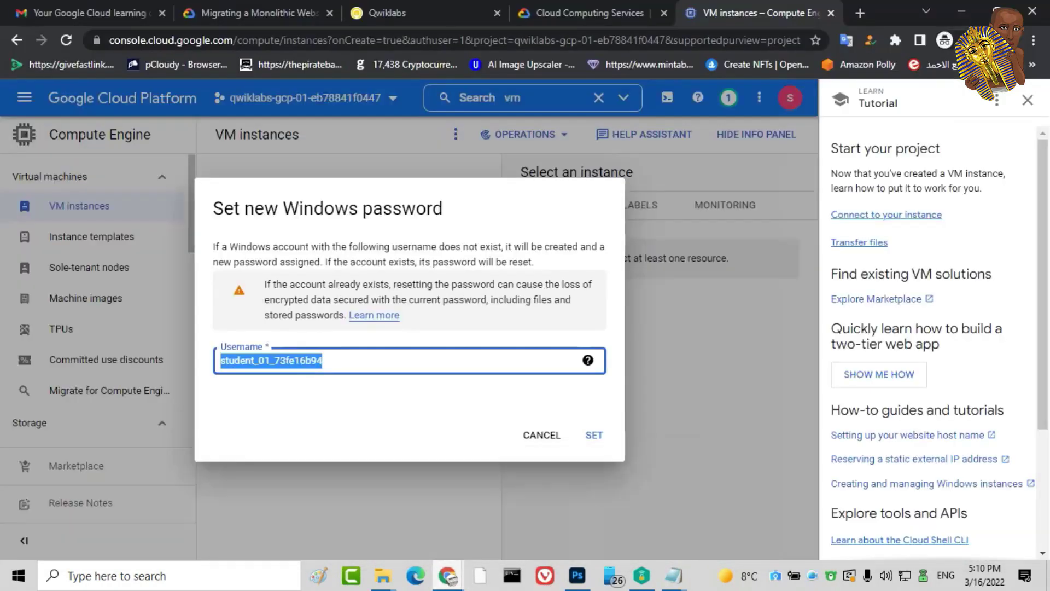
Generate the new Windows password, copy it, and close the password dialog
{"action": "left_click", "coordinate": [594, 435]}
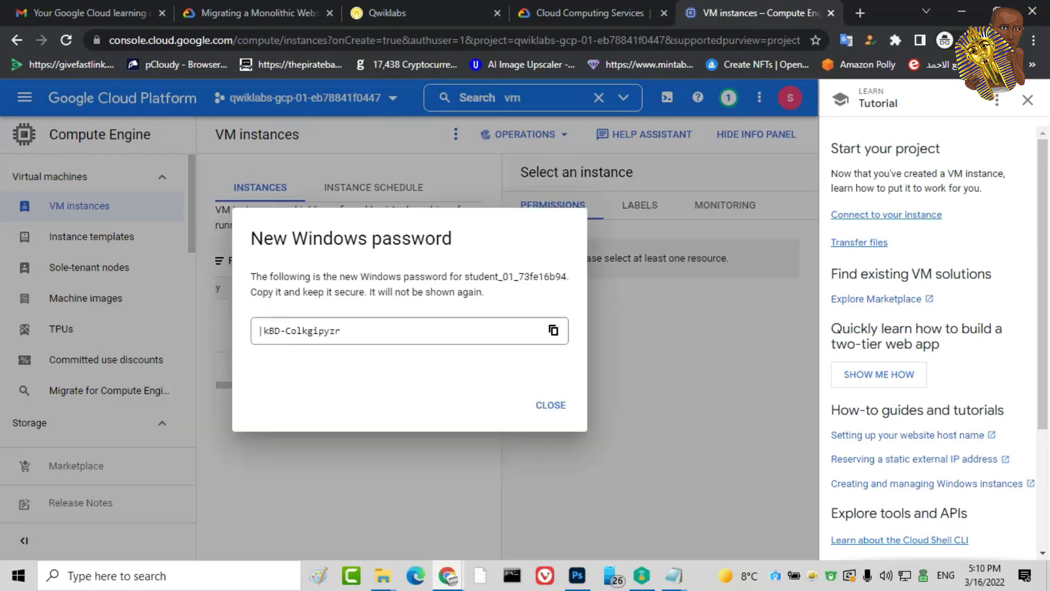
{"action": "left_click", "coordinate": [553, 330]}
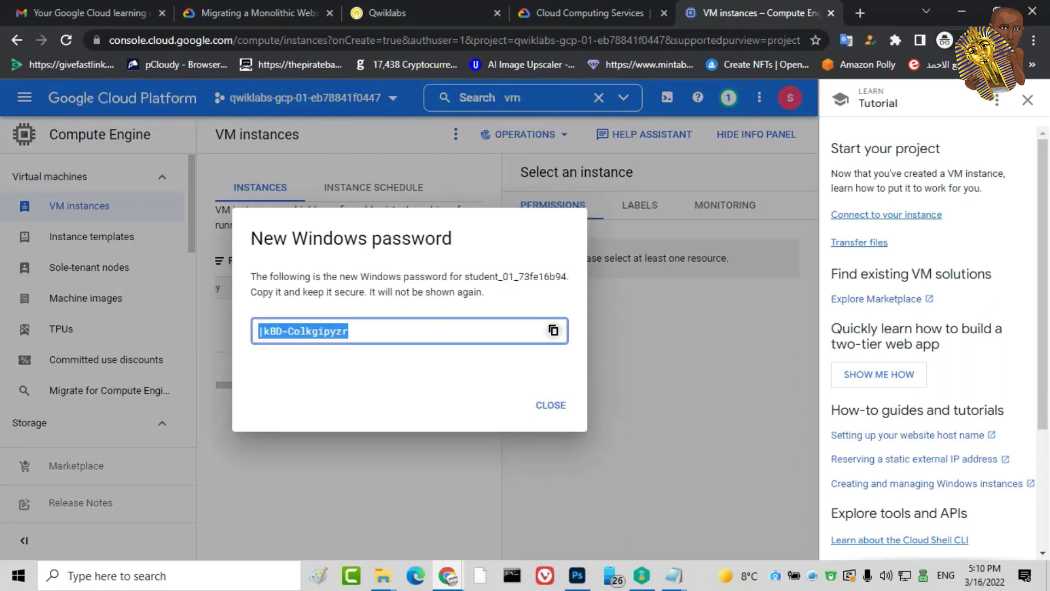
{"action": "left_click", "coordinate": [550, 405]}
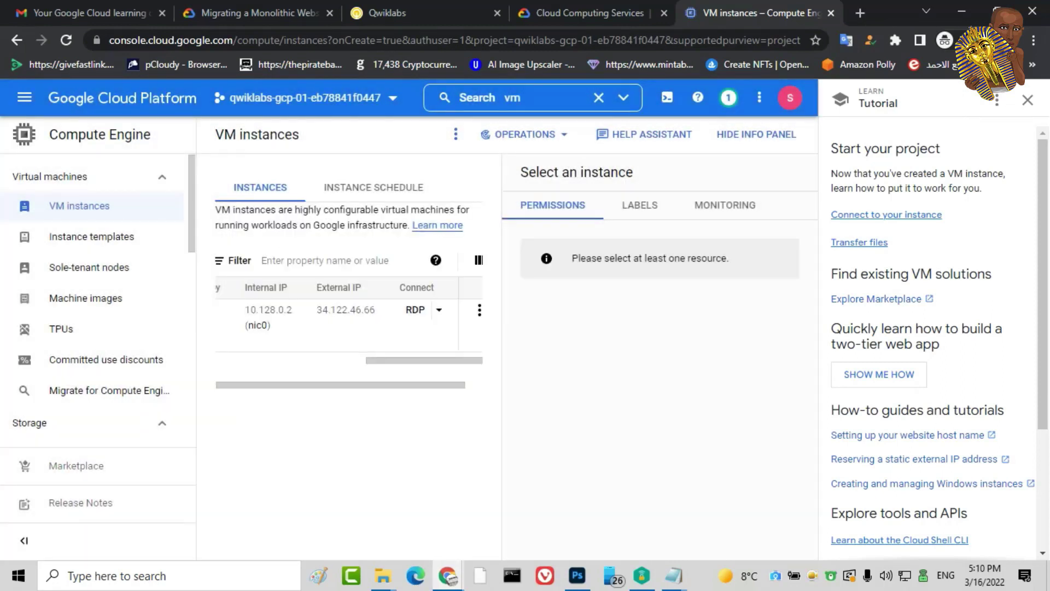
{"action": "left_click", "coordinate": [674, 576]}
Paste the Windows password on the line below the username in the credentials document
{"action": "left_click", "coordinate": [839, 514]}
{"action": "key", "text": "Return"}
{"action": "right_click", "coordinate": [101, 102]}
{"action": "left_click", "coordinate": [199, 170]}
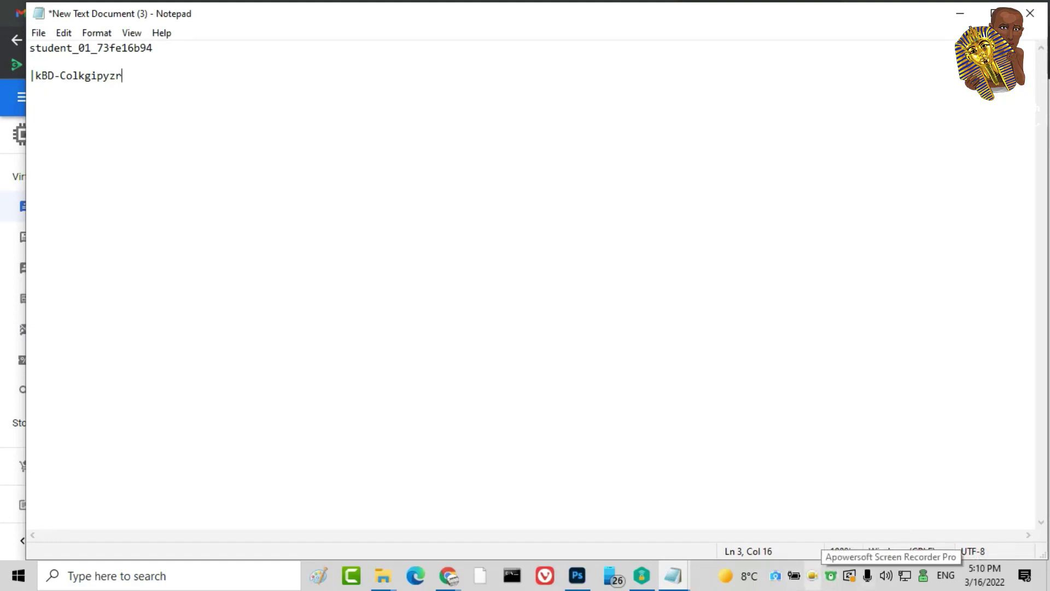
Choose an option from the taskbar context menu, then open Windows Search
{"action": "right_click", "coordinate": [813, 576]}
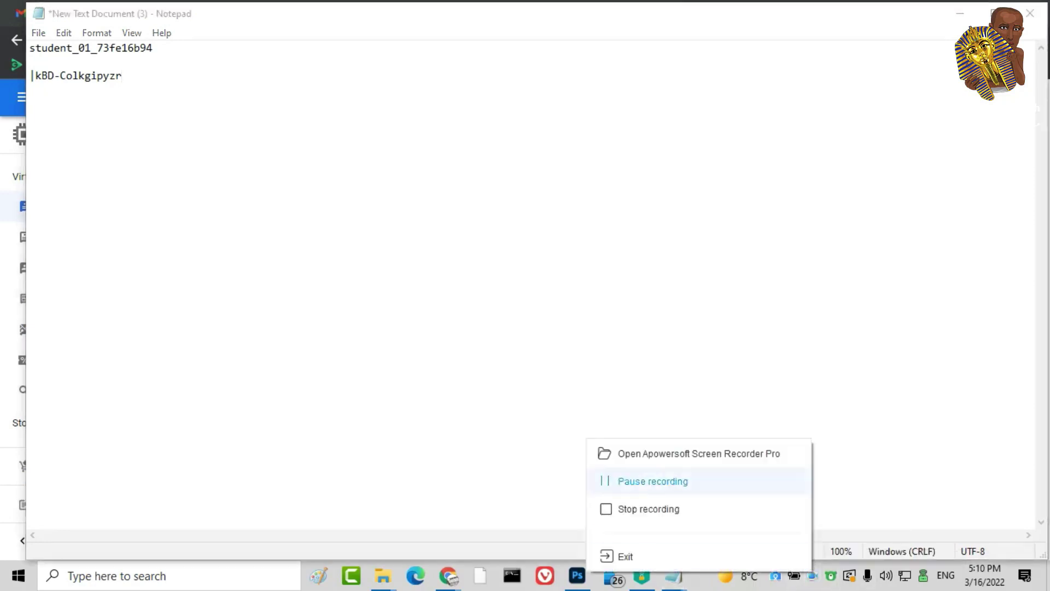
{"action": "left_click", "coordinate": [645, 478]}
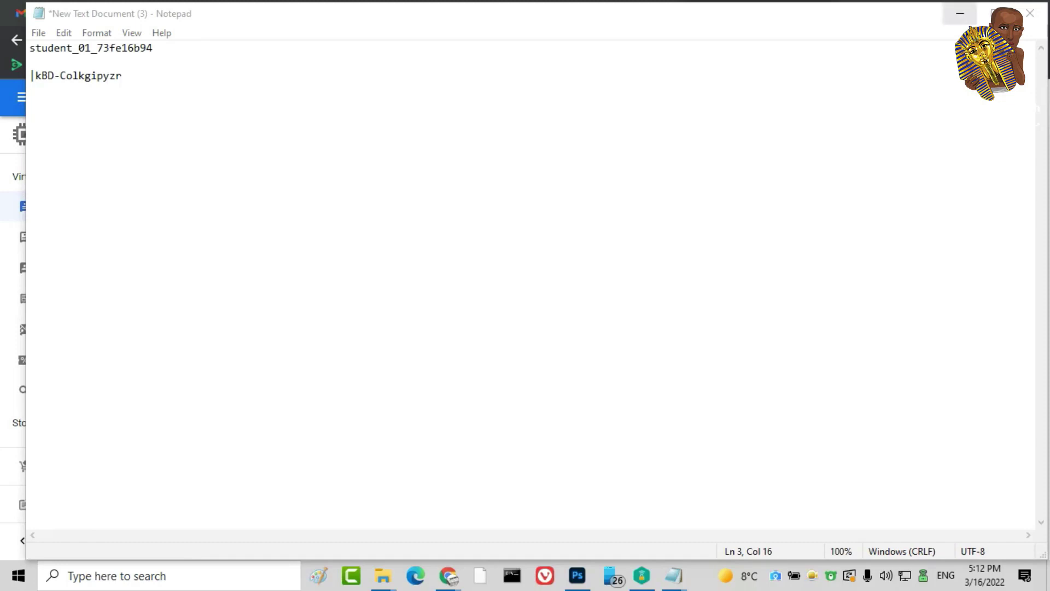
{"action": "key", "text": "super+s"}
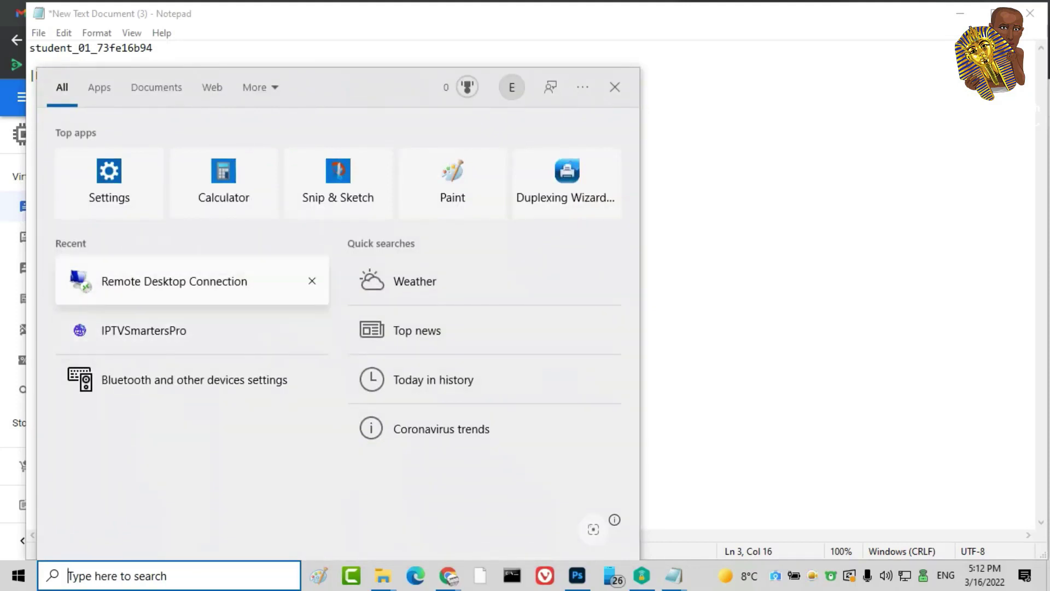
Launch Remote Desktop Connection from the Recent list in Windows Search
{"action": "left_click", "coordinate": [174, 281]}
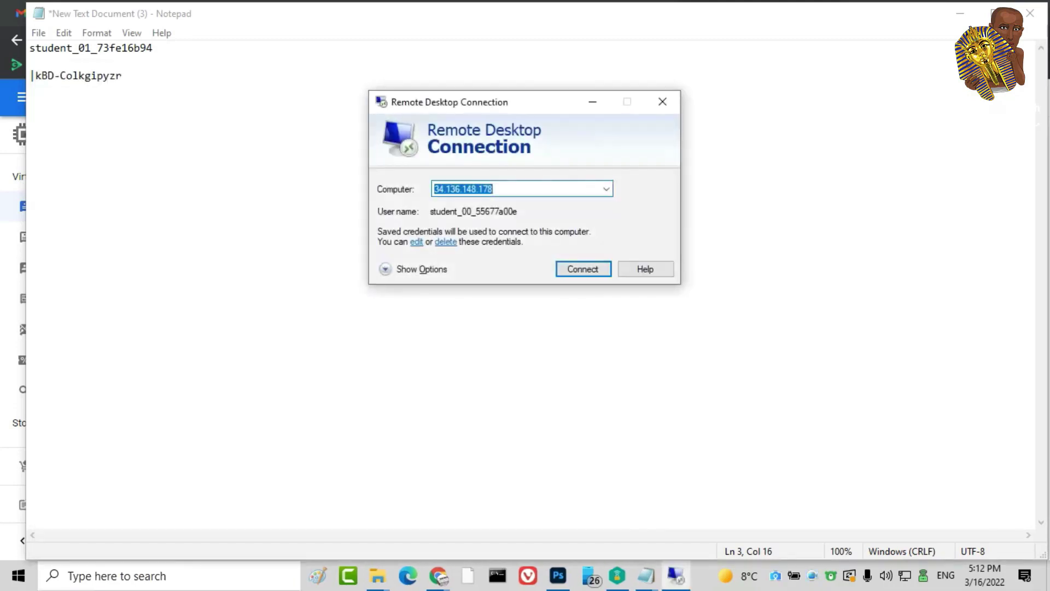